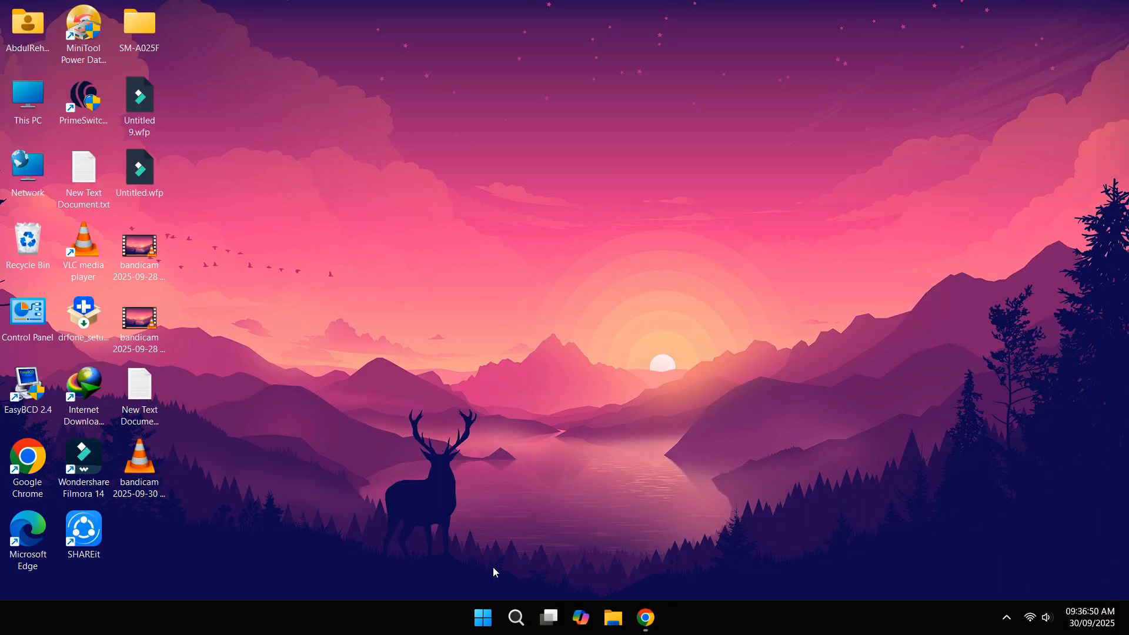
Step: Search 'turno' and open Turn Windows features on or off
click(515, 616)
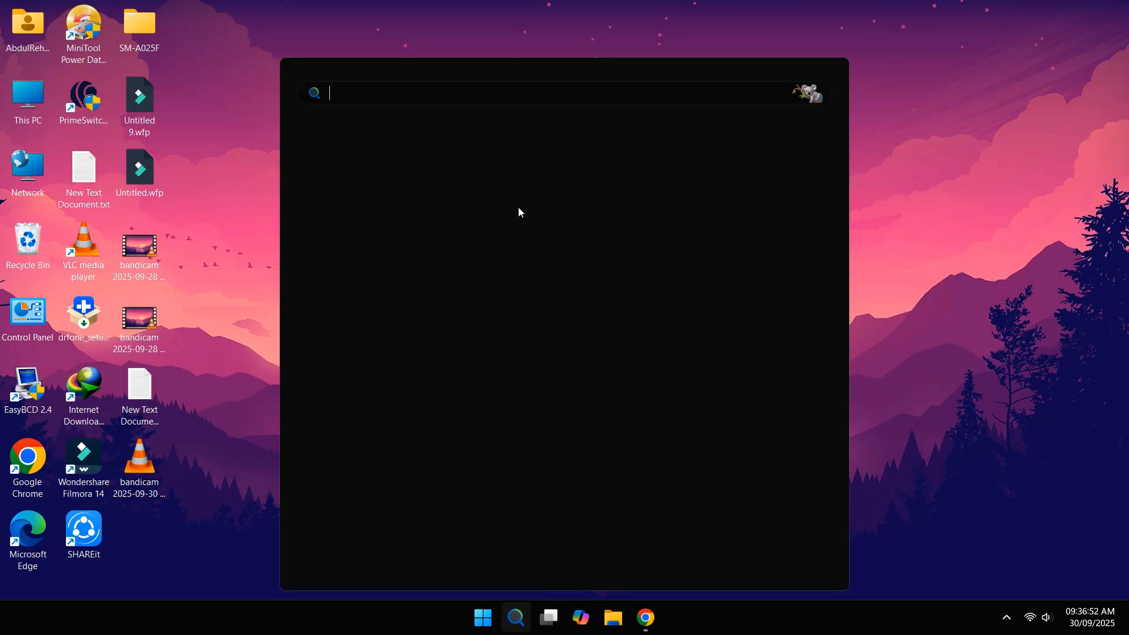
text(turno)
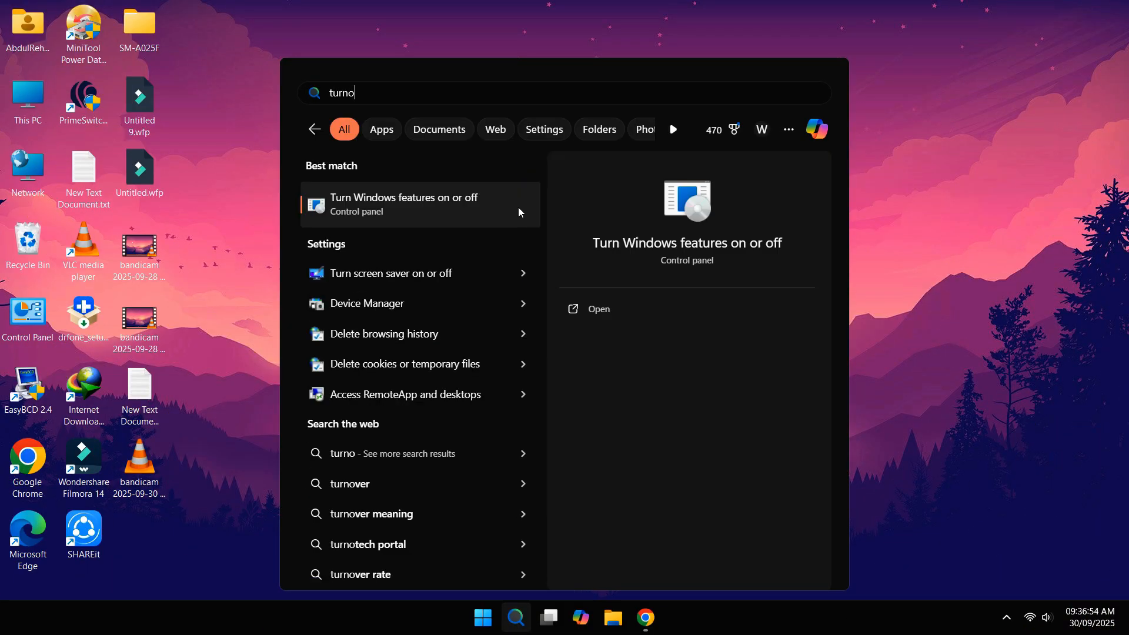
click(417, 206)
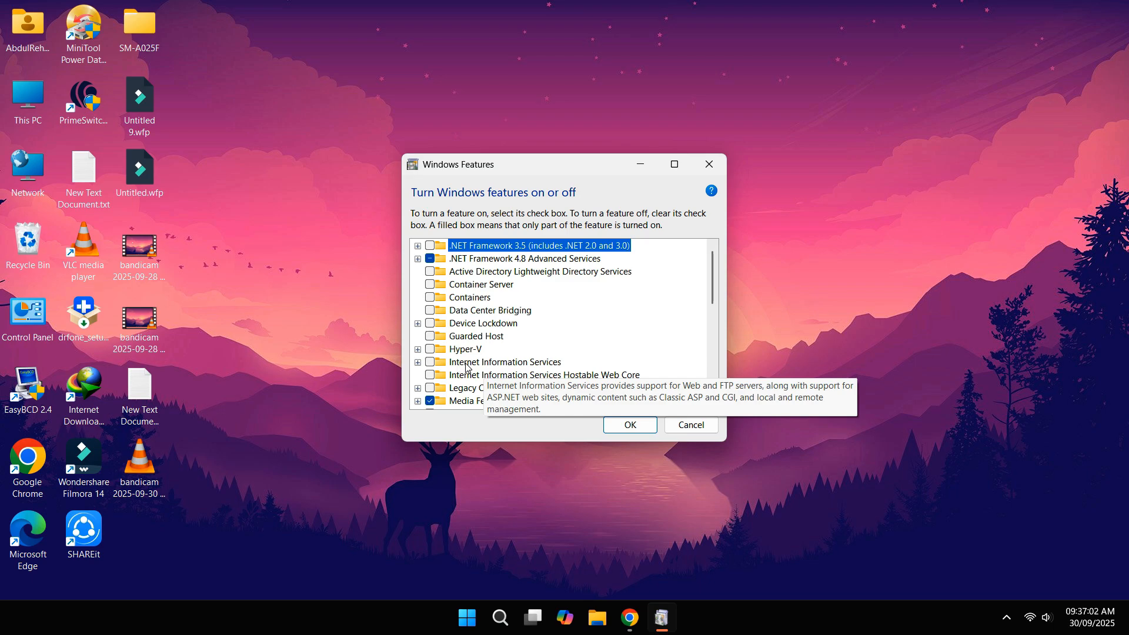
Step: Enable Internet Information Services with FTP Server and FTP Extensibility, apply the changes, and close the window
click(417, 362)
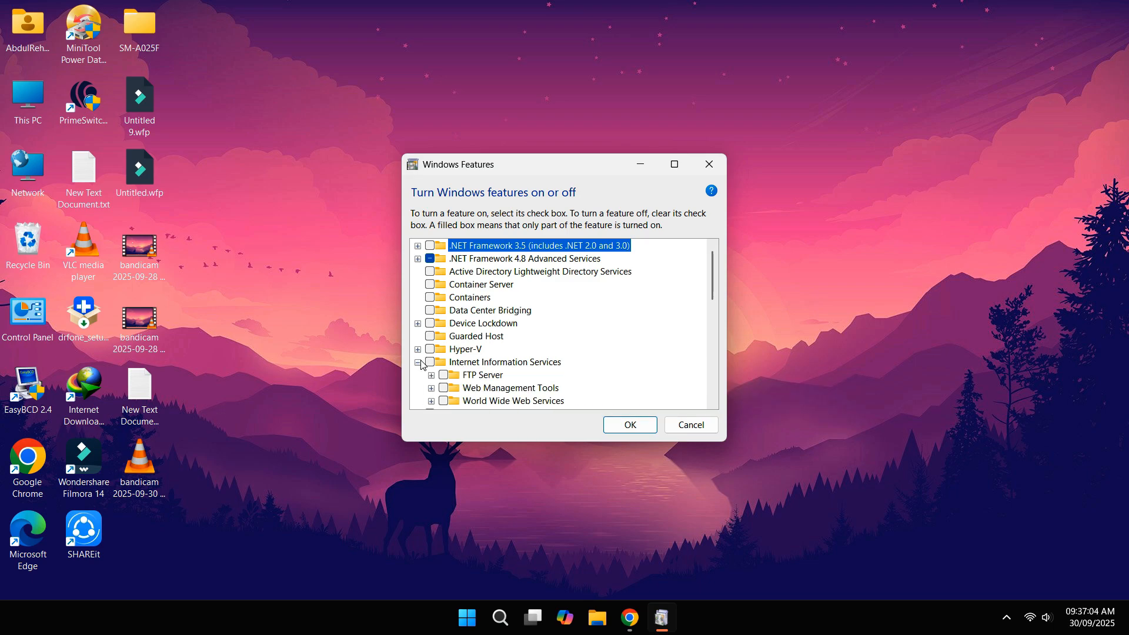
click(417, 362)
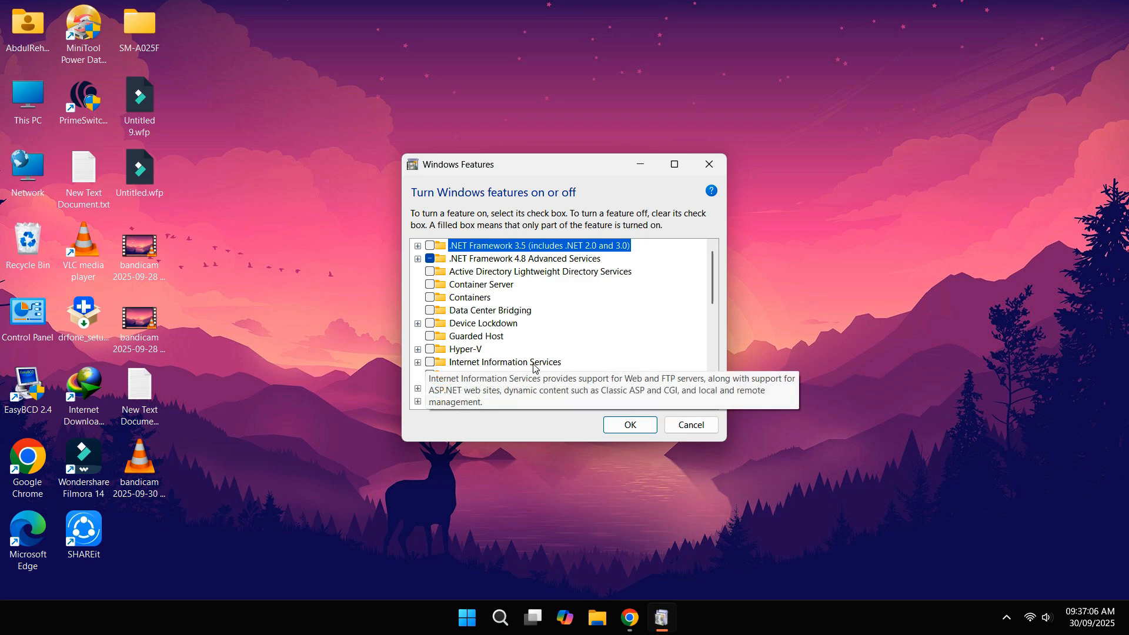
click(429, 362)
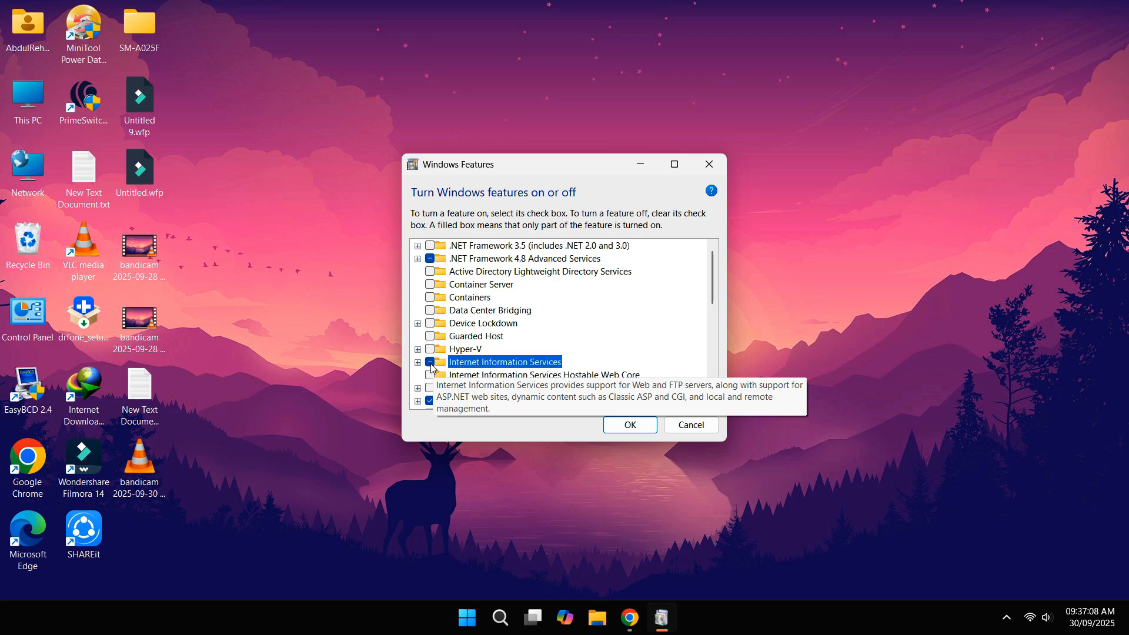
click(417, 362)
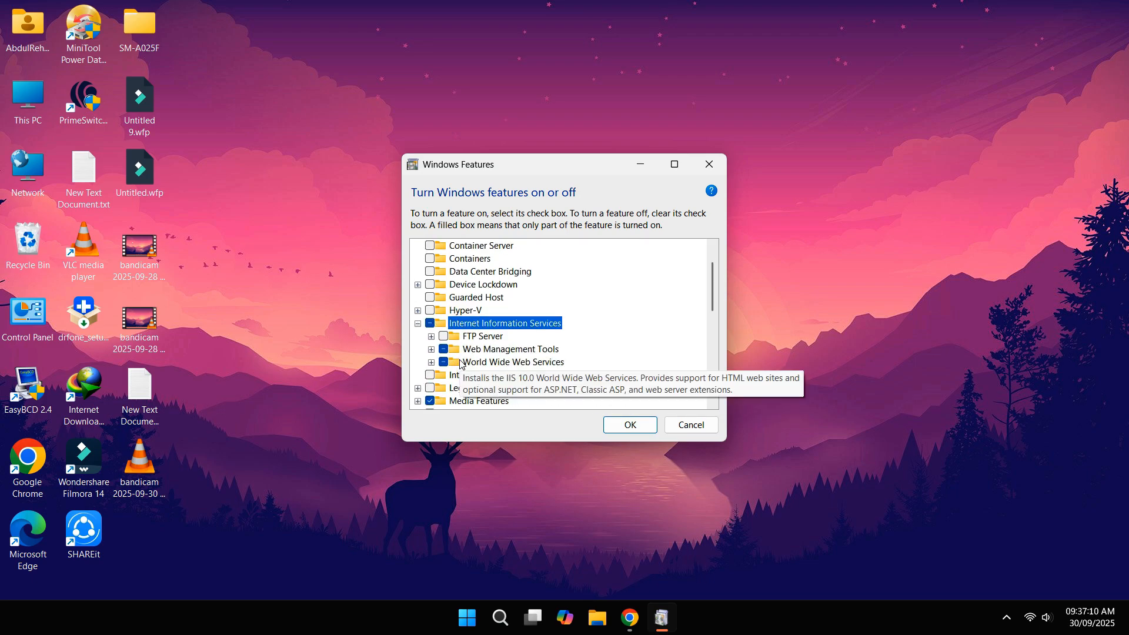
click(431, 336)
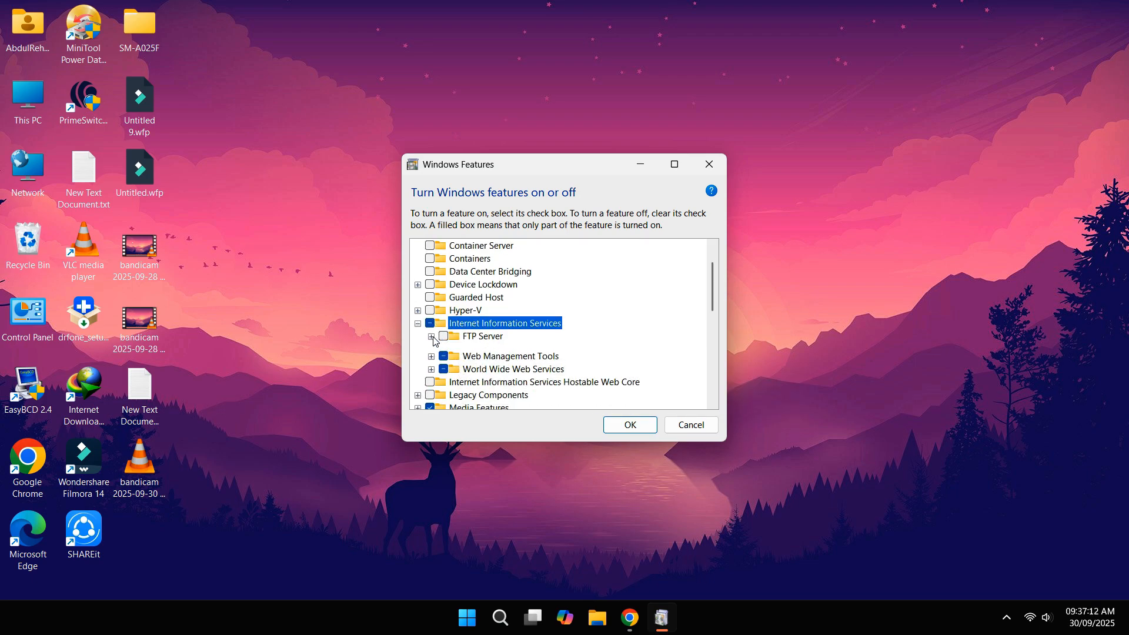
click(443, 336)
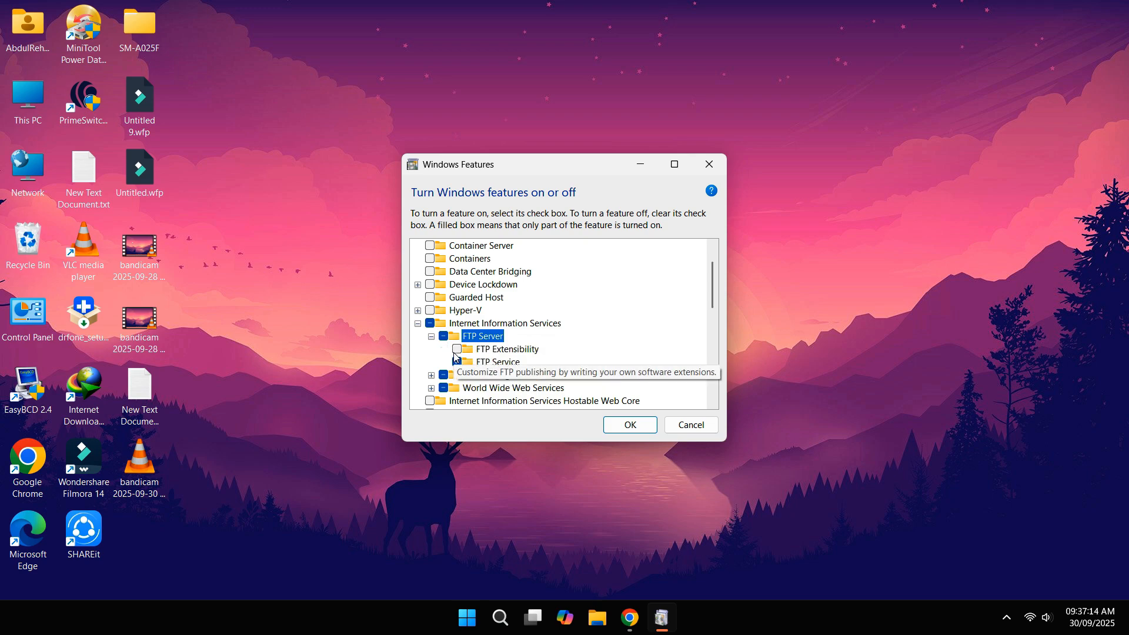
click(458, 350)
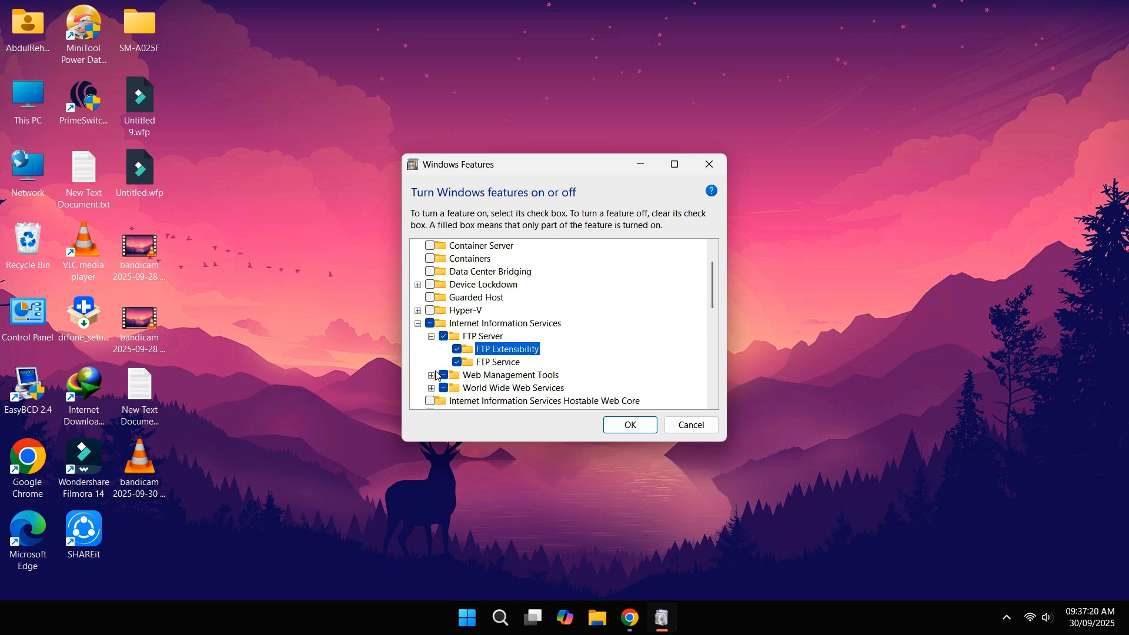
click(431, 375)
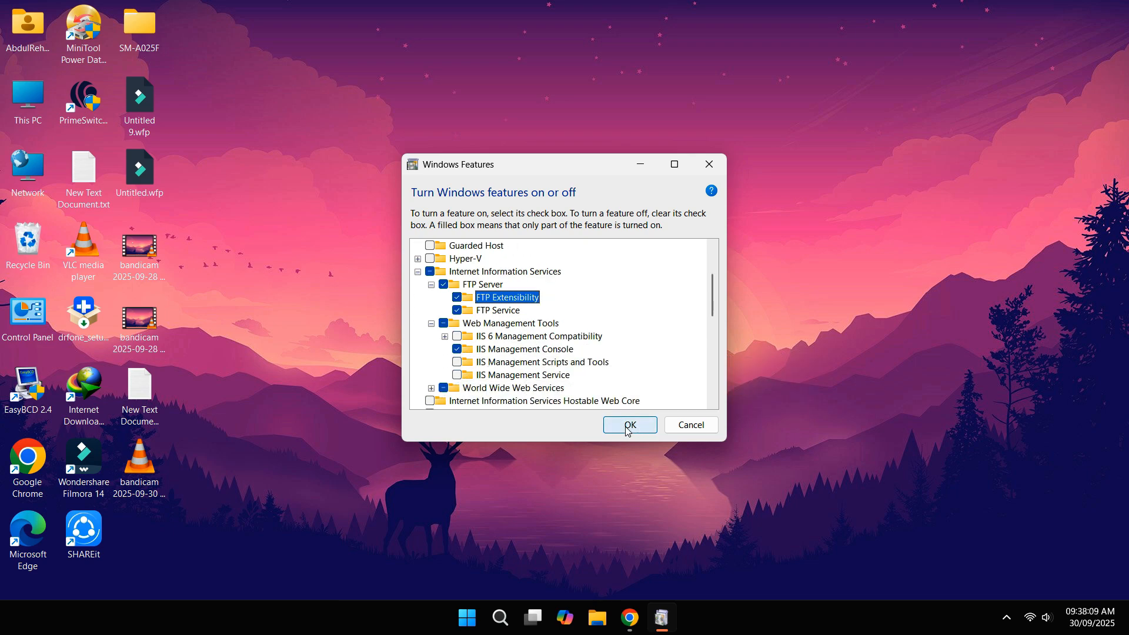
click(626, 431)
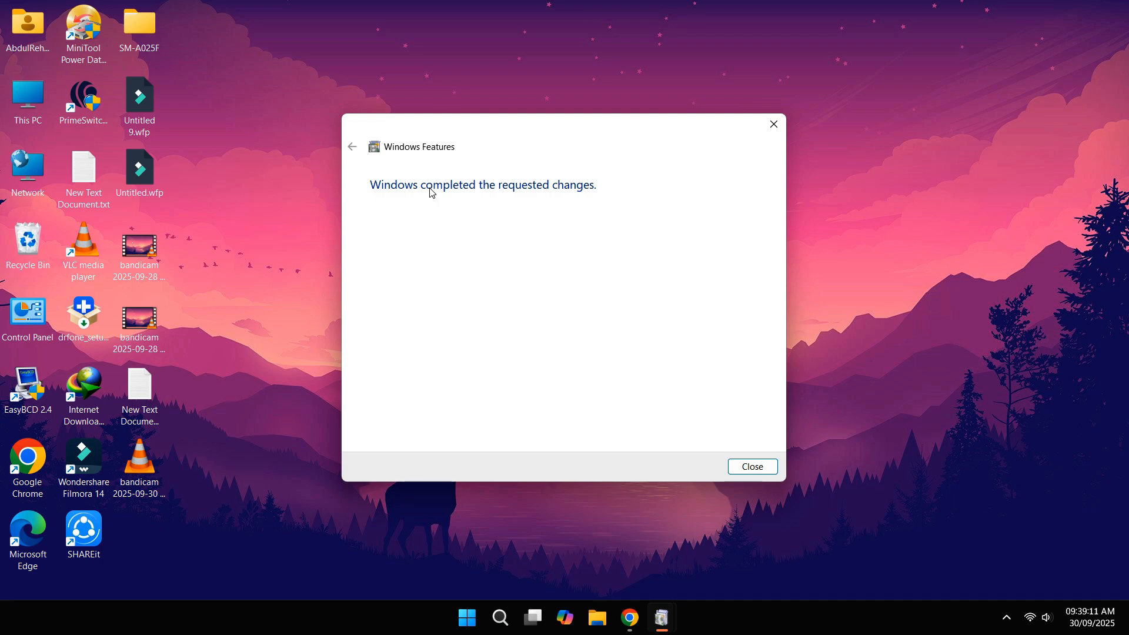
click(755, 470)
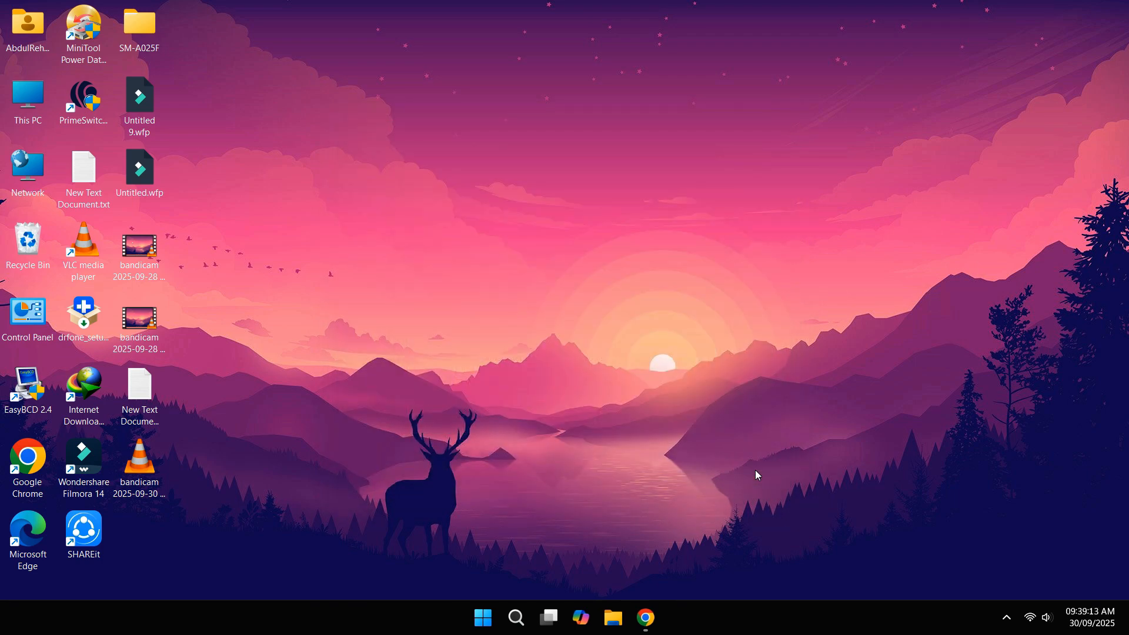
Step: Create a new folder named 'Shared Folder' in Downloads
double_click(20, 115)
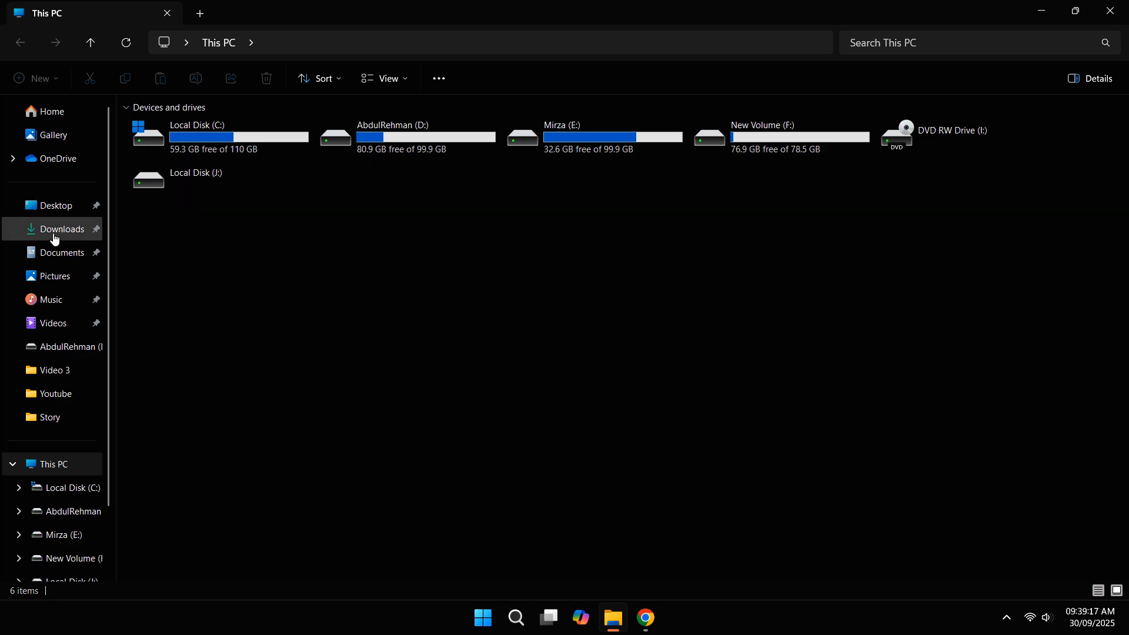
click(18, 232)
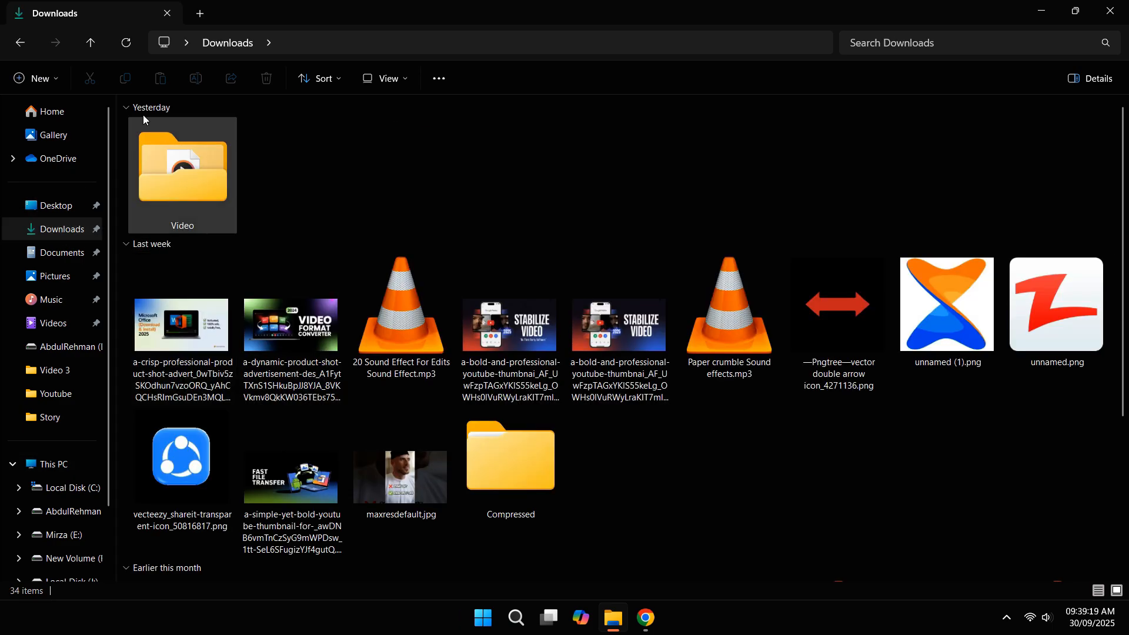
click(34, 80)
click(53, 114)
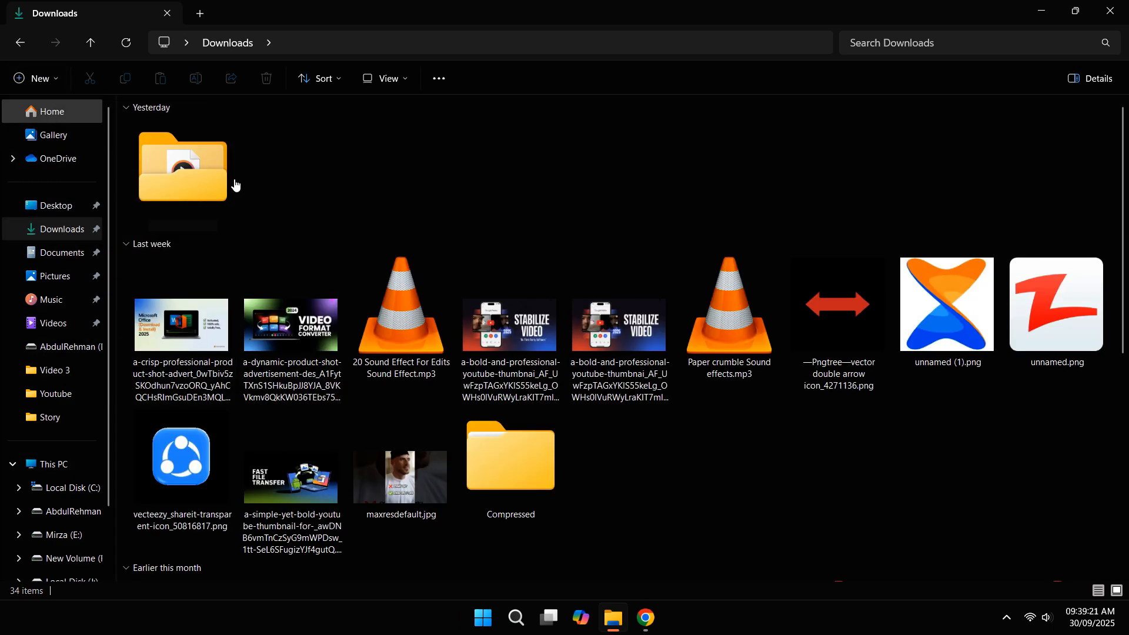
text(S)
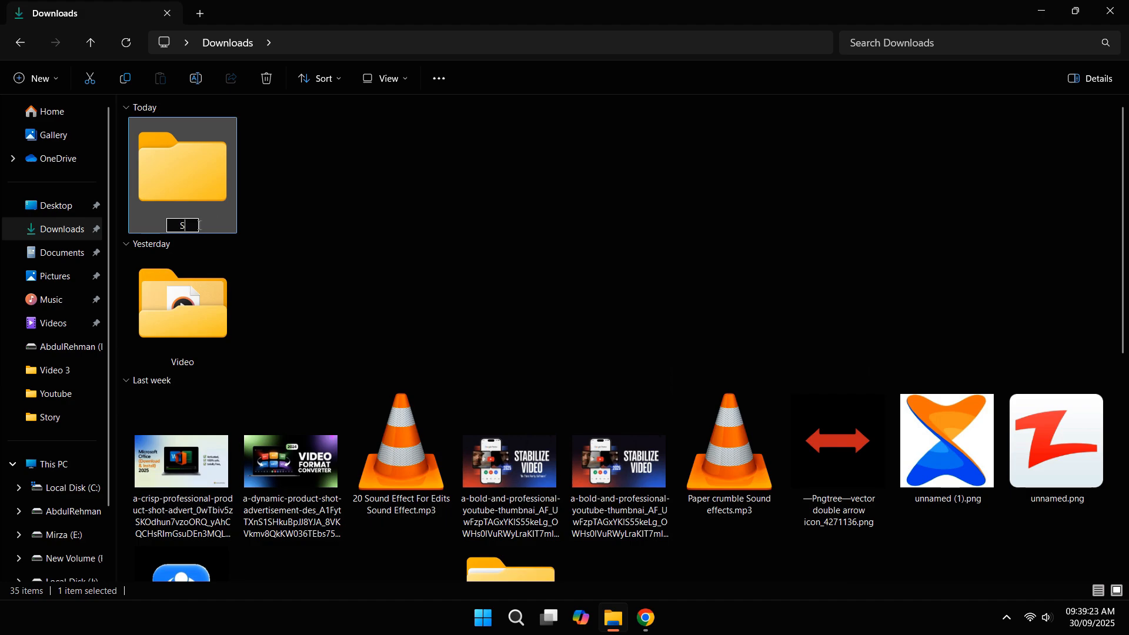
text(hared Folder)
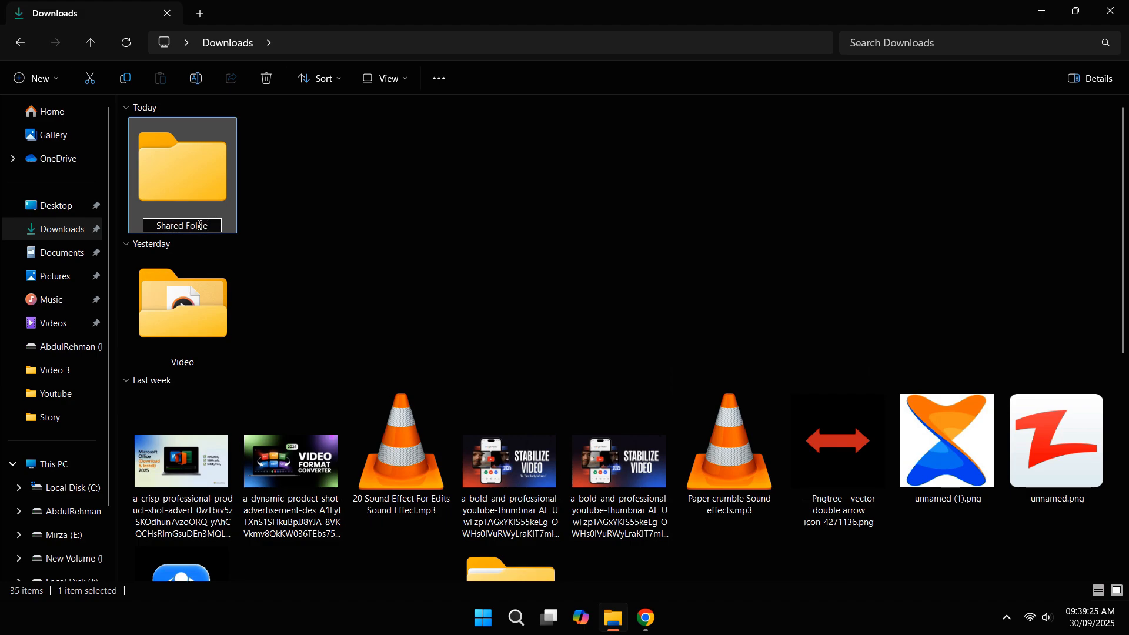
click(254, 211)
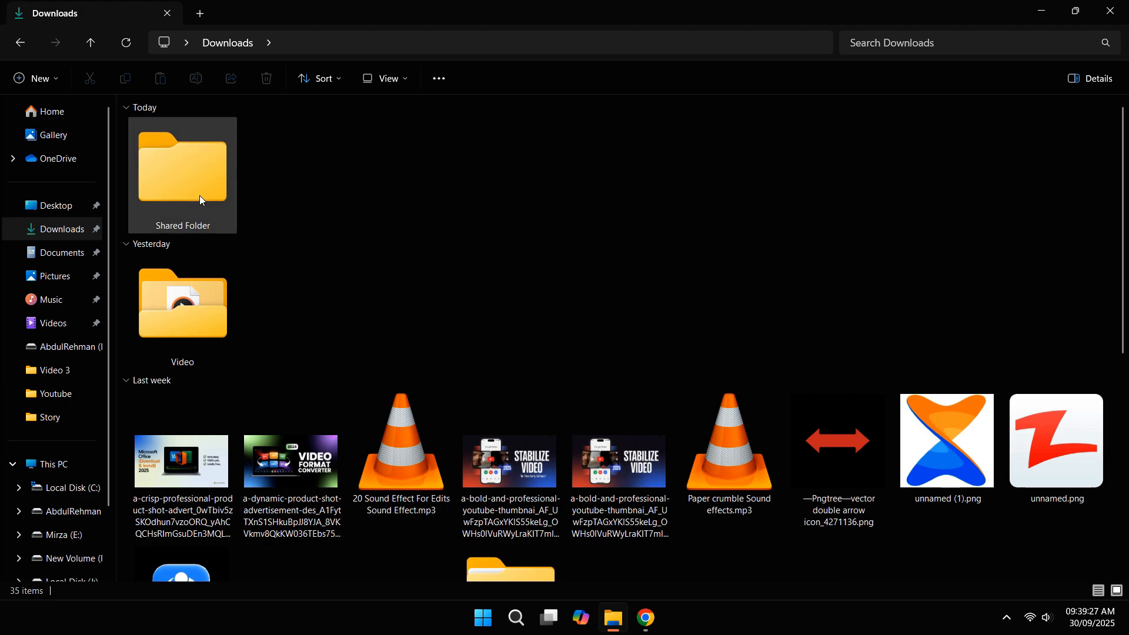
Step: Move the six Last week files, including Paper crumble Sound effects.mp3, into Shared Folder
scroll(210, 245, down, 5)
scroll(231, 258, up, 3)
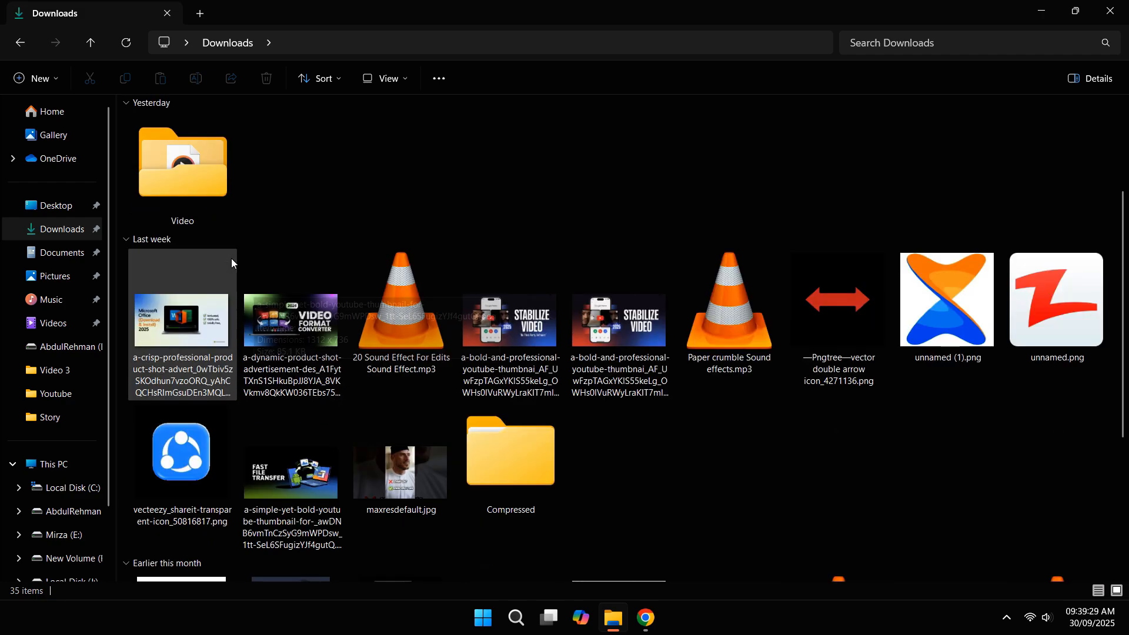
click(217, 319)
ctrl+click(317, 320)
ctrl+click(444, 320)
ctrl+click(529, 321)
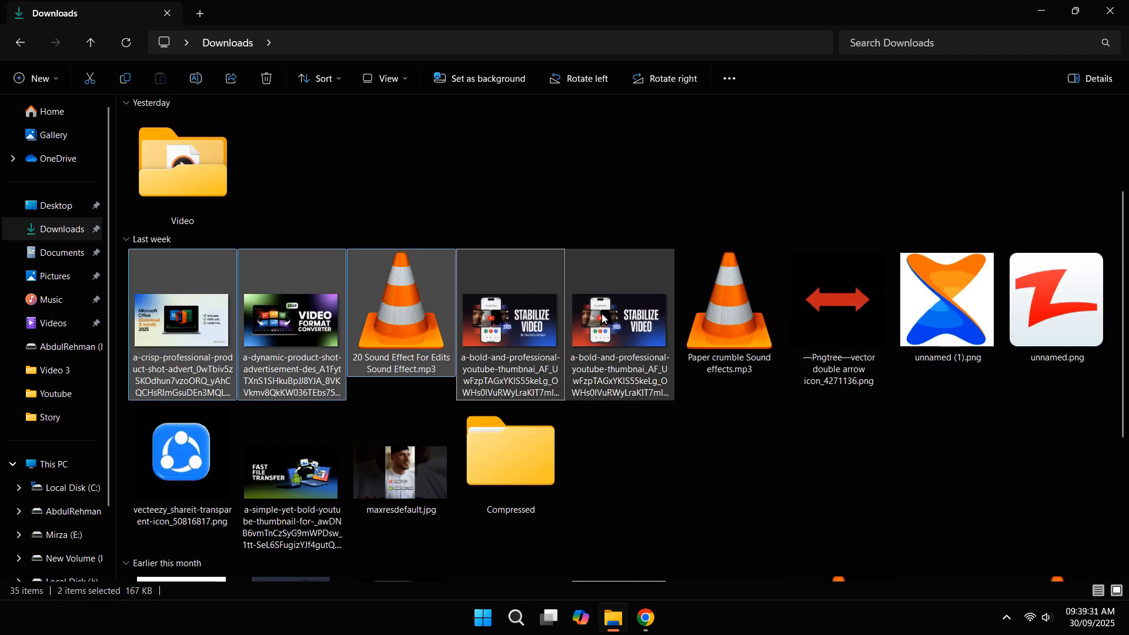
ctrl+click(646, 320)
ctrl+click(773, 344)
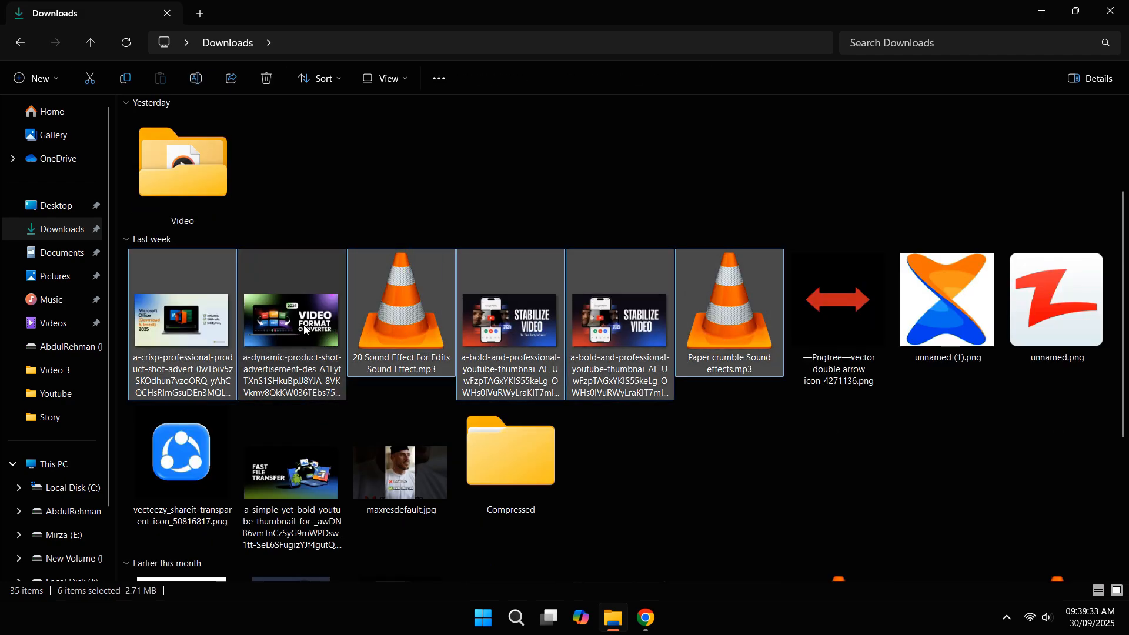
drag(310, 329, 191, 188)
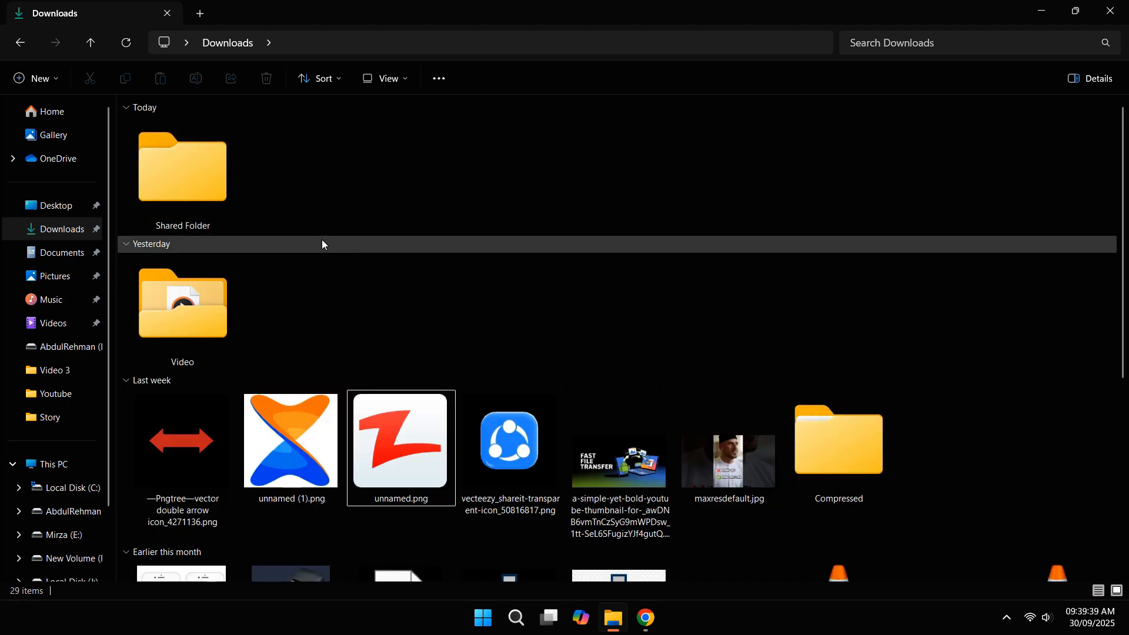
Step: Open Shared Folder to verify the moved files, then close File Explorer
click(188, 185)
double_click(188, 186)
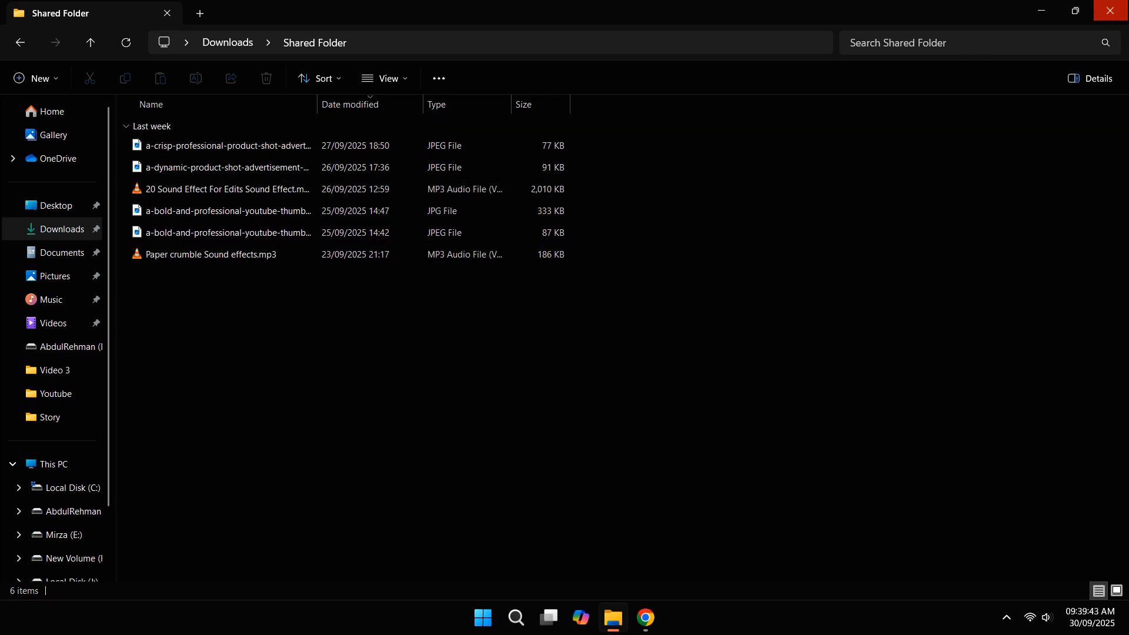
click(1110, 11)
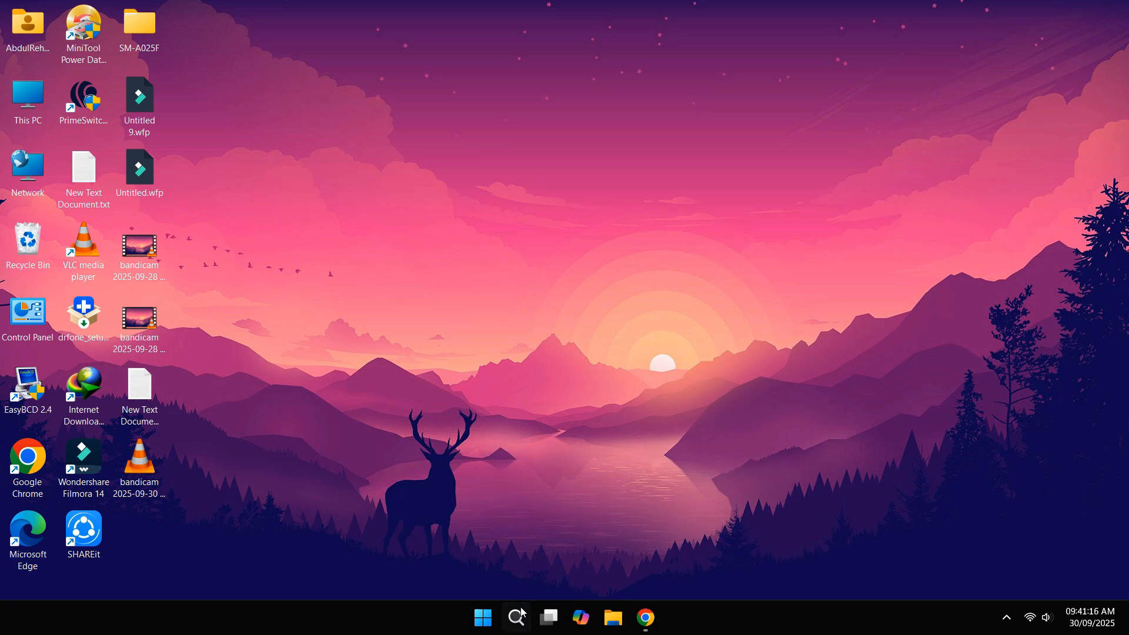
Step: Search 'iis ma' and launch IIS Manager
click(517, 615)
text(iis)
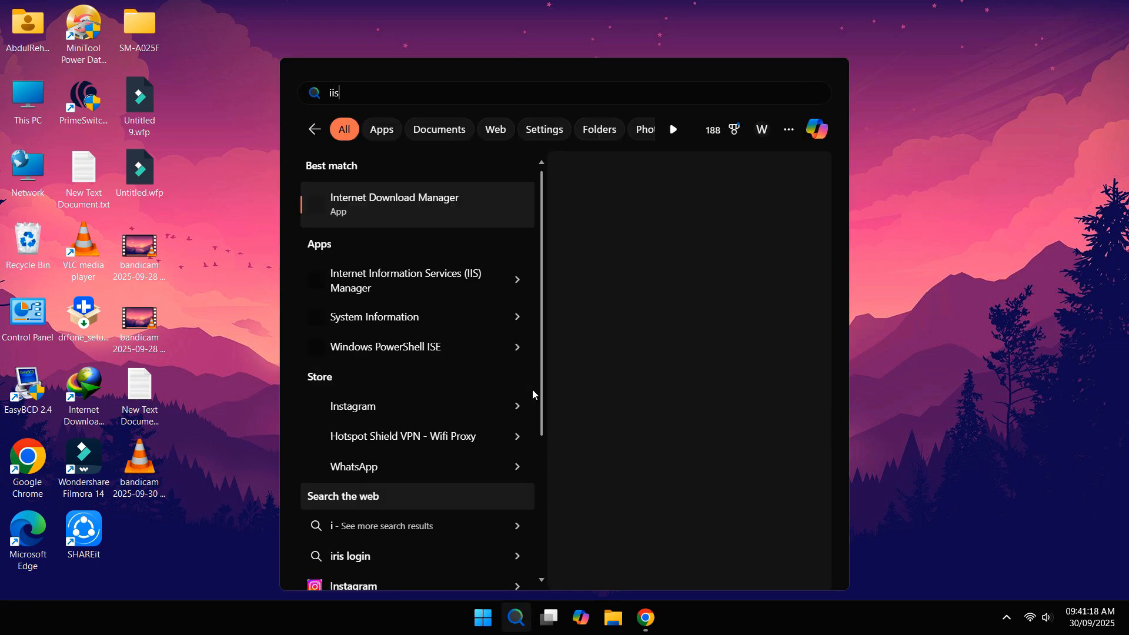
text( ma)
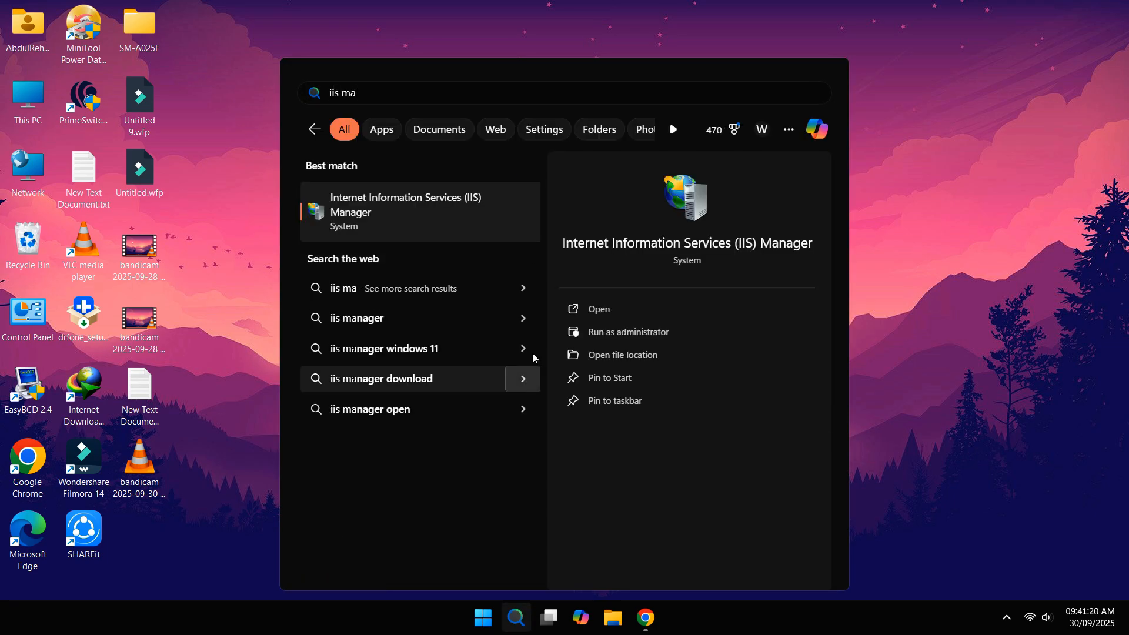
click(412, 212)
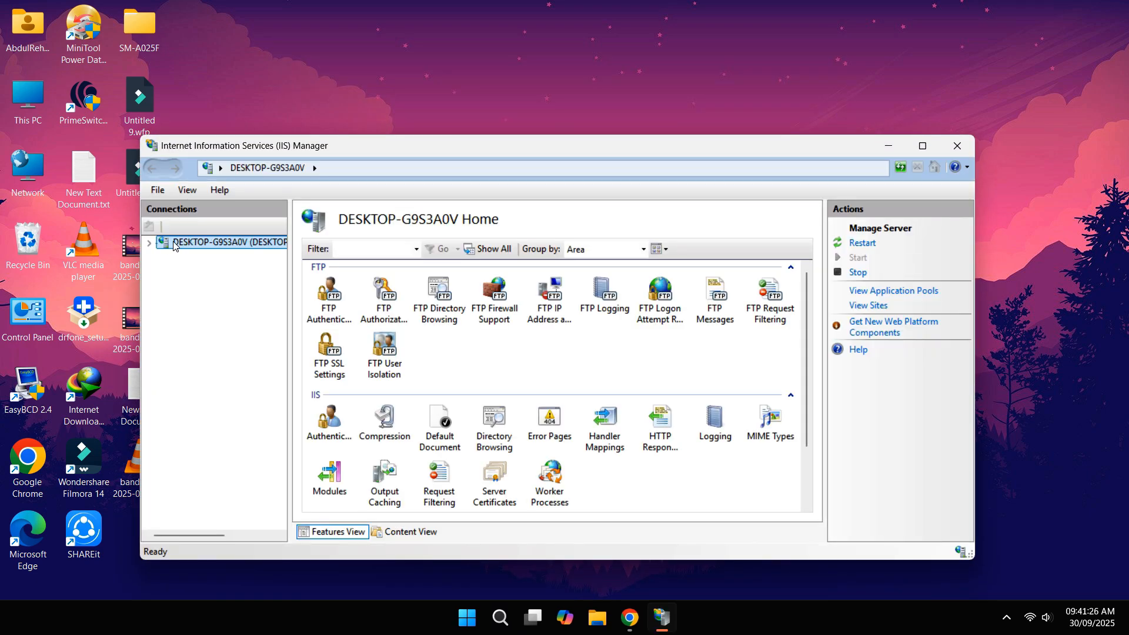
Step: Add an FTP site named MyFTP with content path Downloads\Shared Folder and continue to binding
click(149, 243)
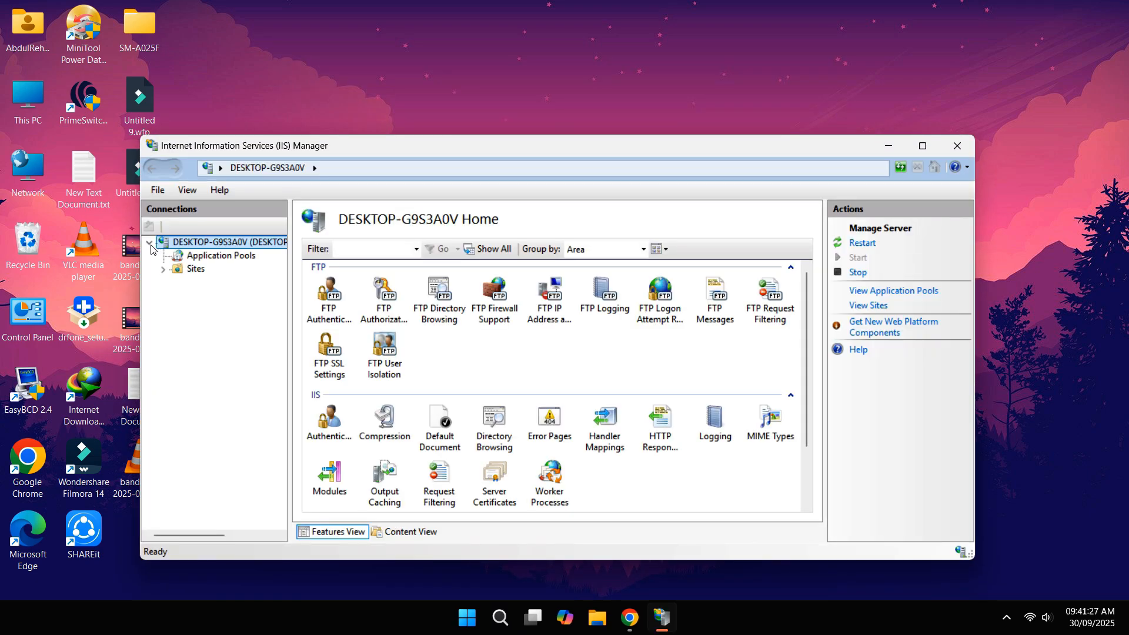
right_click(189, 270)
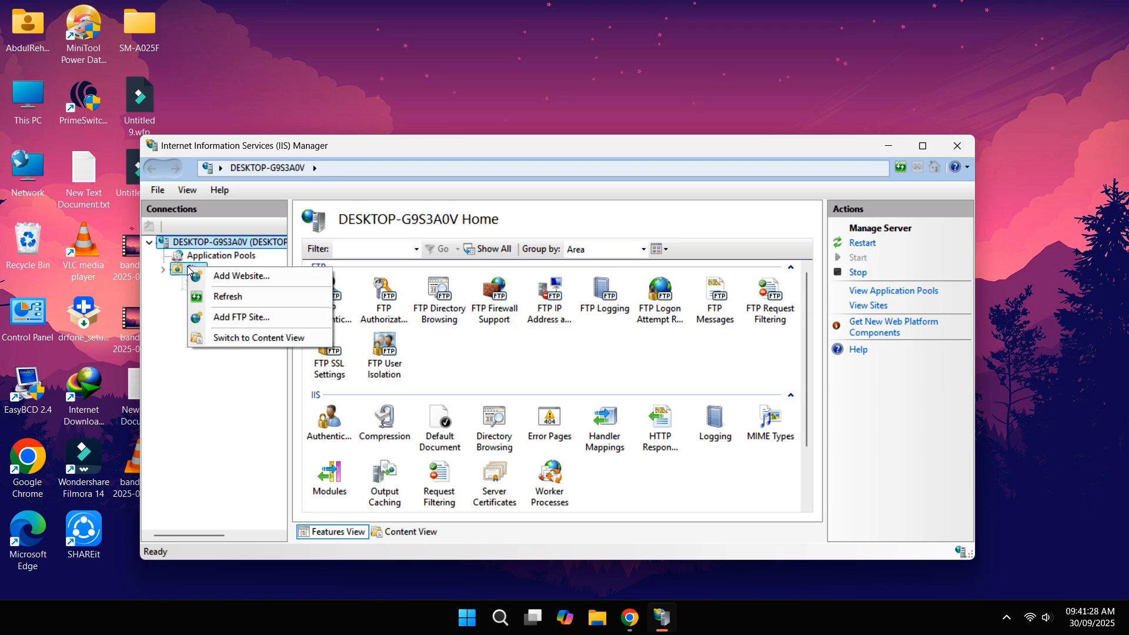
click(242, 317)
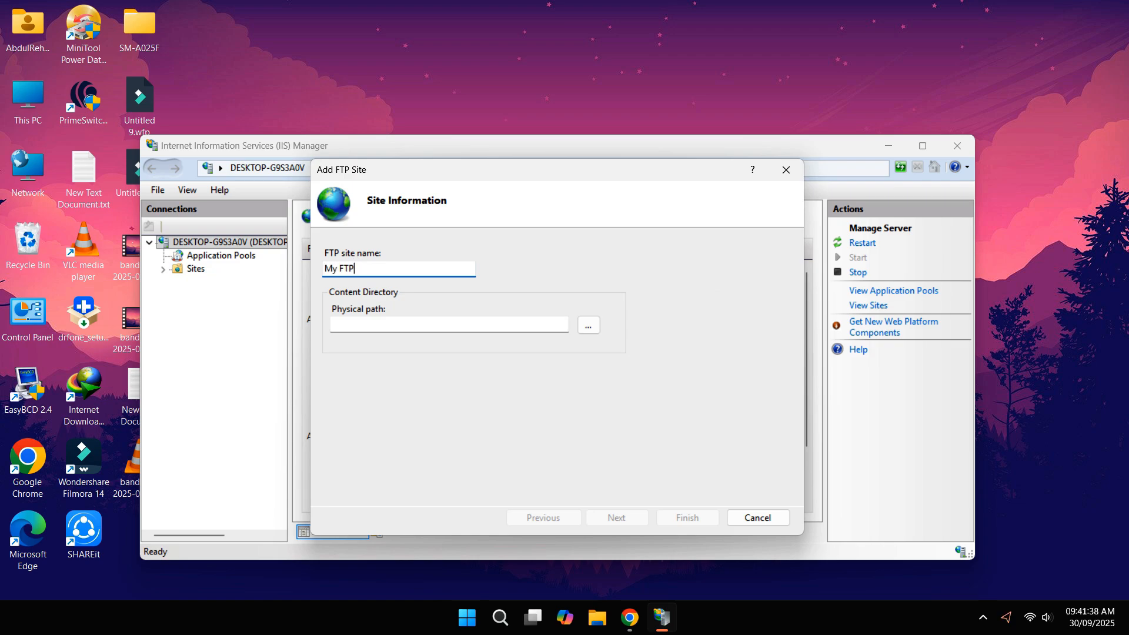
click(340, 264)
click(589, 325)
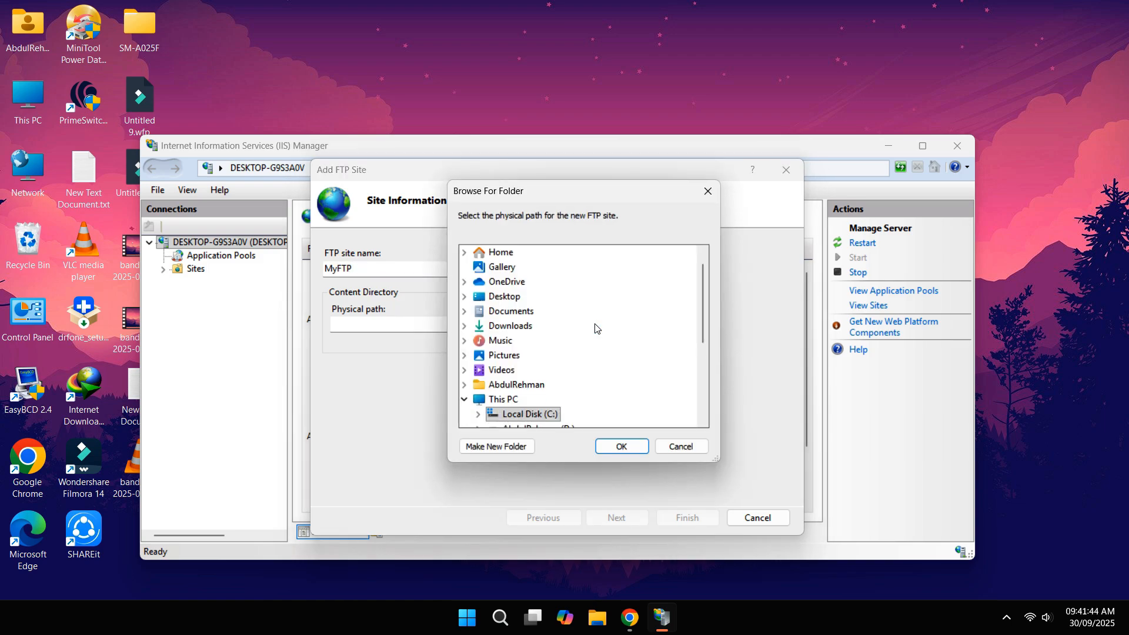
click(465, 326)
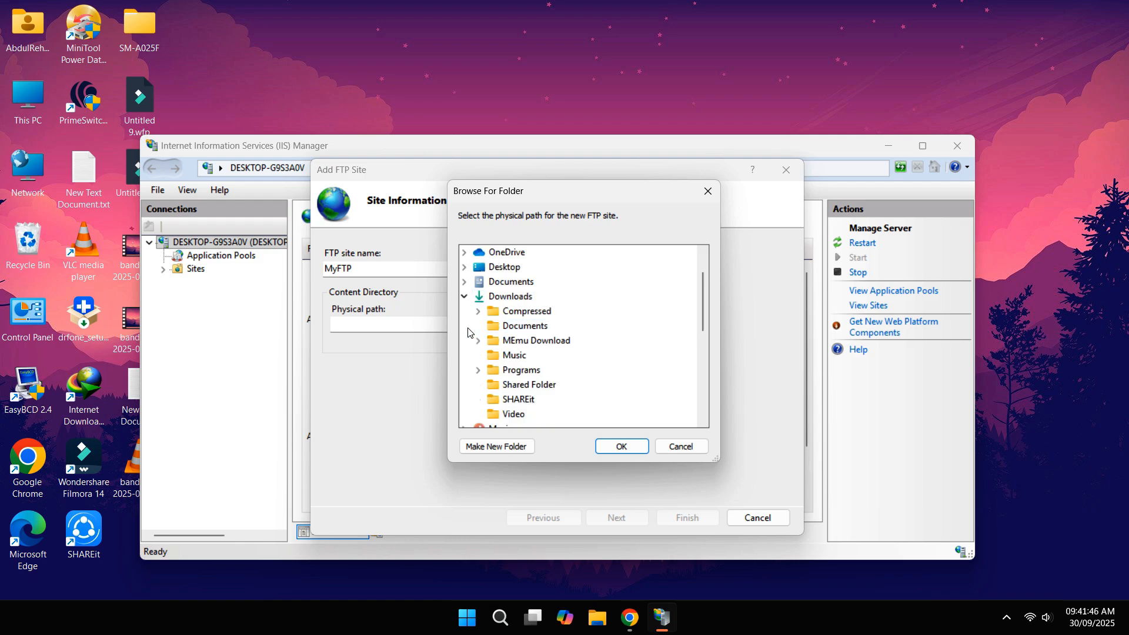
click(529, 386)
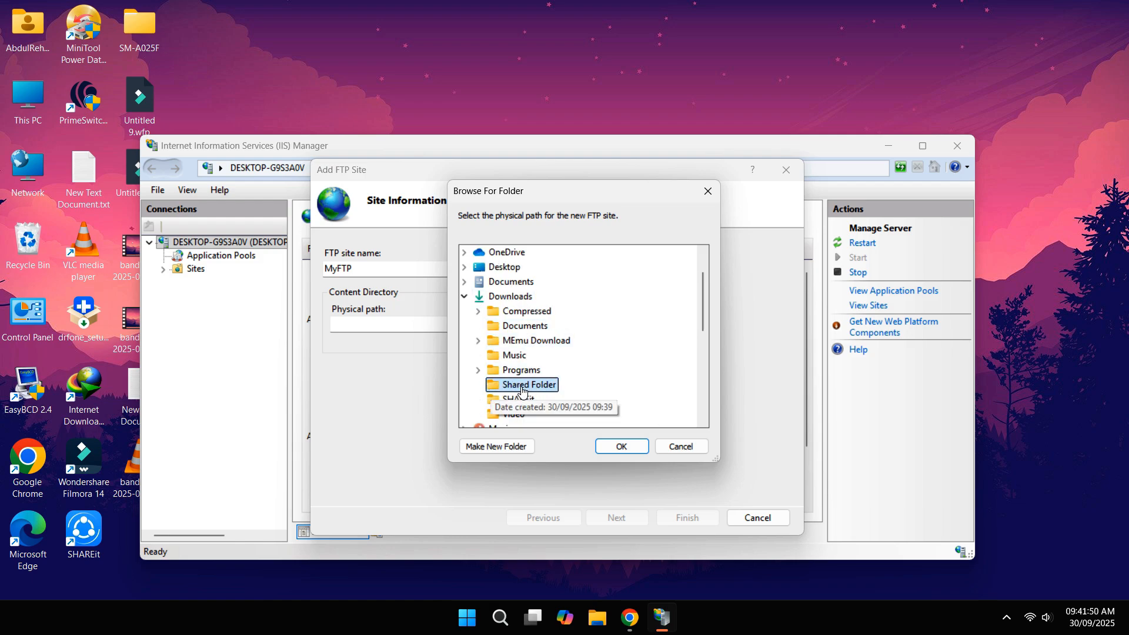
click(621, 446)
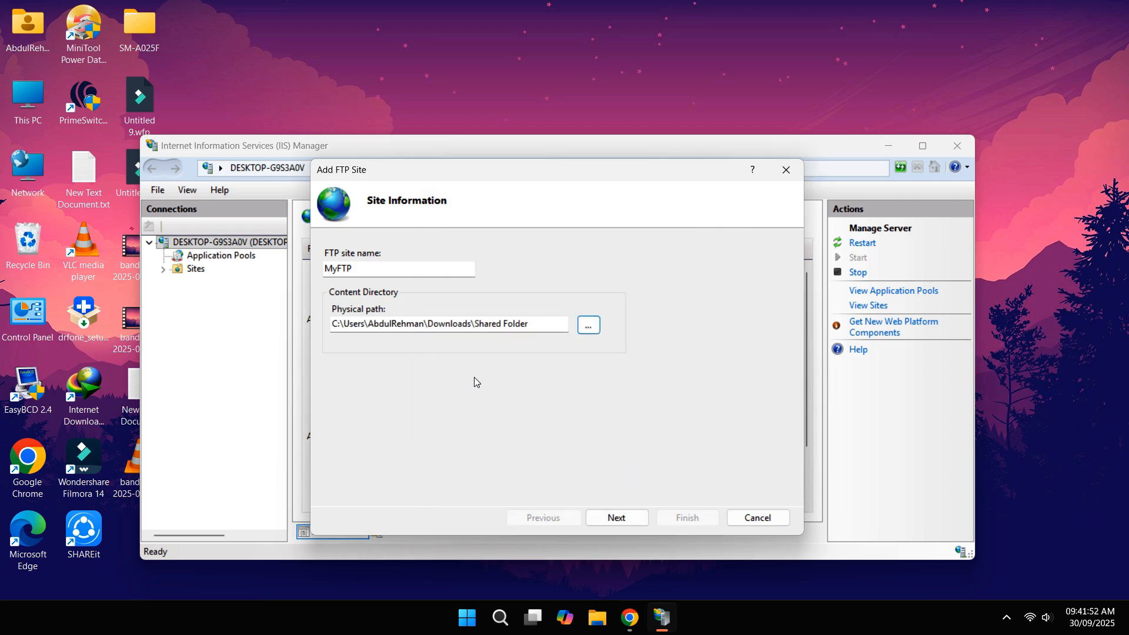
click(639, 520)
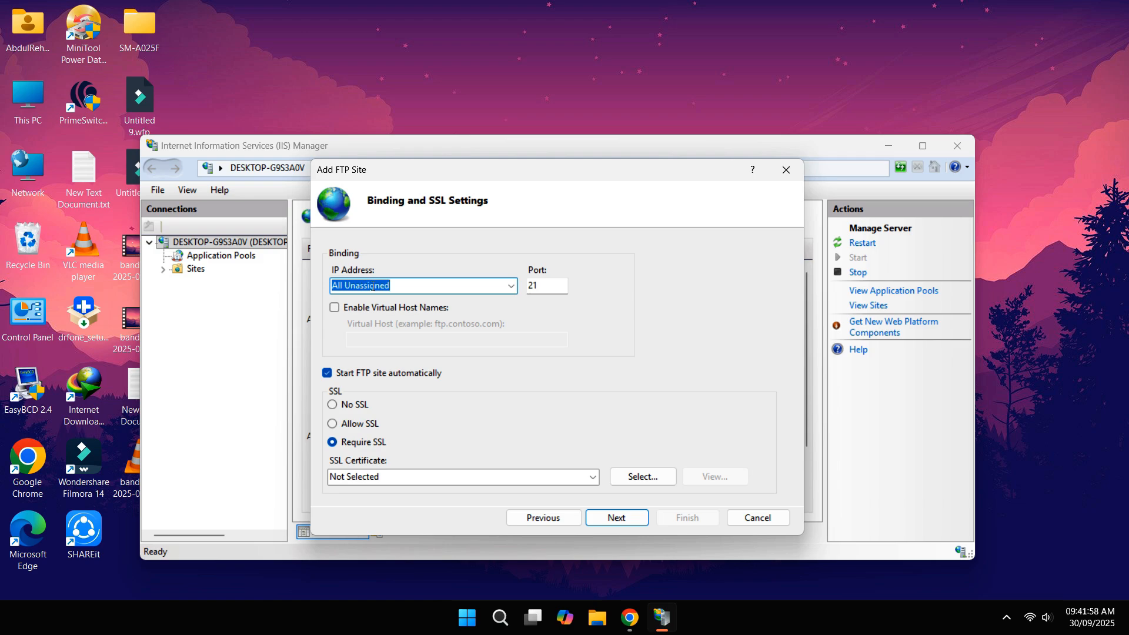
Step: Open Command Prompt as administrator
click(501, 628)
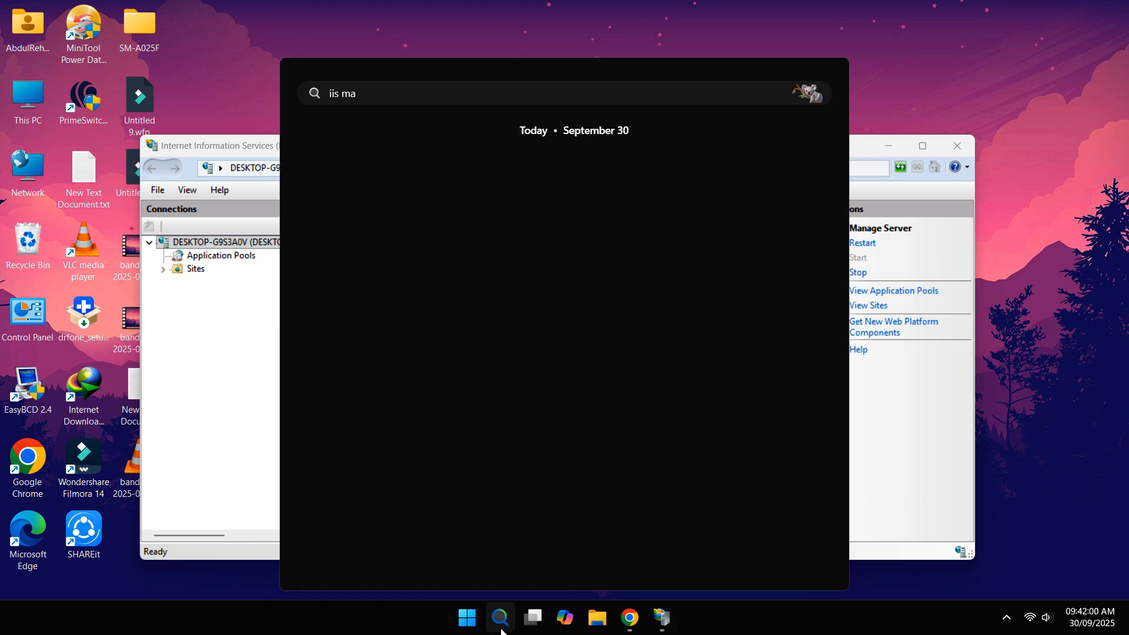
text(cmd)
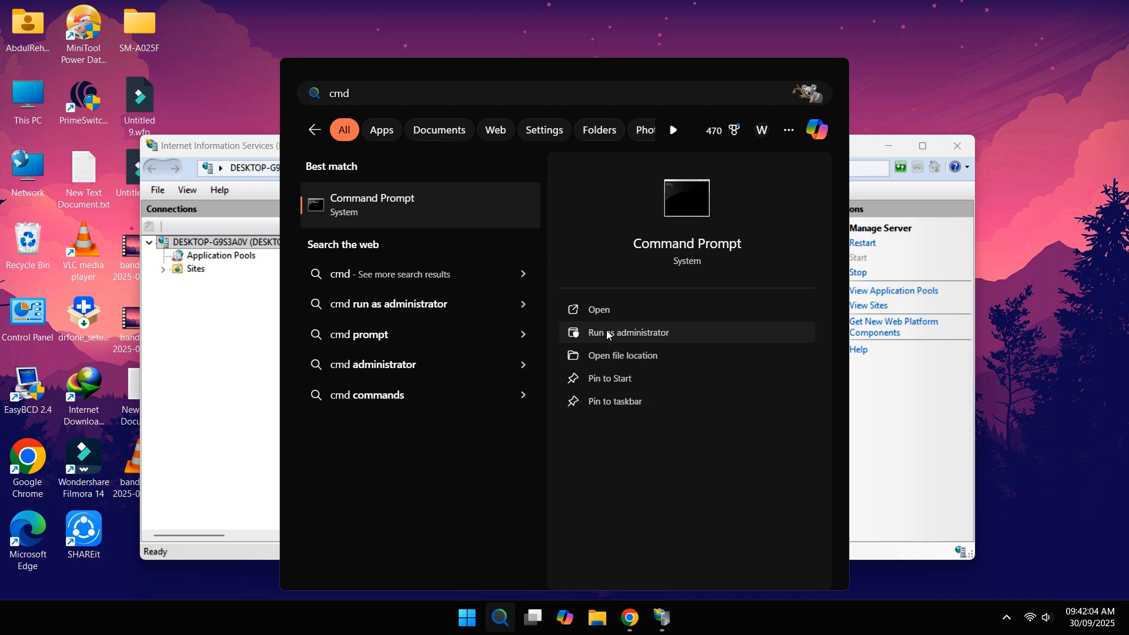
click(607, 333)
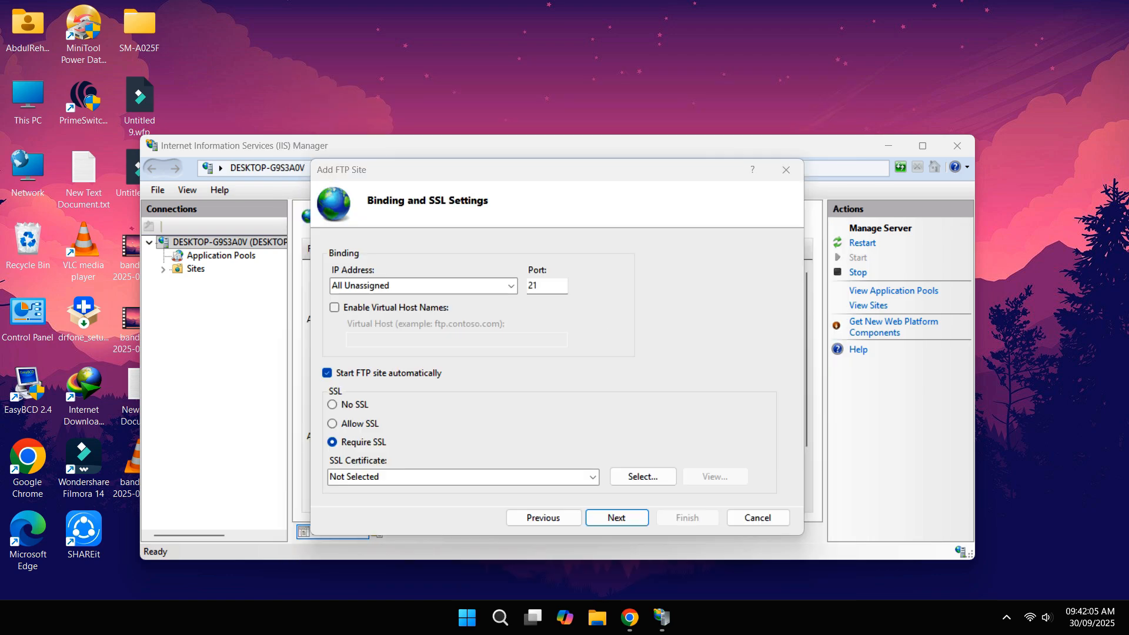
Step: Run ipconfig and copy the IPv4 address 192.168.0.104, returning to the wizard
text(iscon)
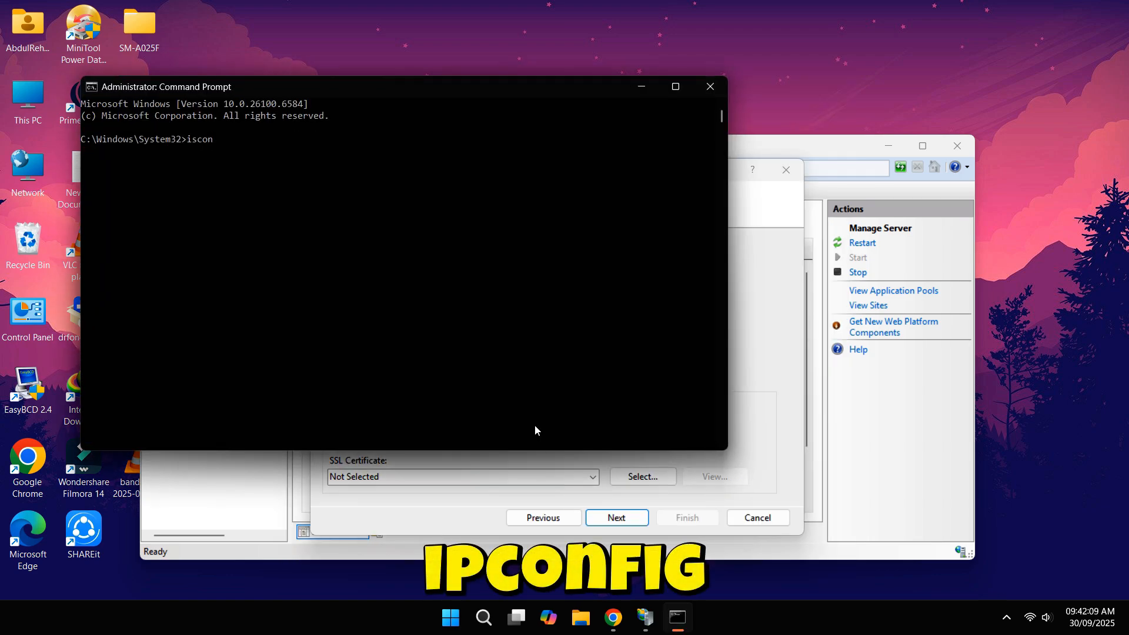
text(fig)
key(Return)
text(ip conf)
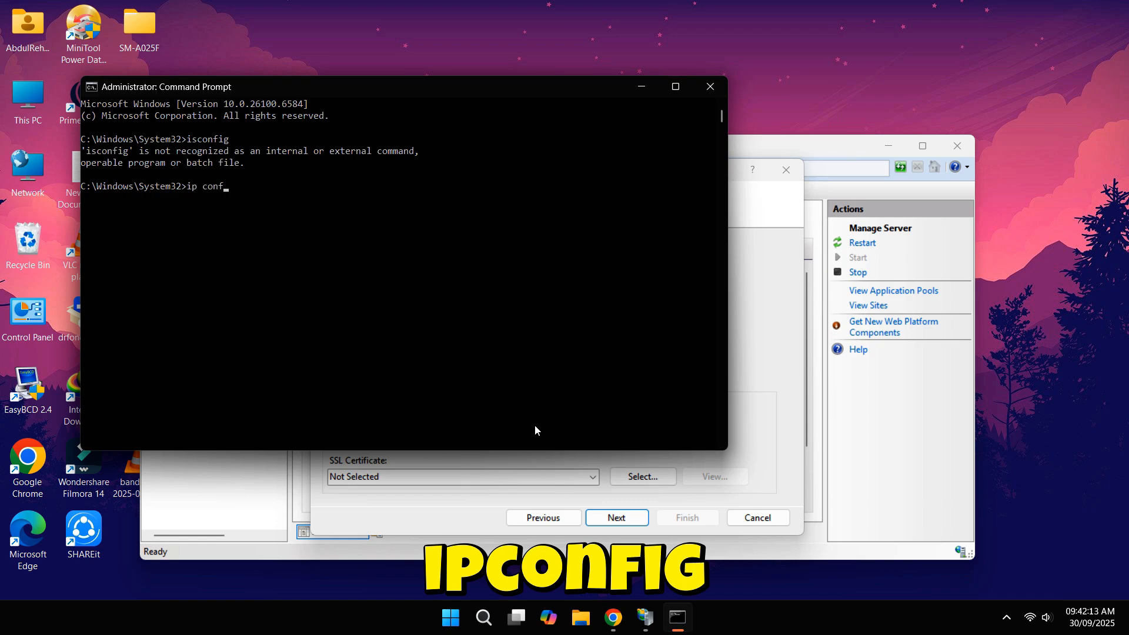
text(ig)
key(Return)
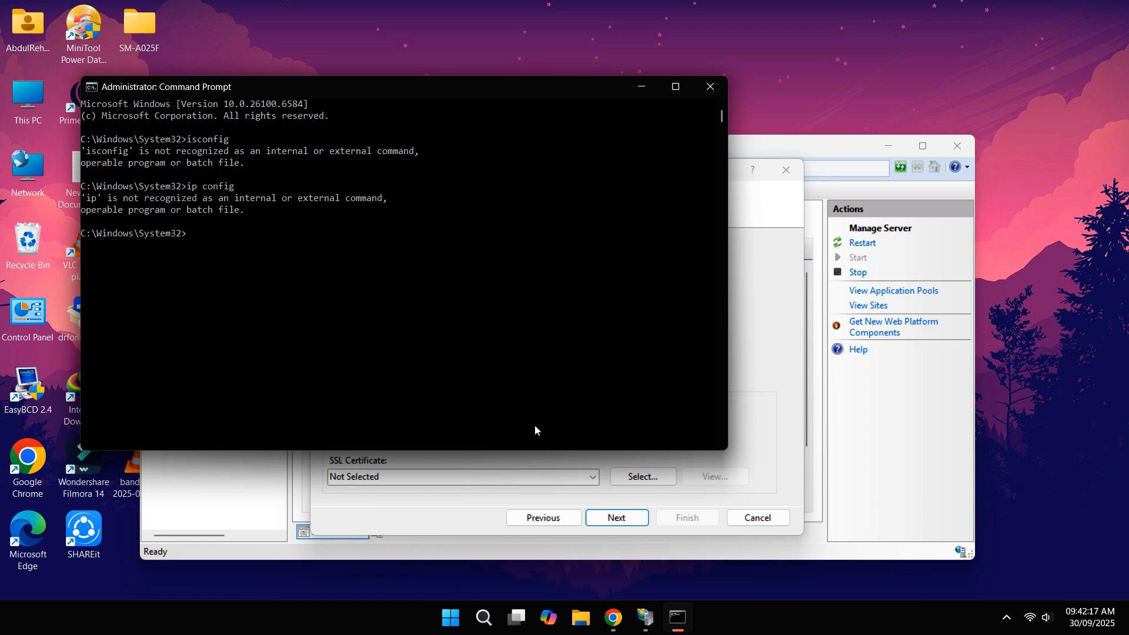
text(ipconfig)
key(Return)
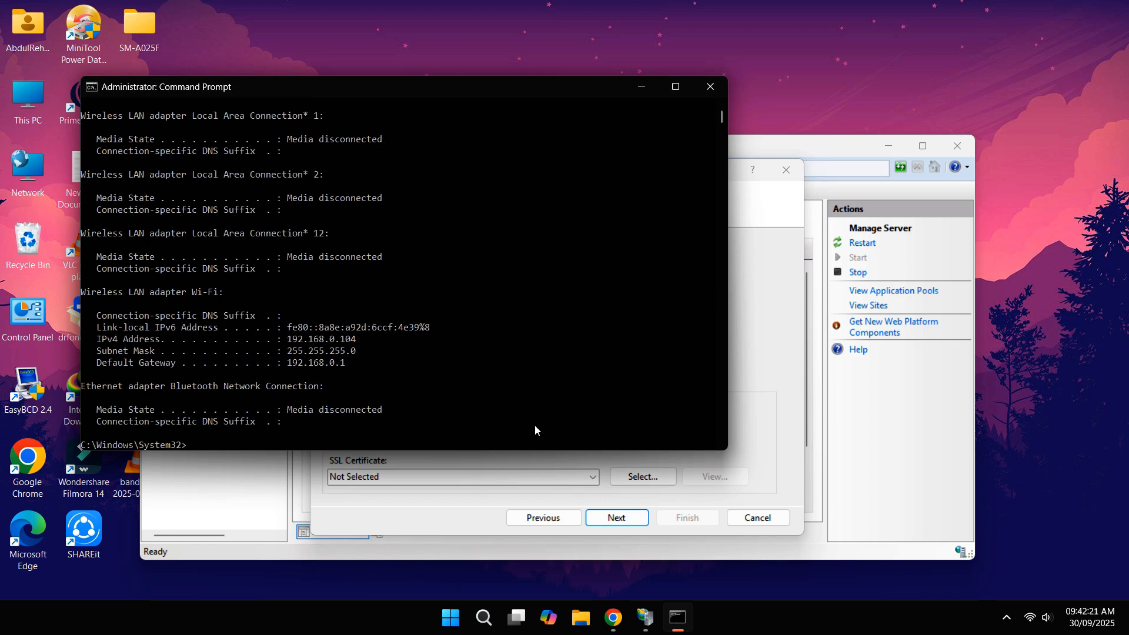
drag(94, 340, 404, 341)
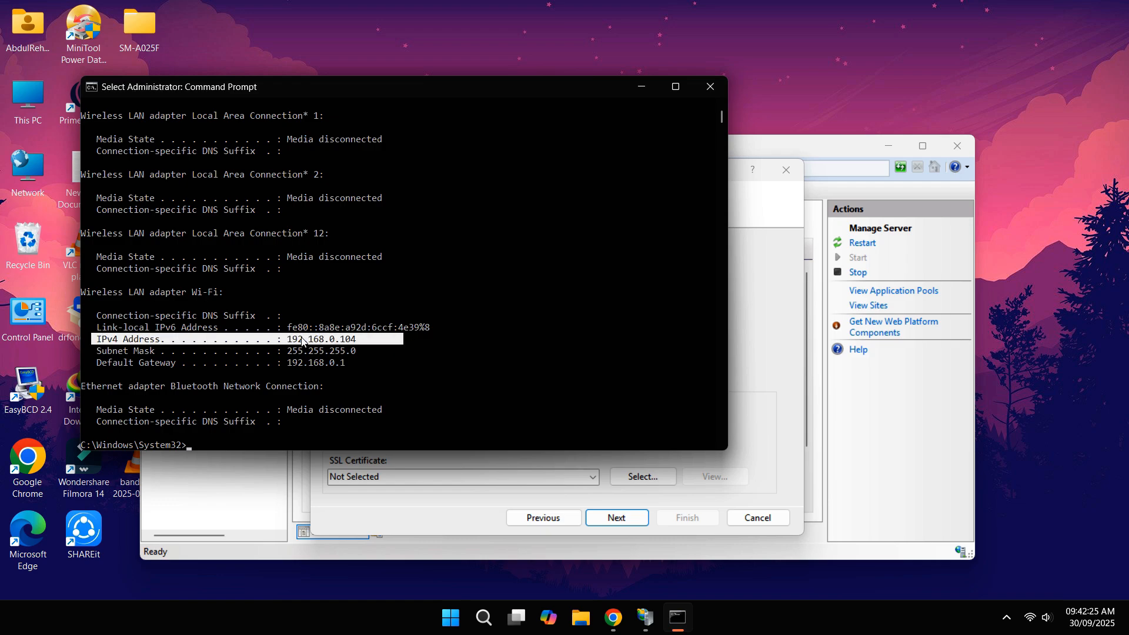
drag(287, 340, 352, 347)
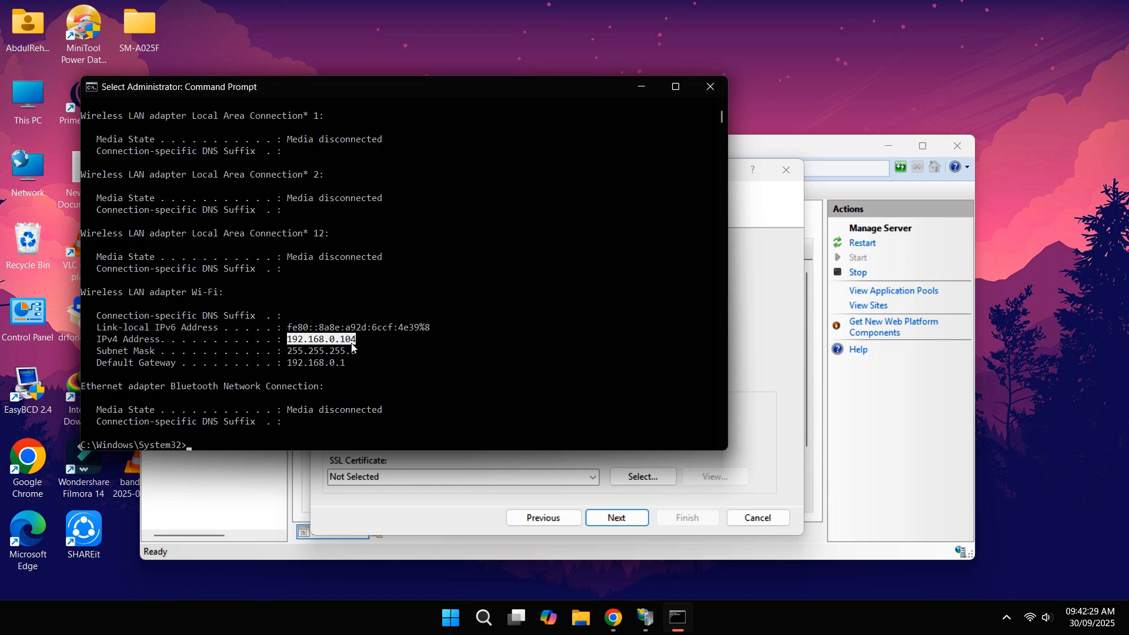
key(ctrl+c)
key(alt+Tab)
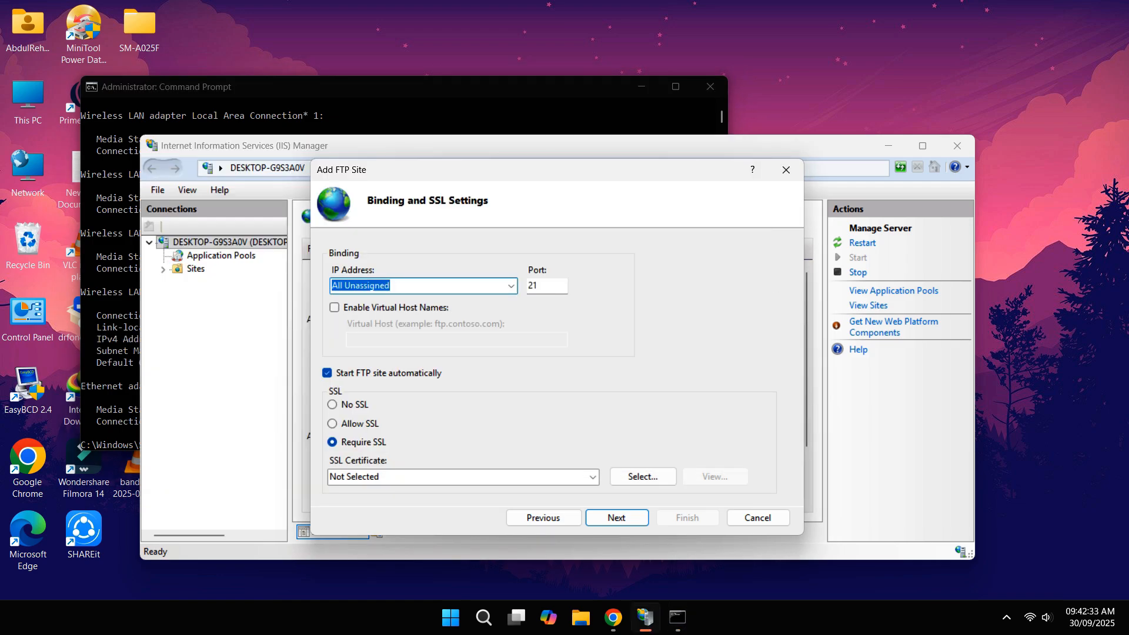
Step: Set the binding IP to 192.168.0.104, port 21, No SSL, and go to authentication settings
text(192.168.0.104)
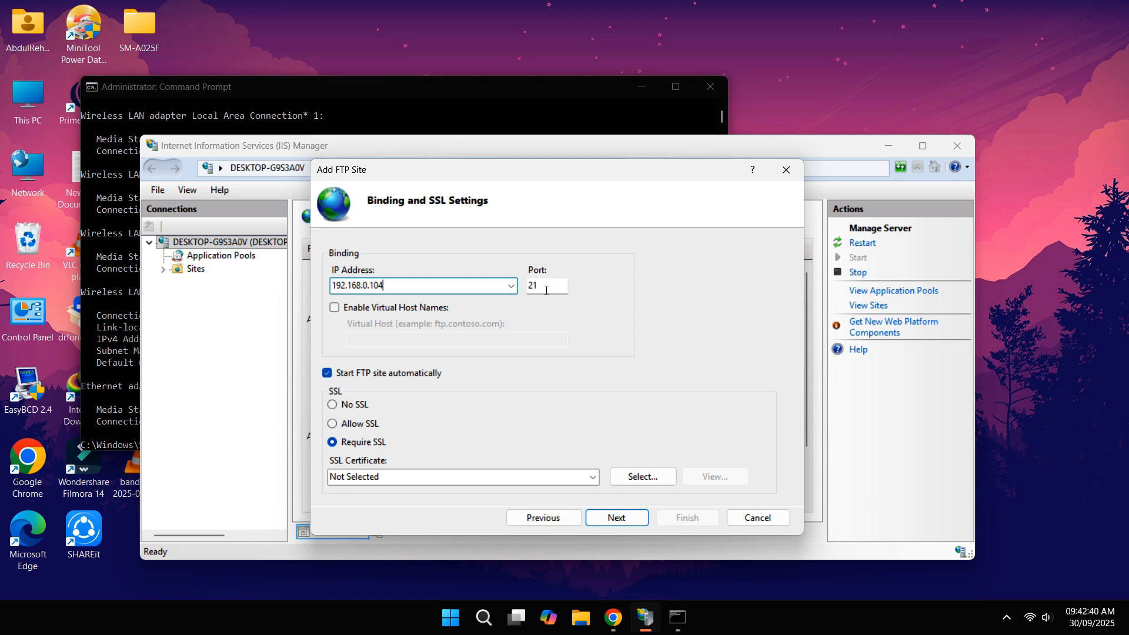
drag(546, 290, 527, 293)
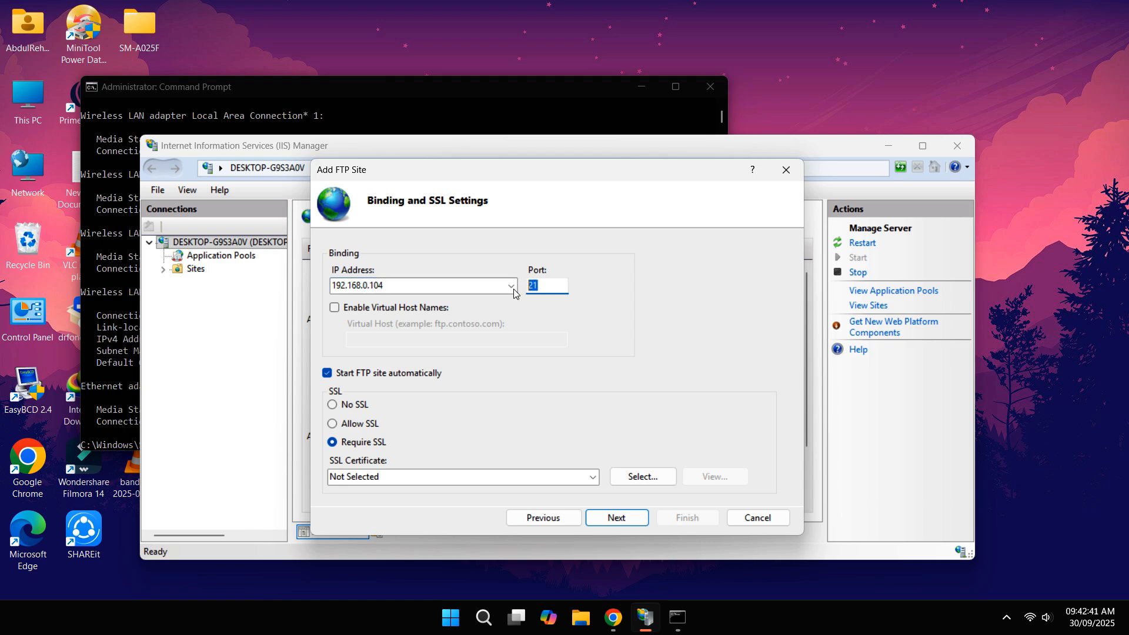
click(353, 407)
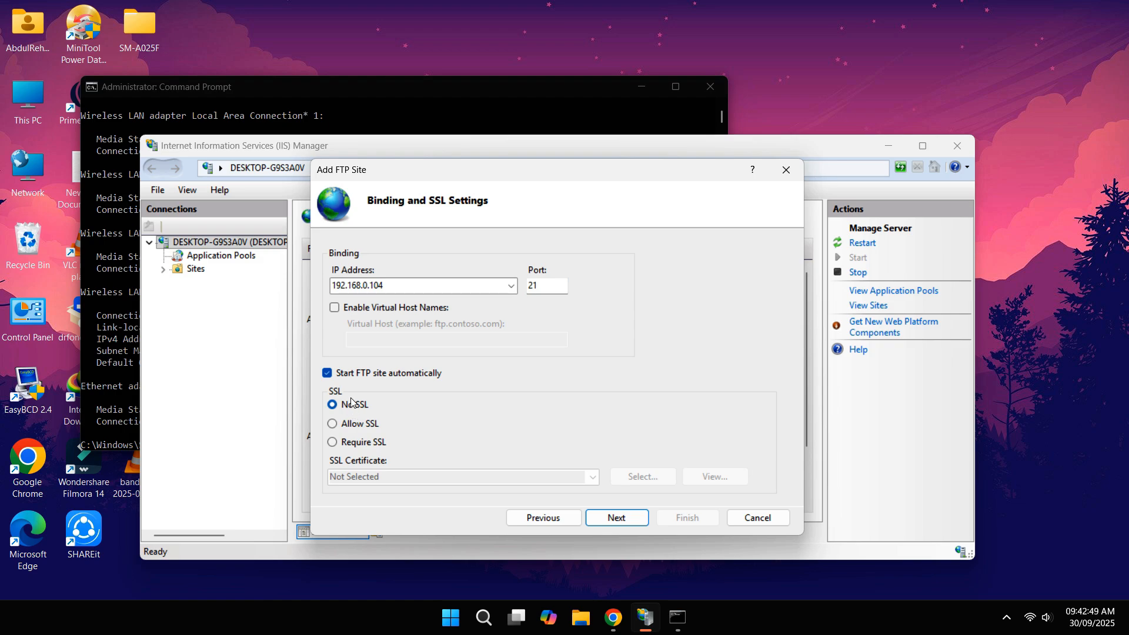
click(611, 520)
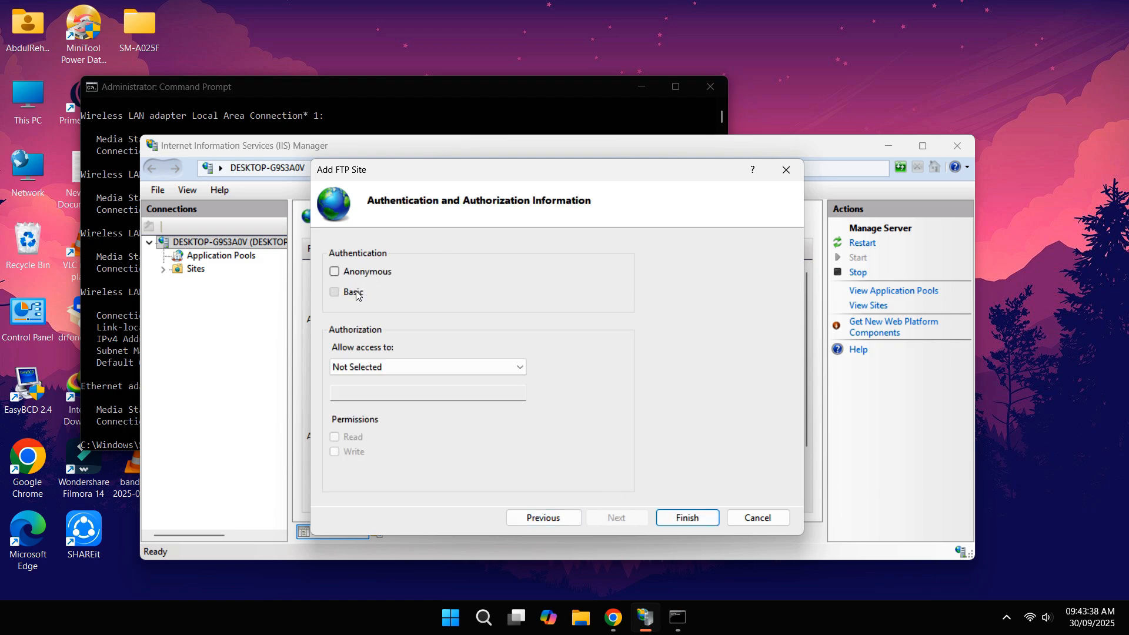
Step: Enable Basic authentication, allow specified user ftpuser Read and Write access, and finish the site
click(344, 294)
click(372, 367)
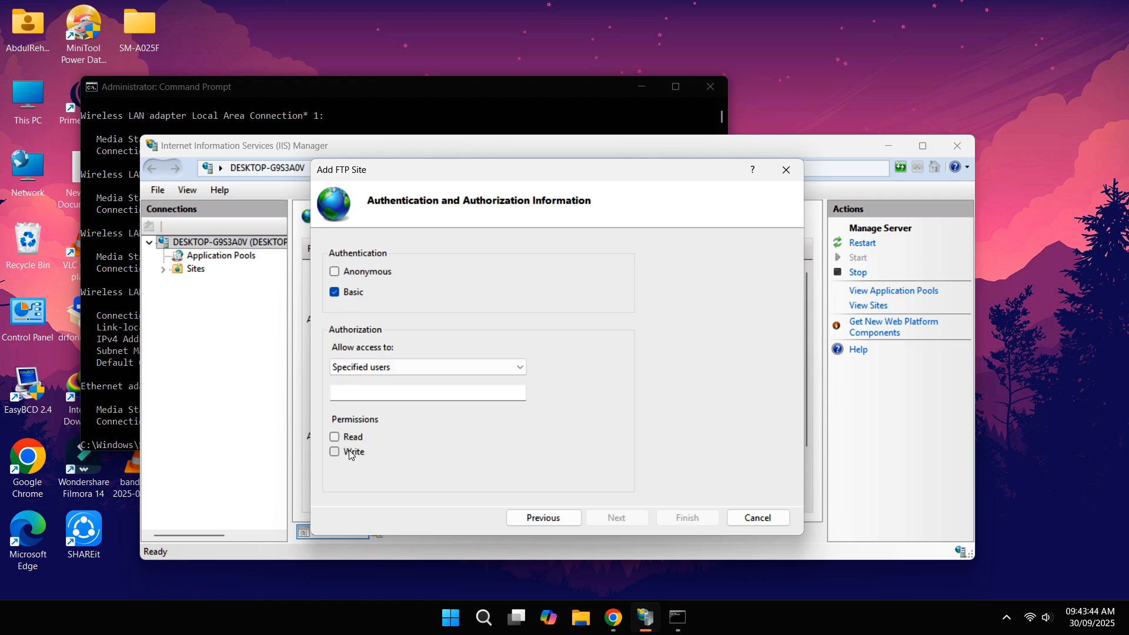
click(335, 452)
click(335, 437)
click(450, 394)
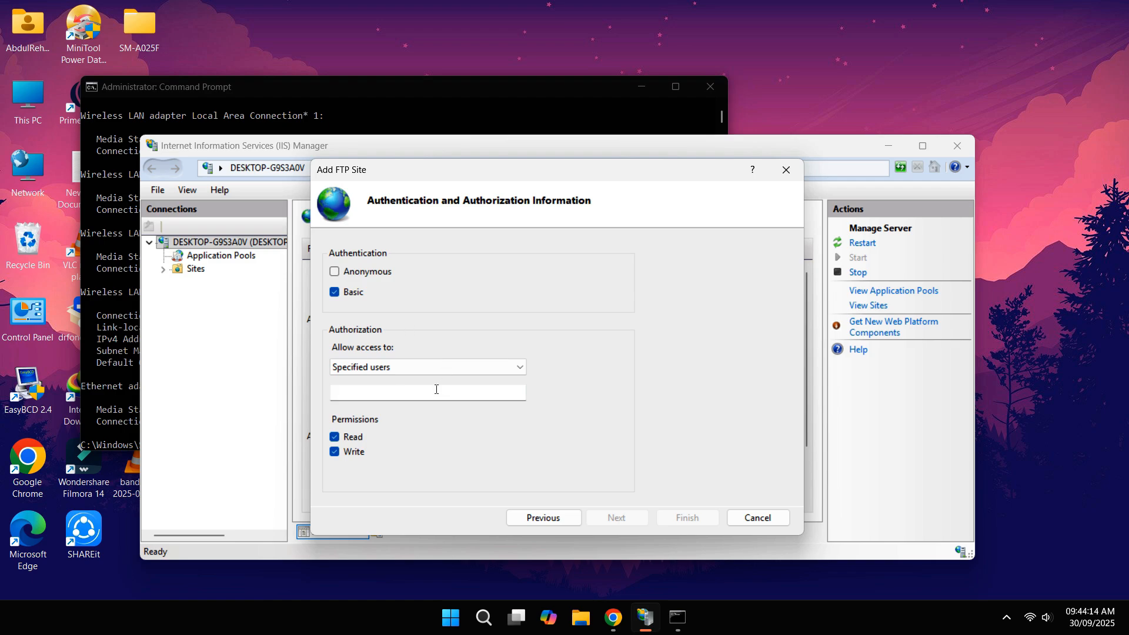
click(380, 398)
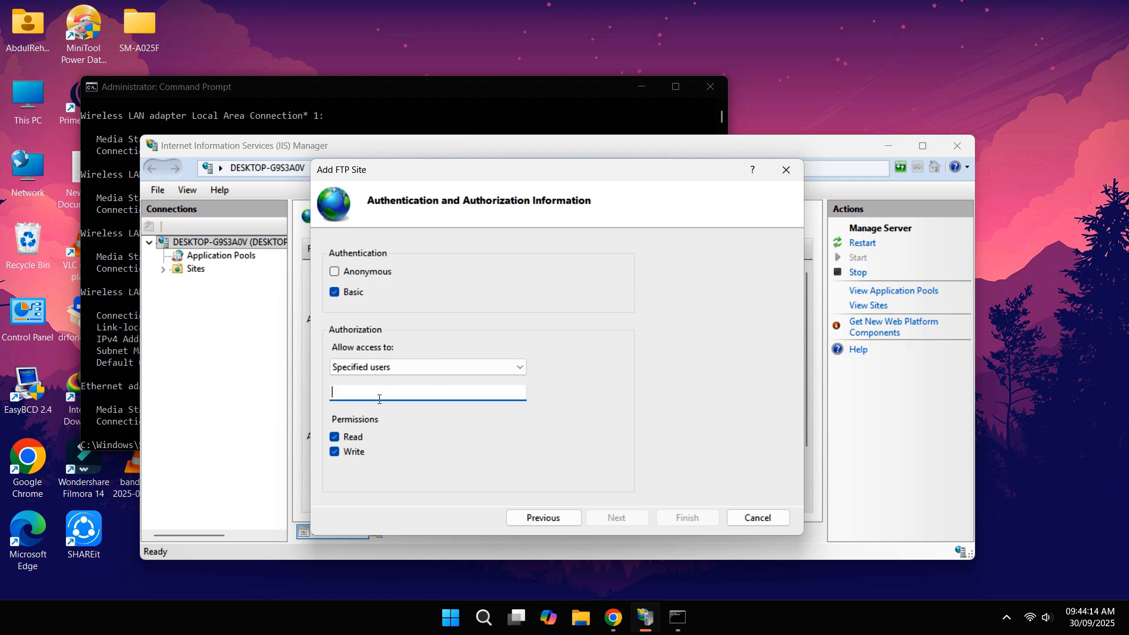
text(ftpuser)
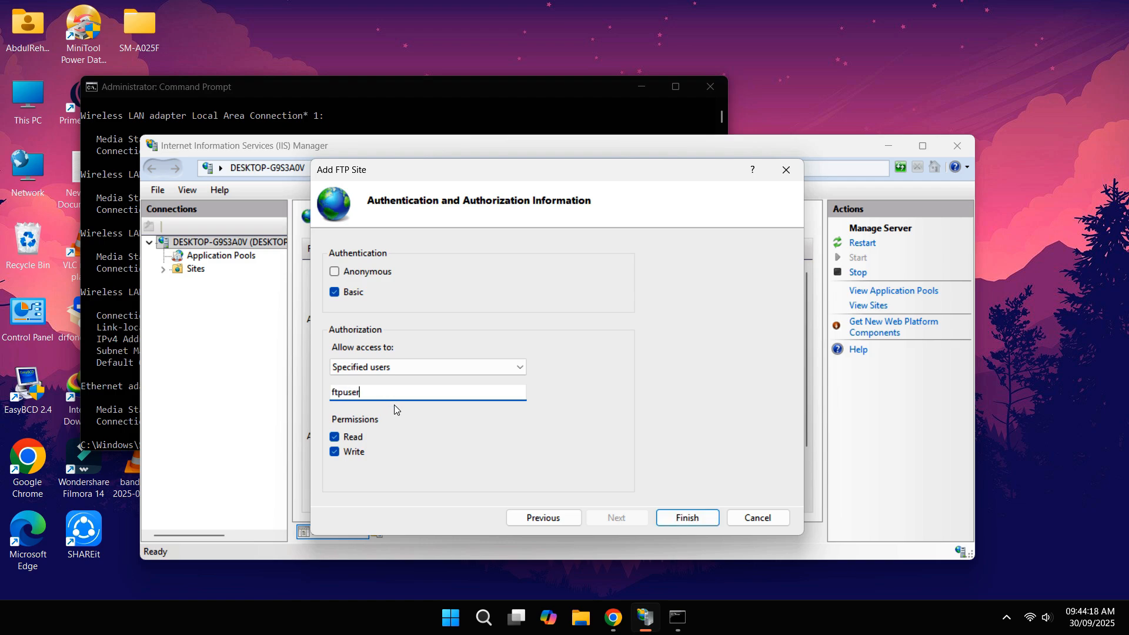
click(683, 518)
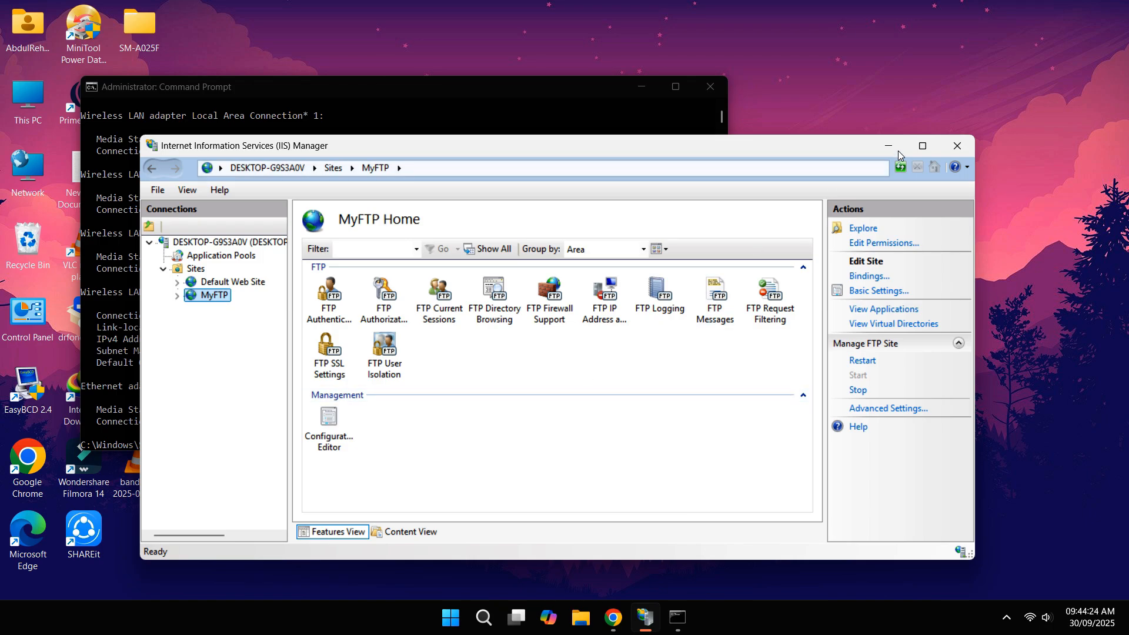
Step: Close IIS Manager and Command Prompt, then open Windows Settings from Start
click(957, 145)
click(711, 87)
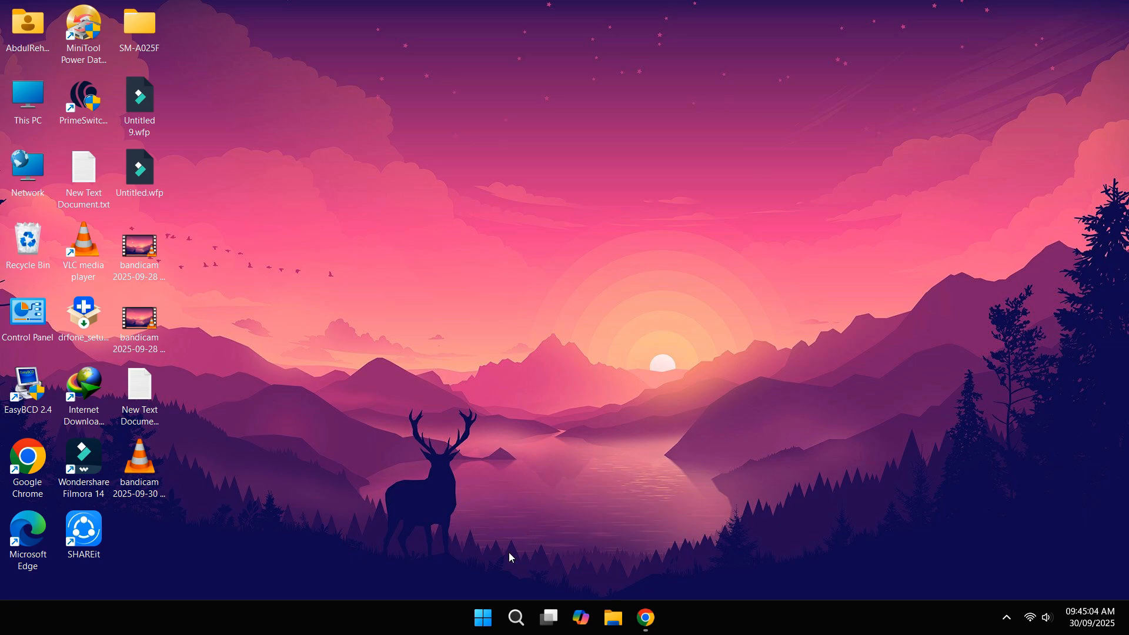
click(473, 617)
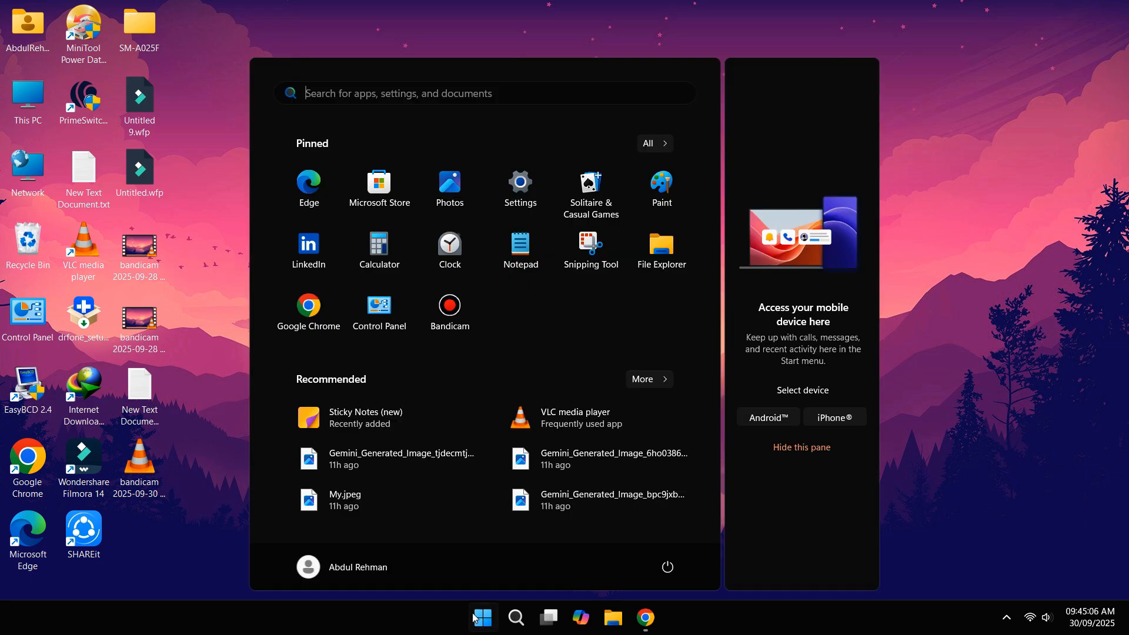
click(516, 199)
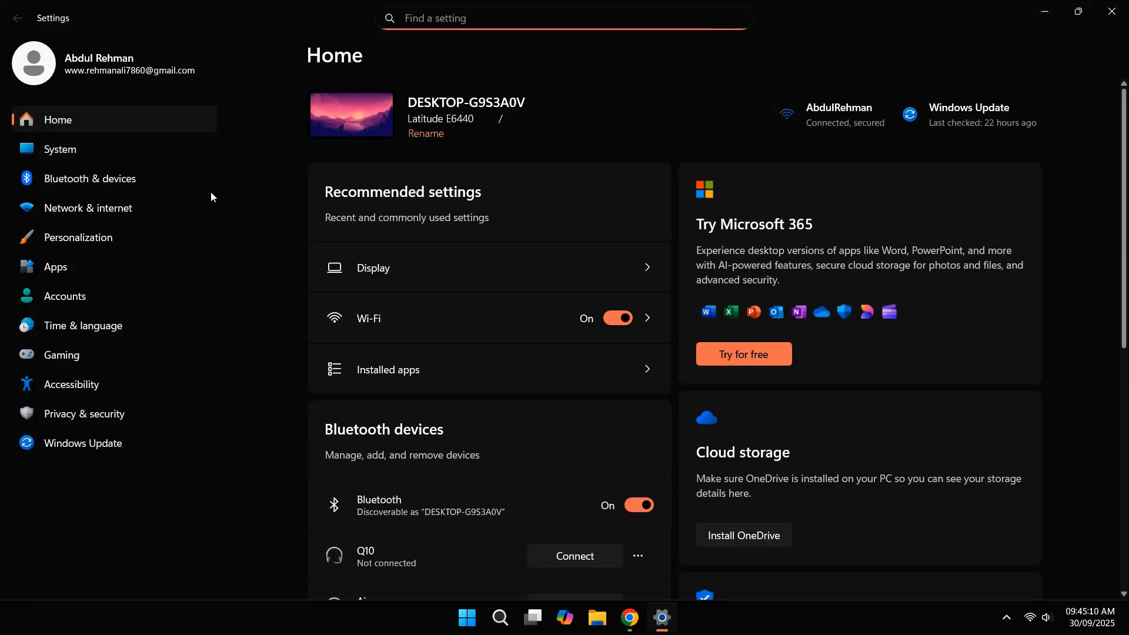
Step: Go to Accounts and open the Other users page
click(68, 303)
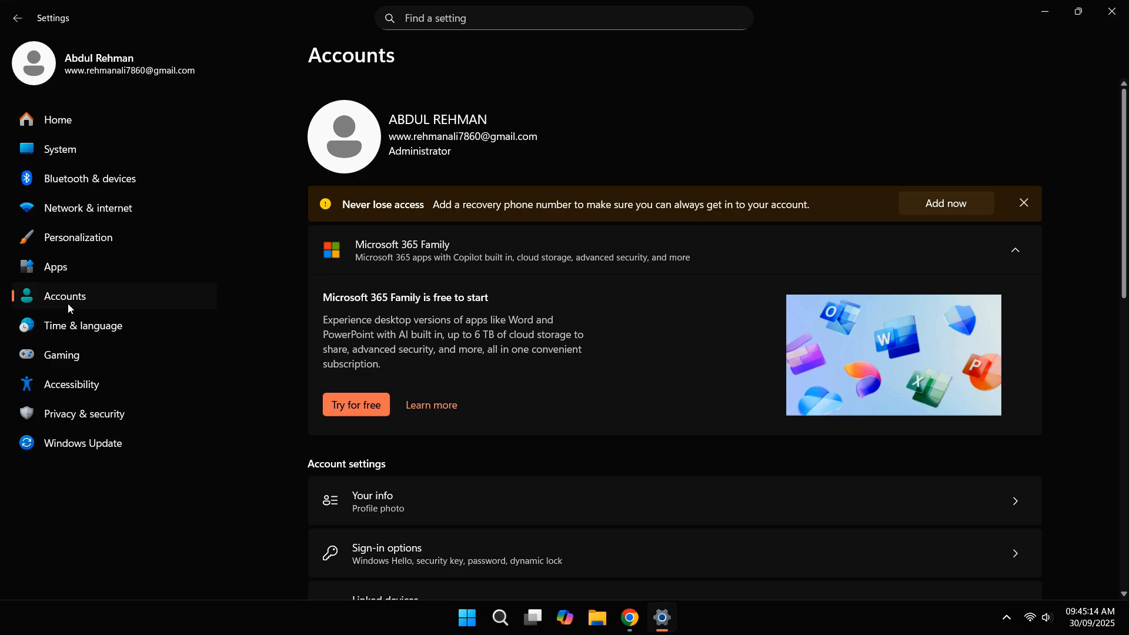
scroll(488, 360, down, 6)
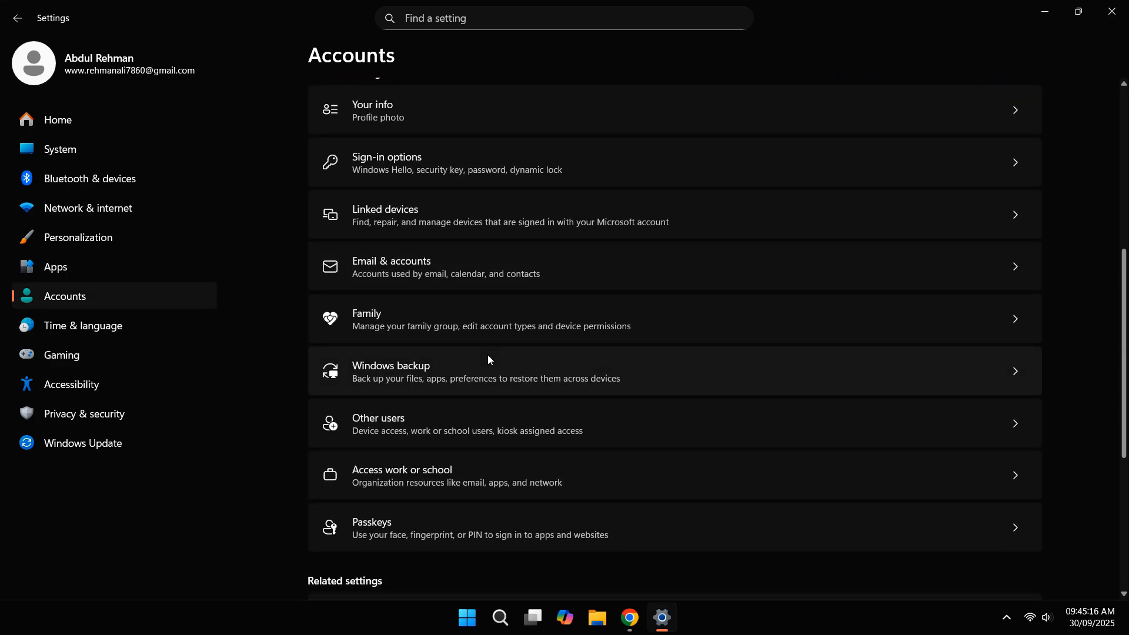
click(425, 419)
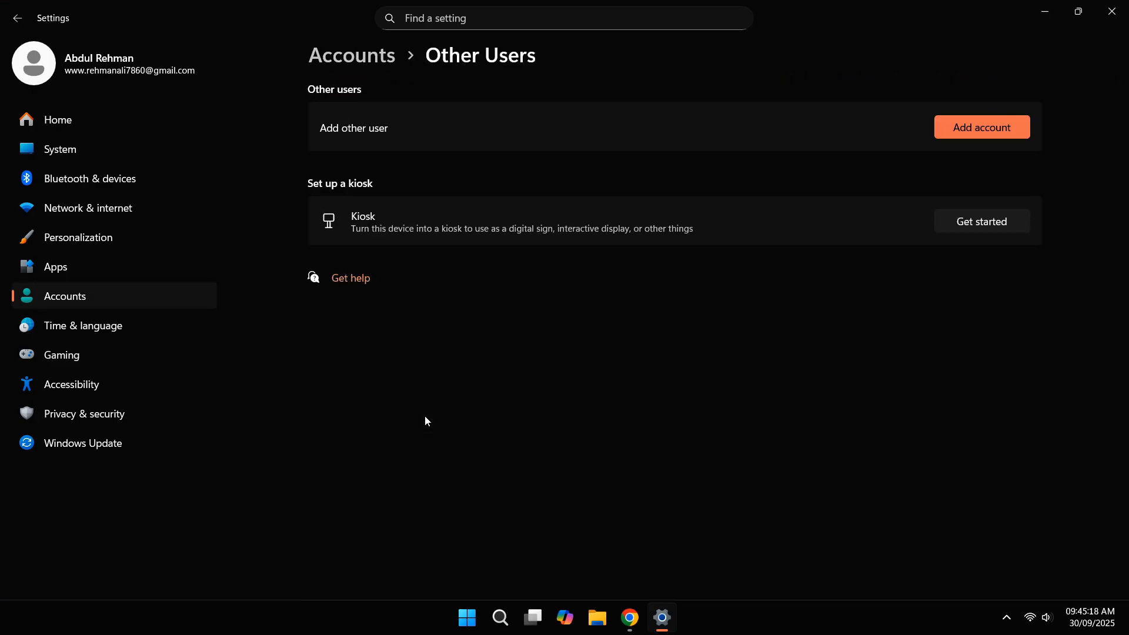
Step: Add an account, skip the person's sign-in information, and choose to add a user without a Microsoft account
click(974, 135)
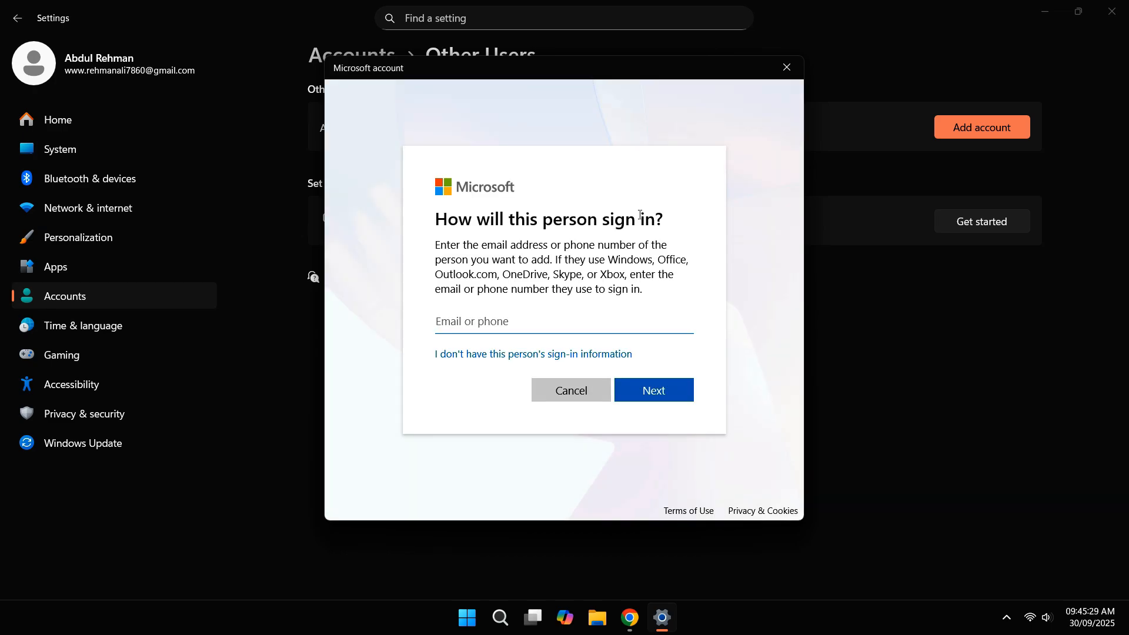
click(505, 355)
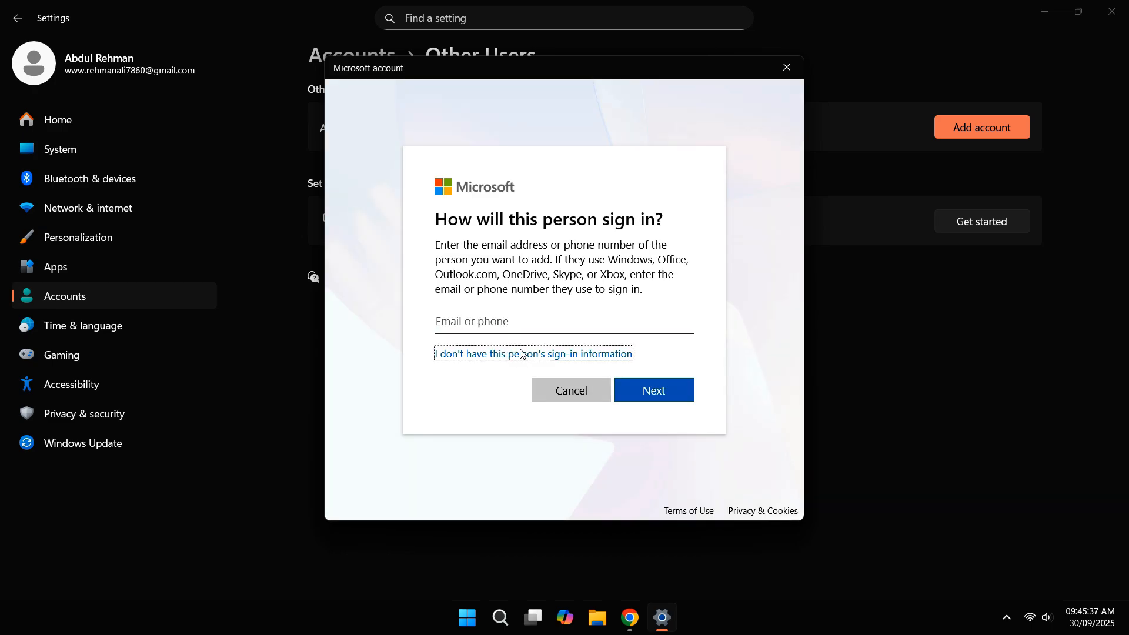
click(516, 355)
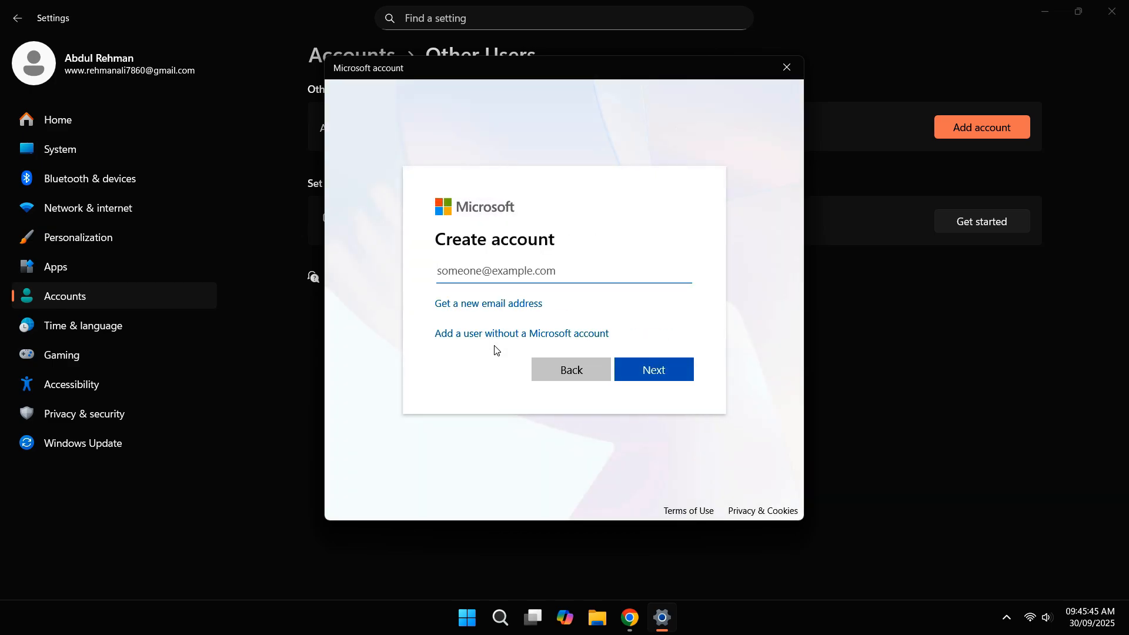
click(494, 334)
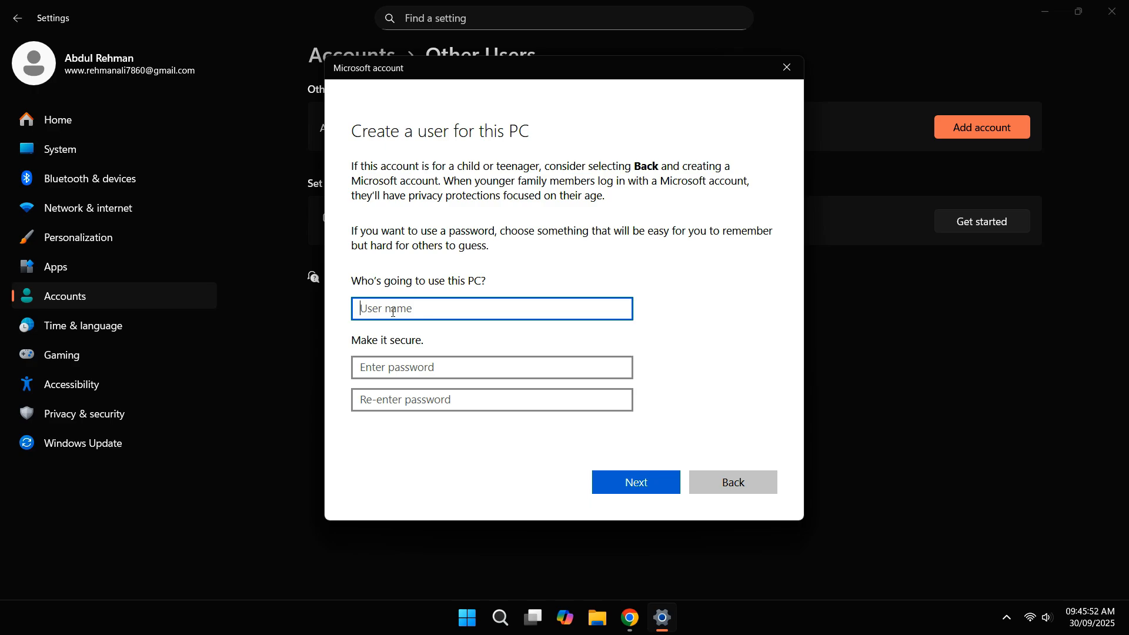
Step: Enter user name ftpuser and type the account password
text(ftpuser)
click(409, 368)
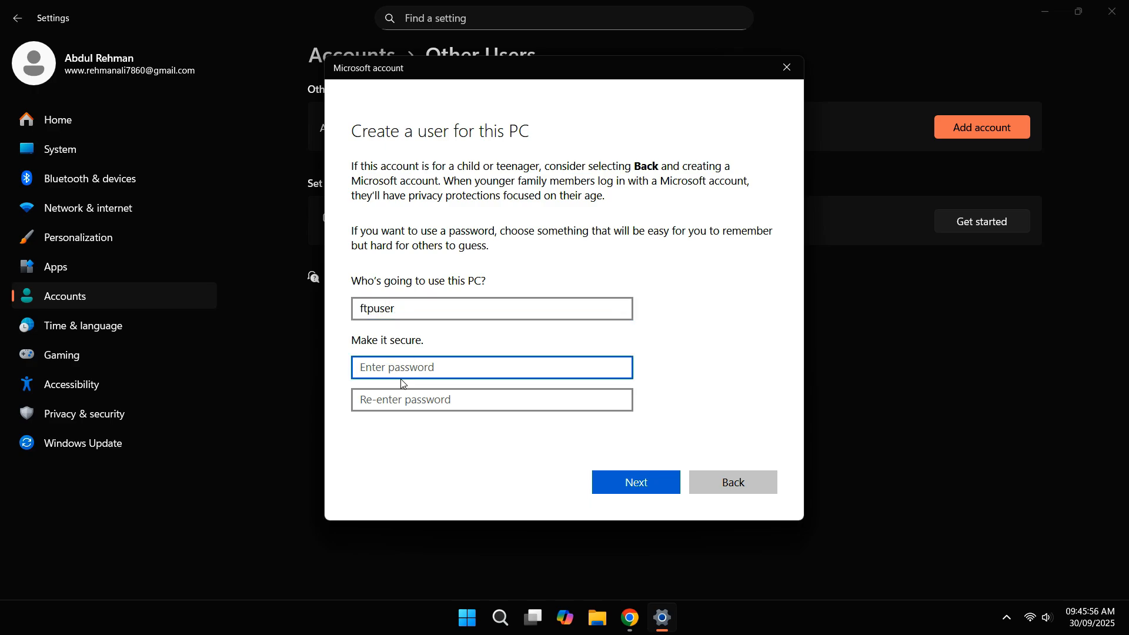
text(•)
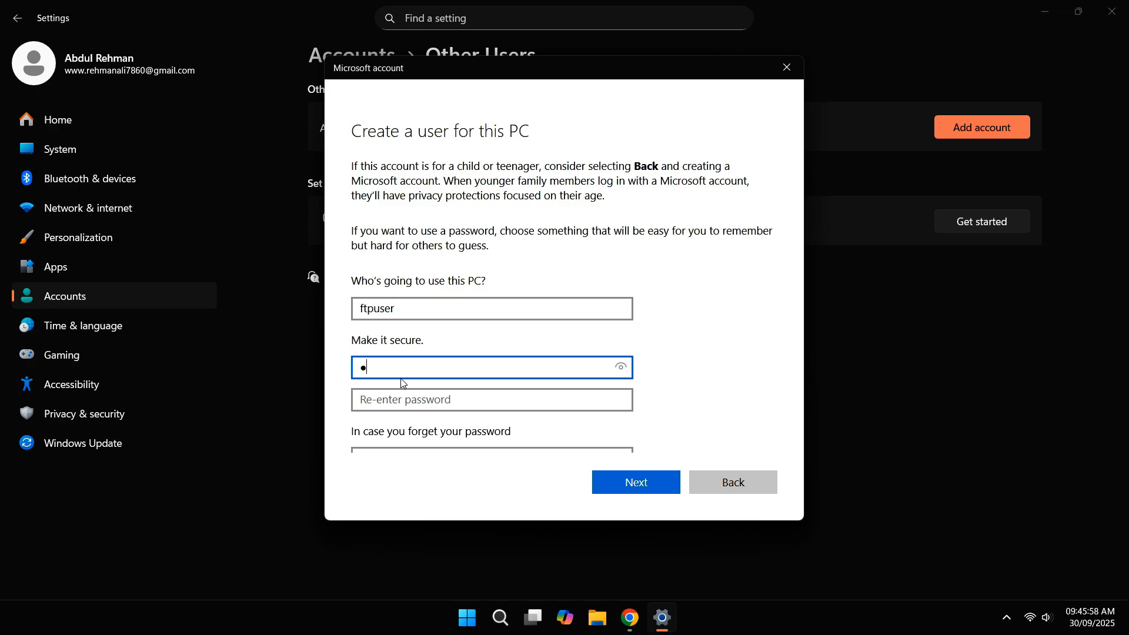
text(••)
key(BackSpace)
key(BackSpace)
key(BackSpace)
text(•••)
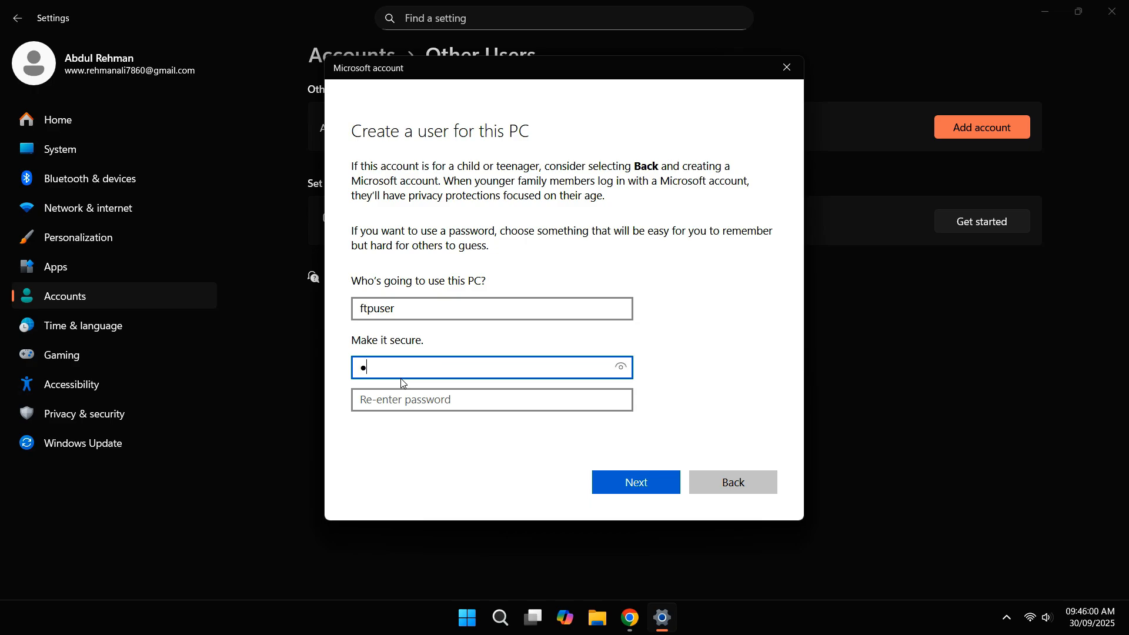
text(••••••••••••••)
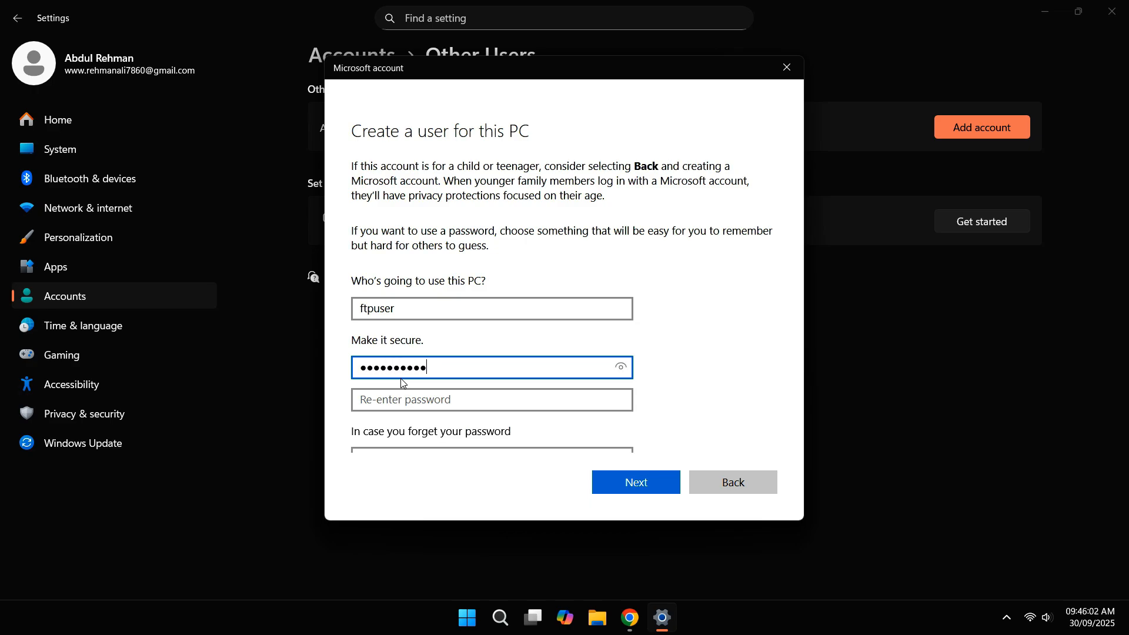
click(428, 399)
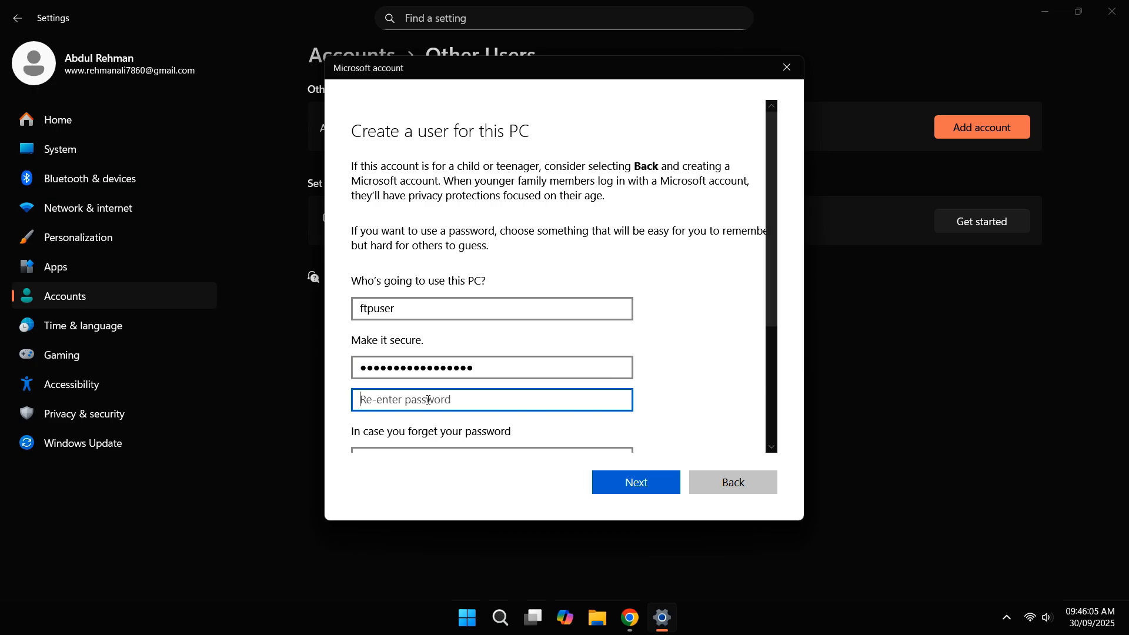
text(•••••••••••••••••)
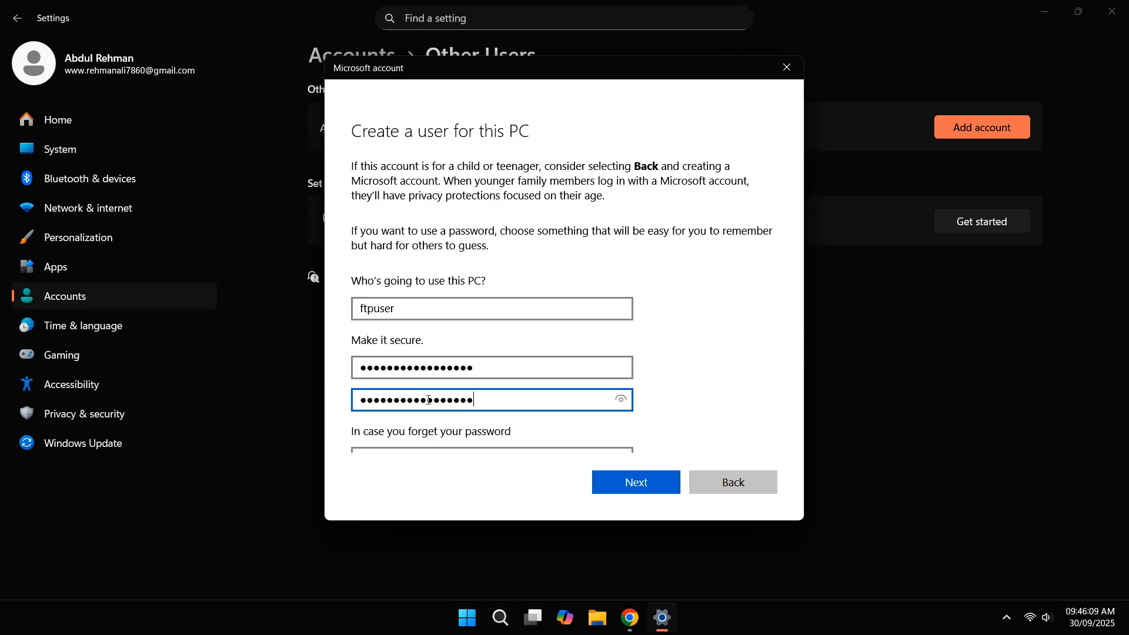
scroll(418, 282, down, 3)
Step: Choose the birth-city and childhood-nickname security questions and enter their answers
click(414, 274)
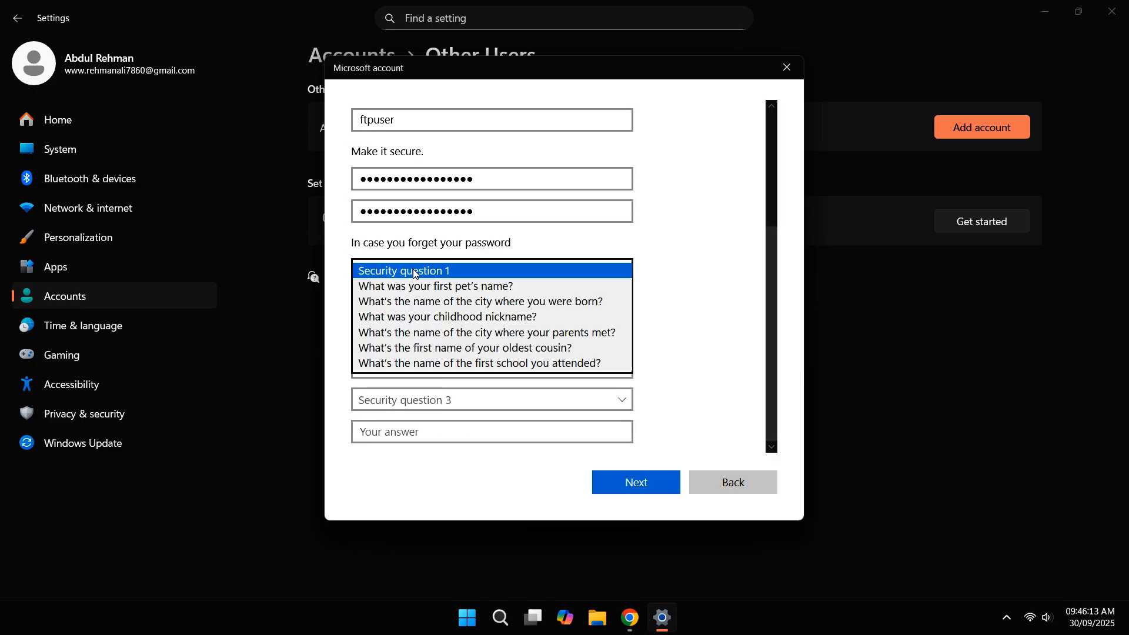
click(428, 301)
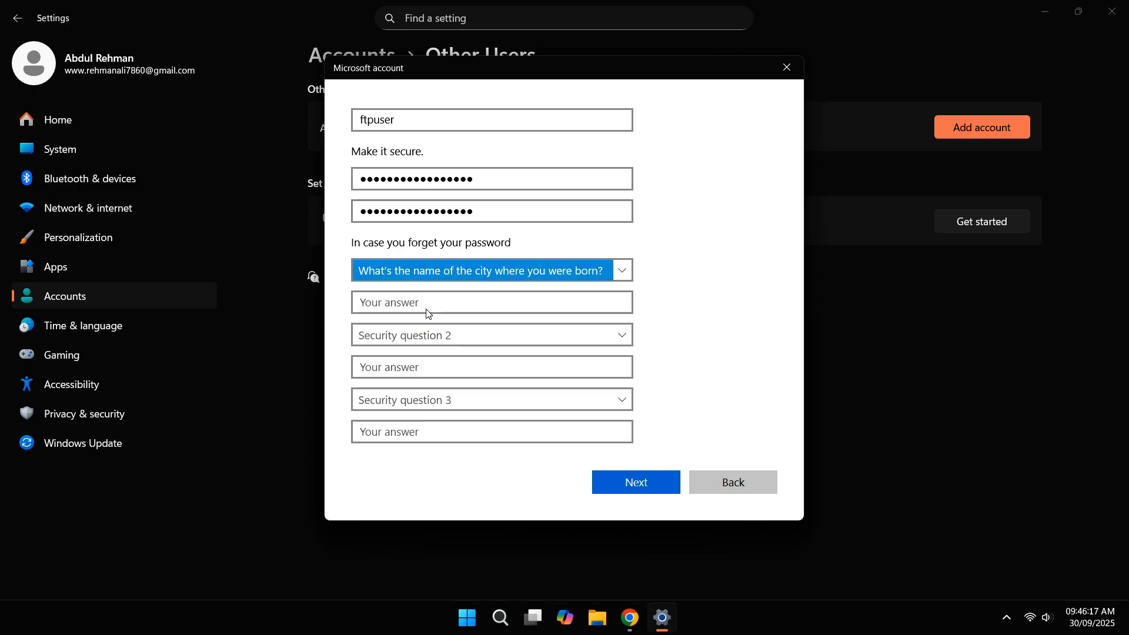
click(427, 304)
click(435, 335)
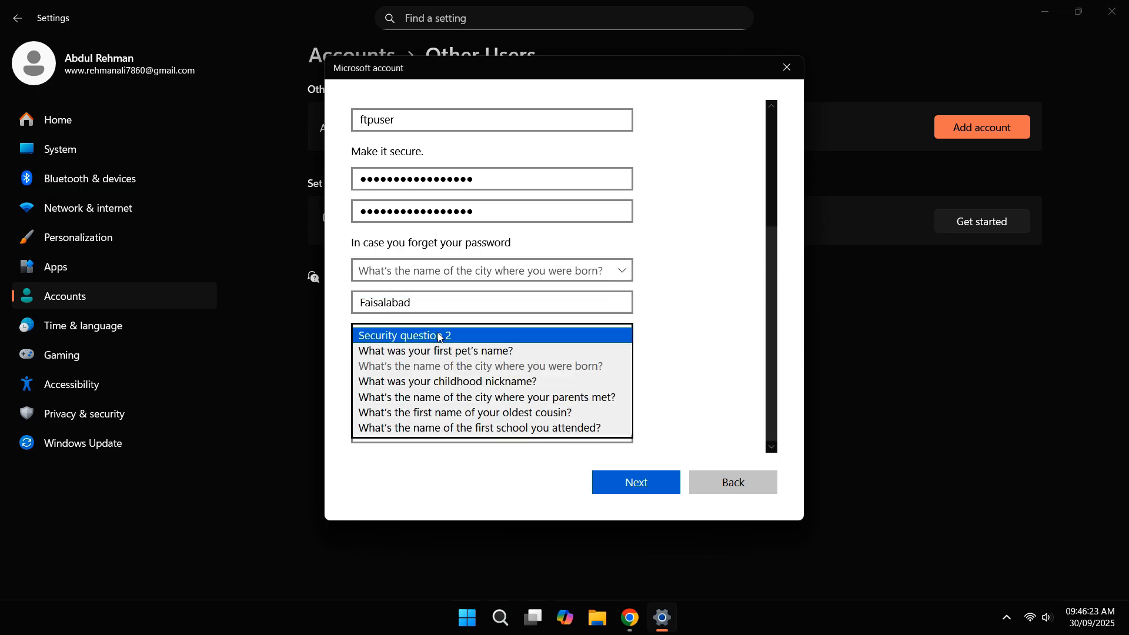
click(444, 369)
click(445, 370)
Step: Choose the first-school security question, enter its answer, and create the ftpuser account
click(447, 400)
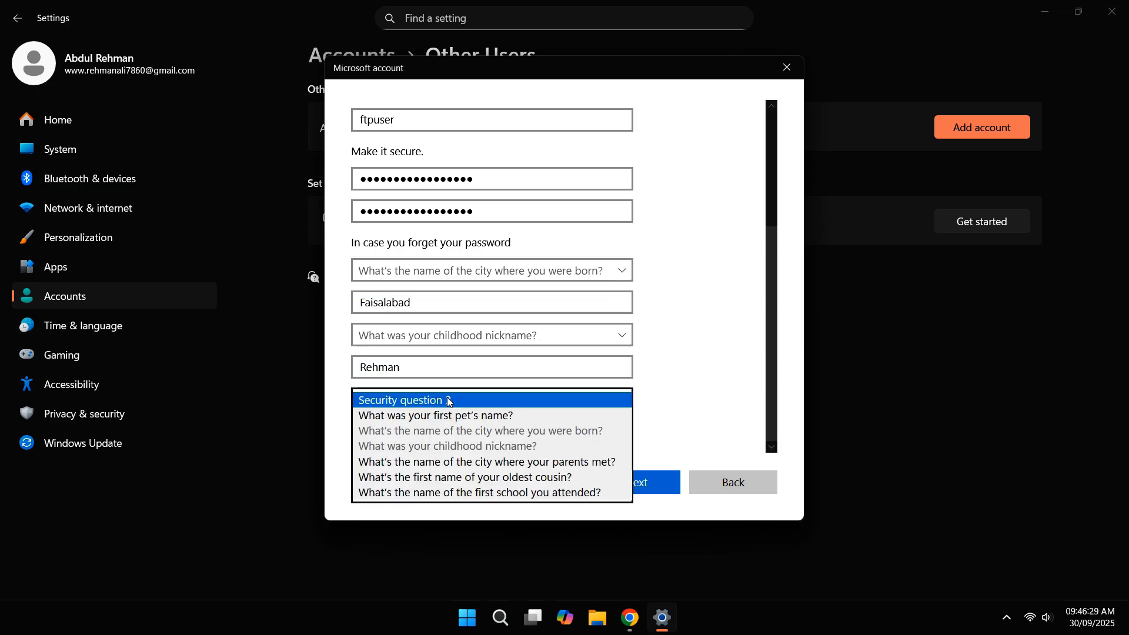
click(447, 492)
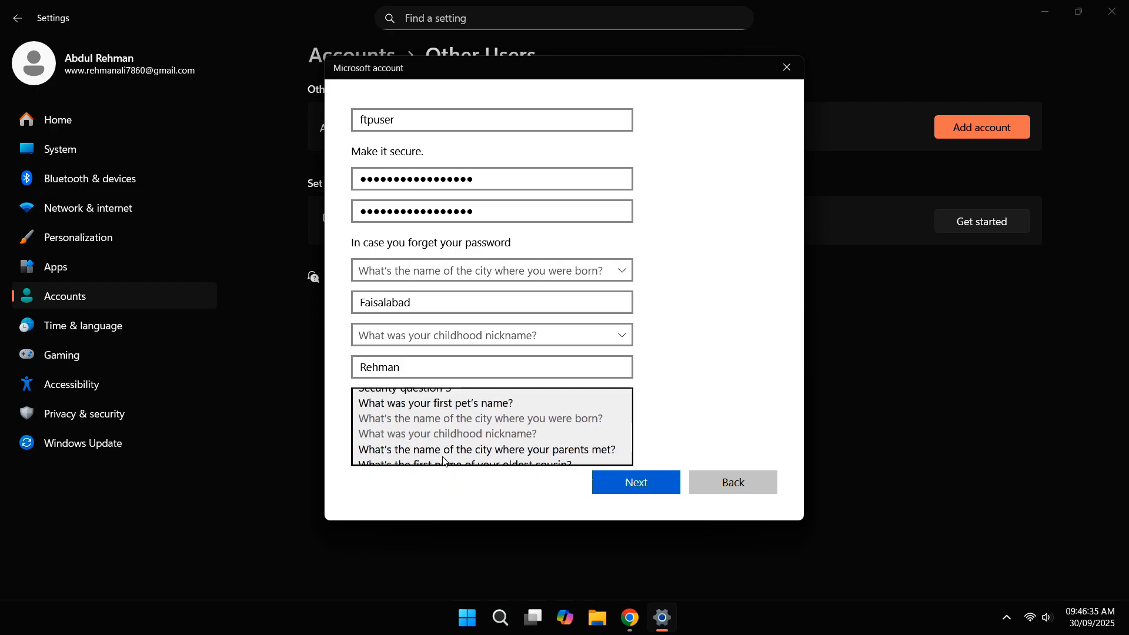
click(431, 432)
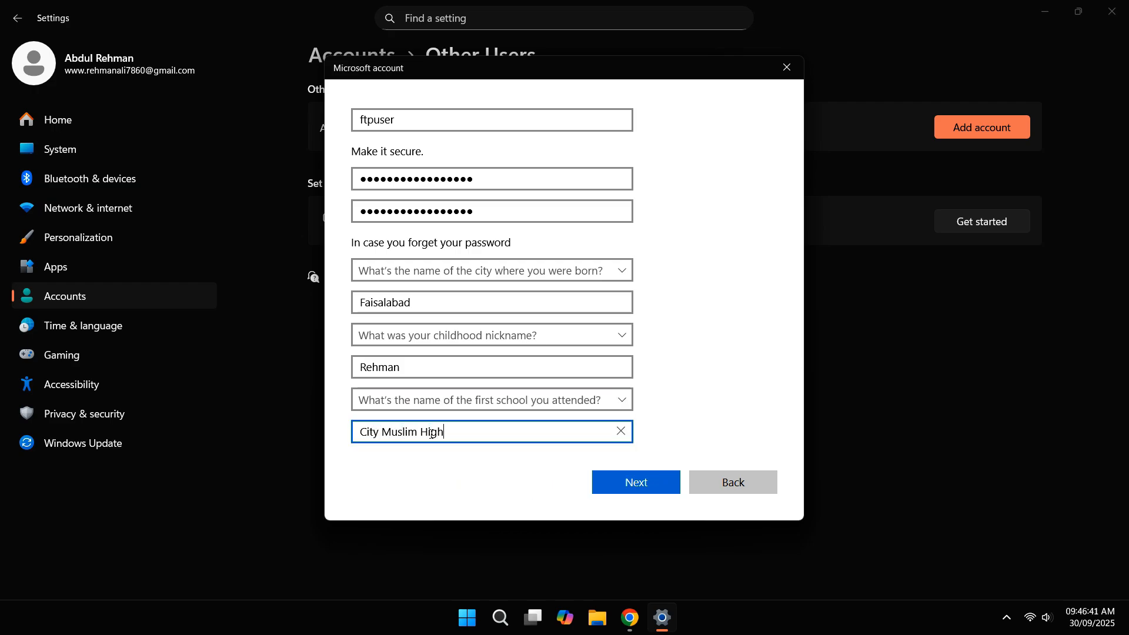
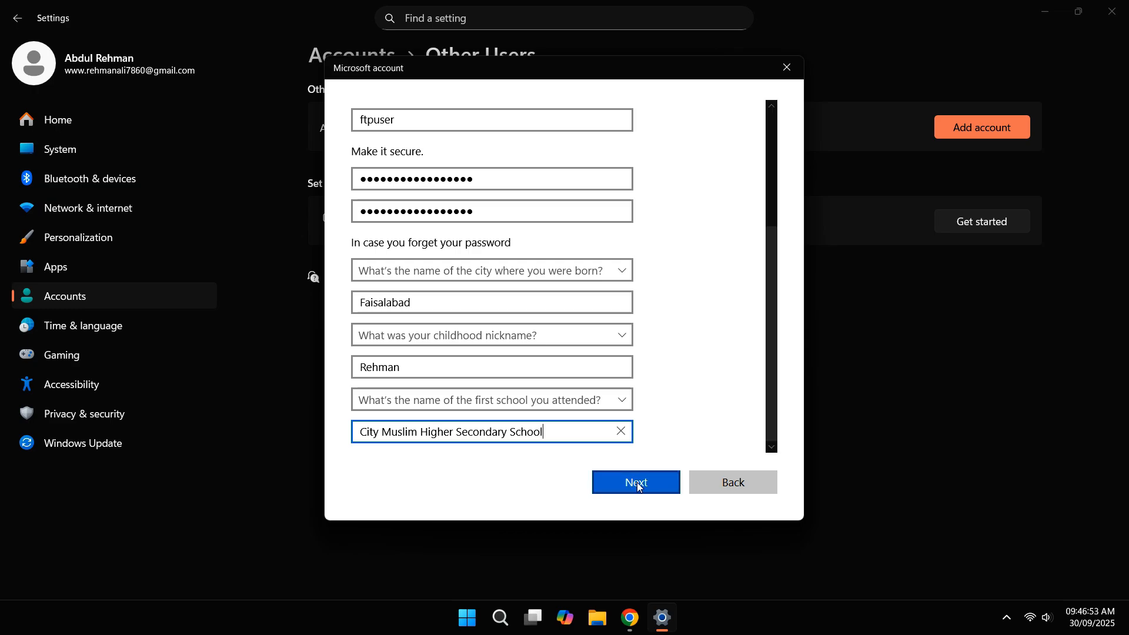
click(637, 482)
click(458, 192)
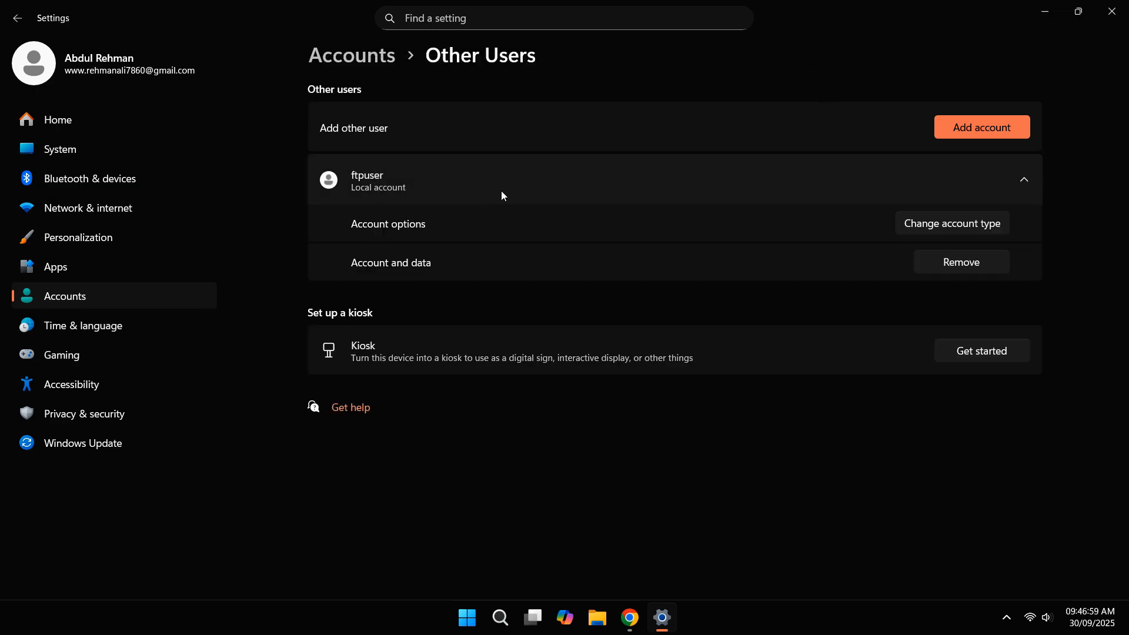
Step: Close Settings and open the Security tab of Downloads\Shared Folder's properties
click(1111, 11)
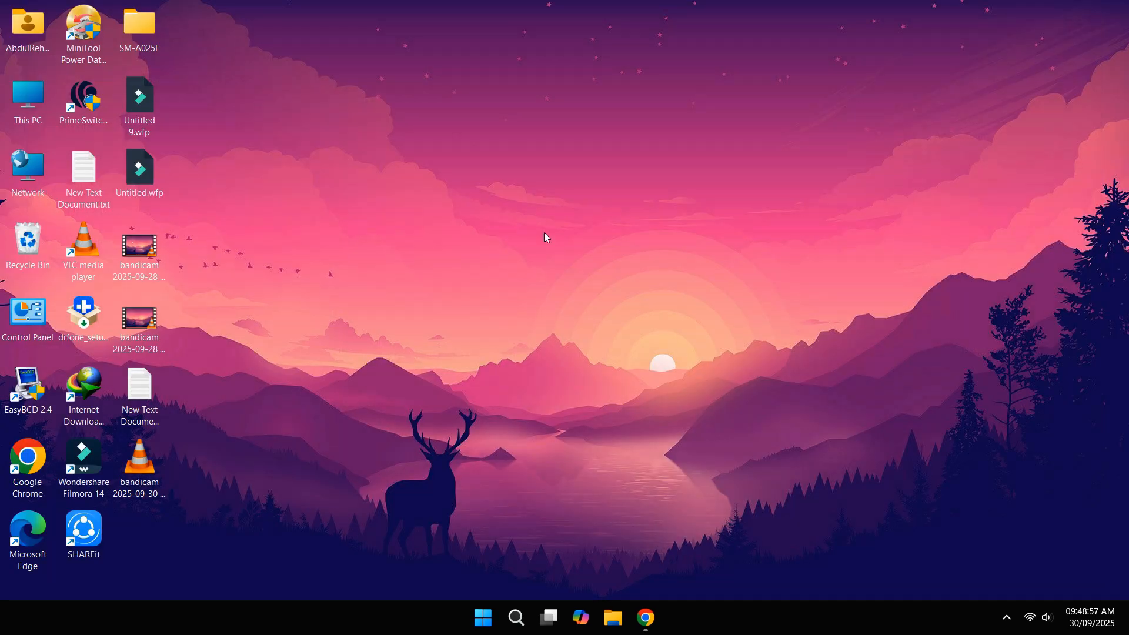
double_click(27, 124)
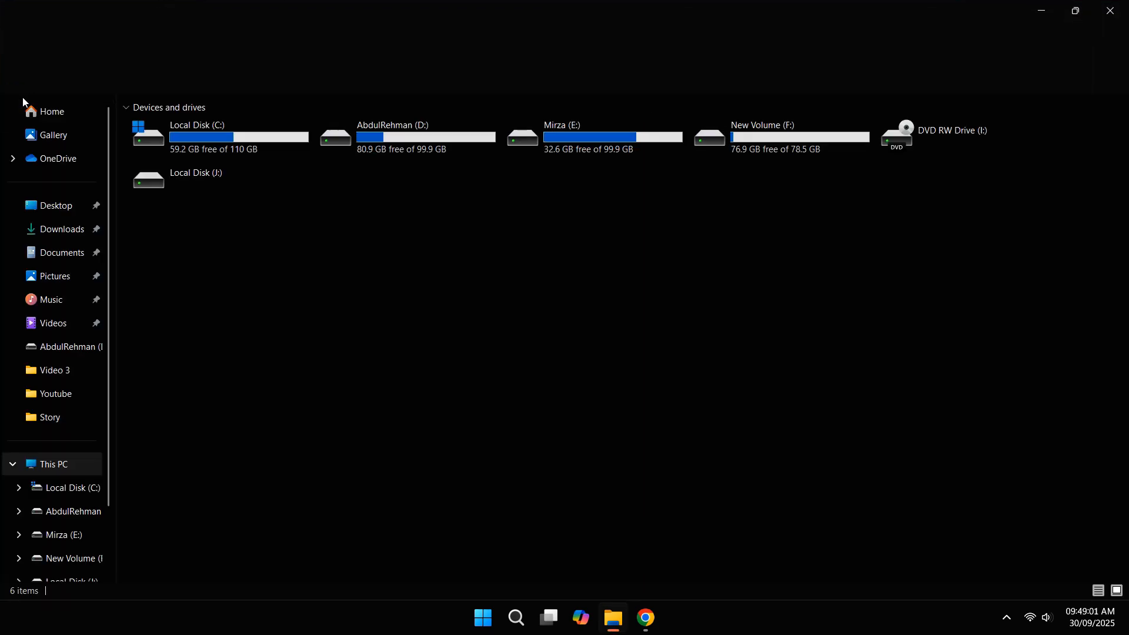
click(59, 229)
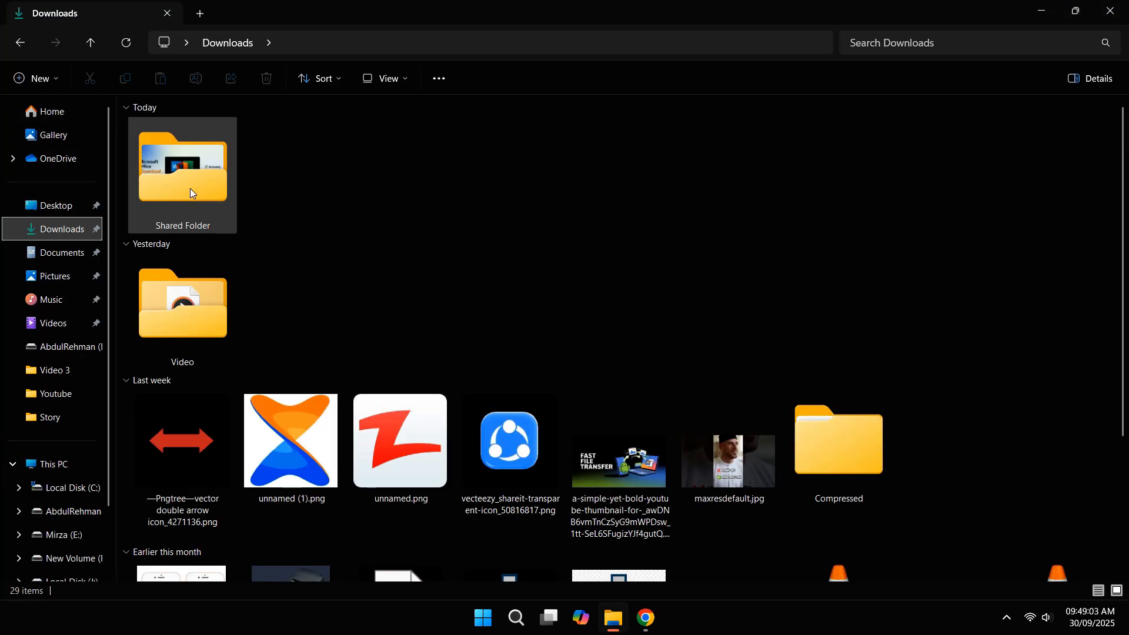
click(191, 194)
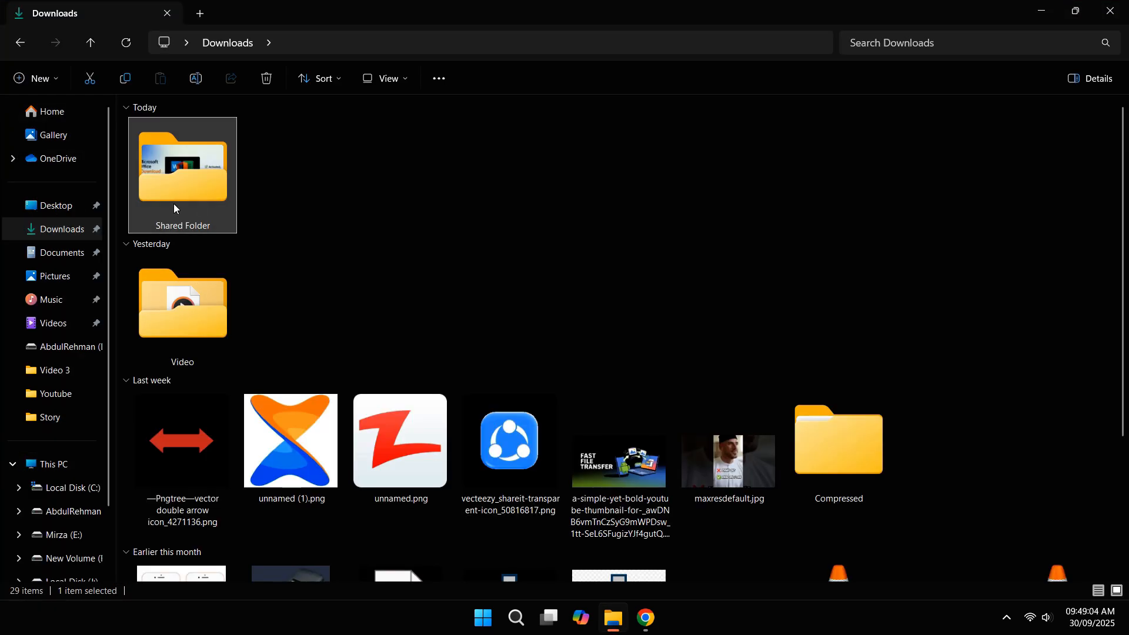
right_click(194, 172)
click(257, 396)
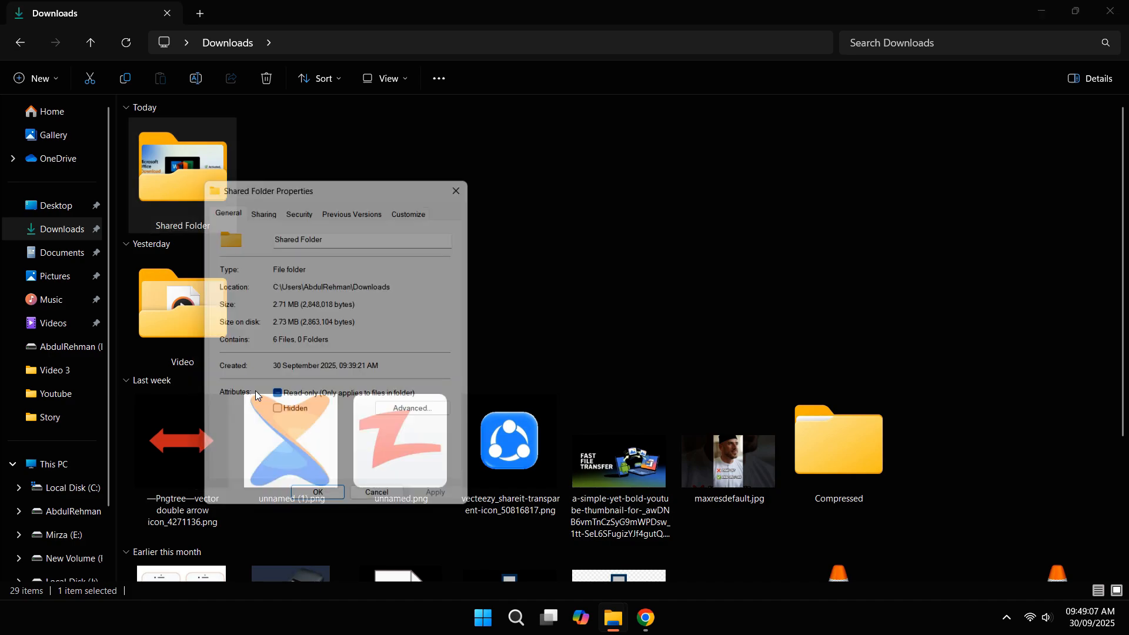
click(295, 211)
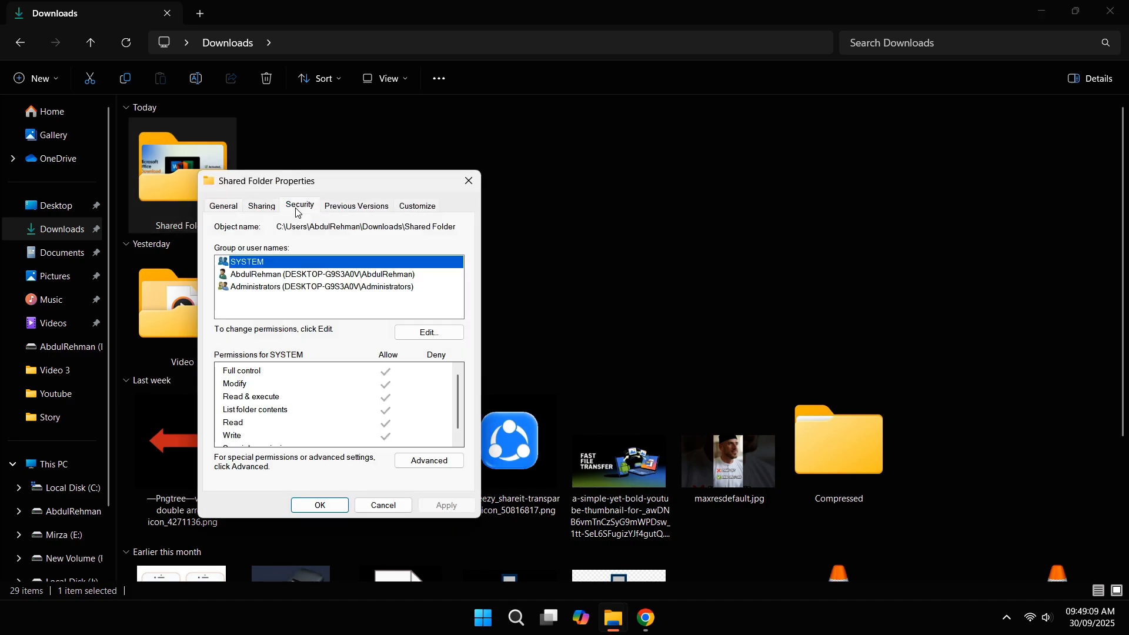
Step: Add the ftpuser account to the folder's permissions after checking the name
click(407, 340)
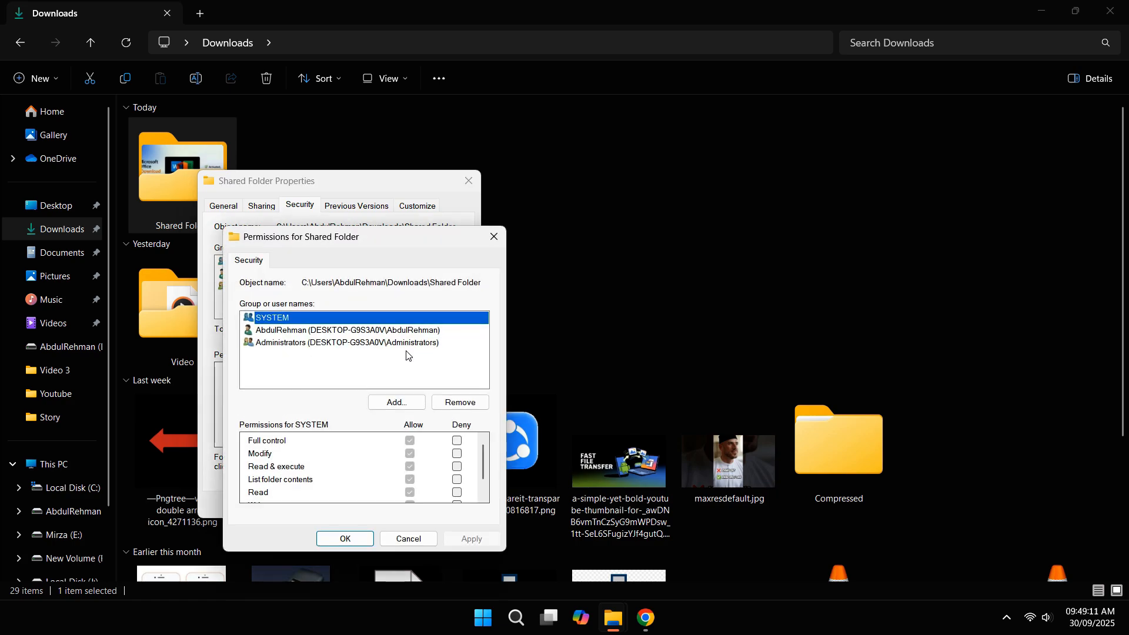
click(391, 404)
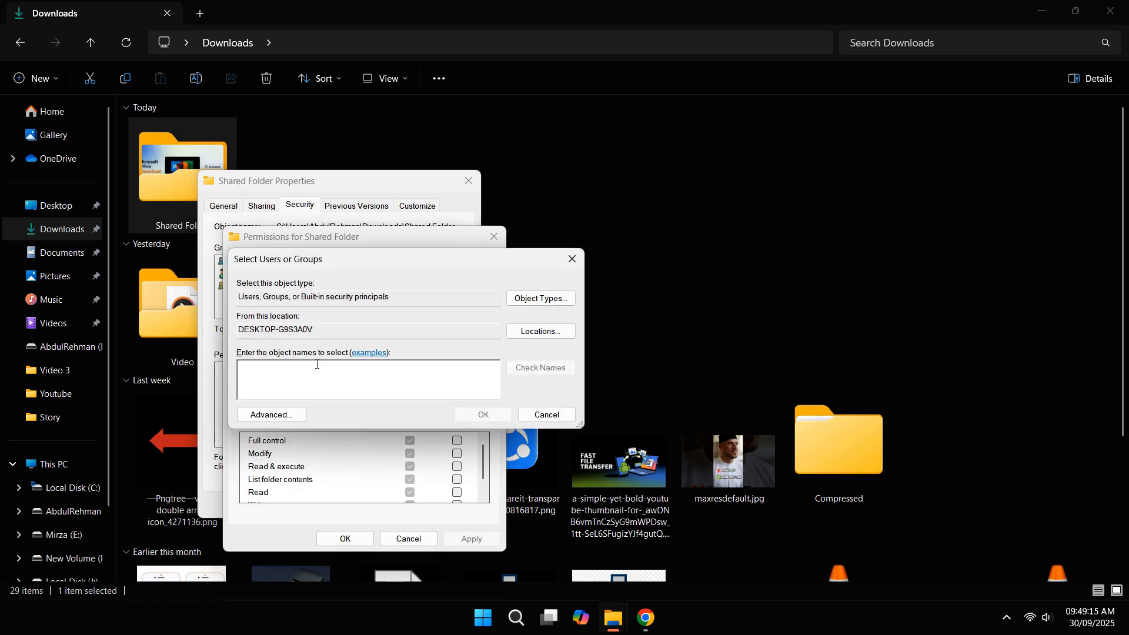
text(ftpuse)
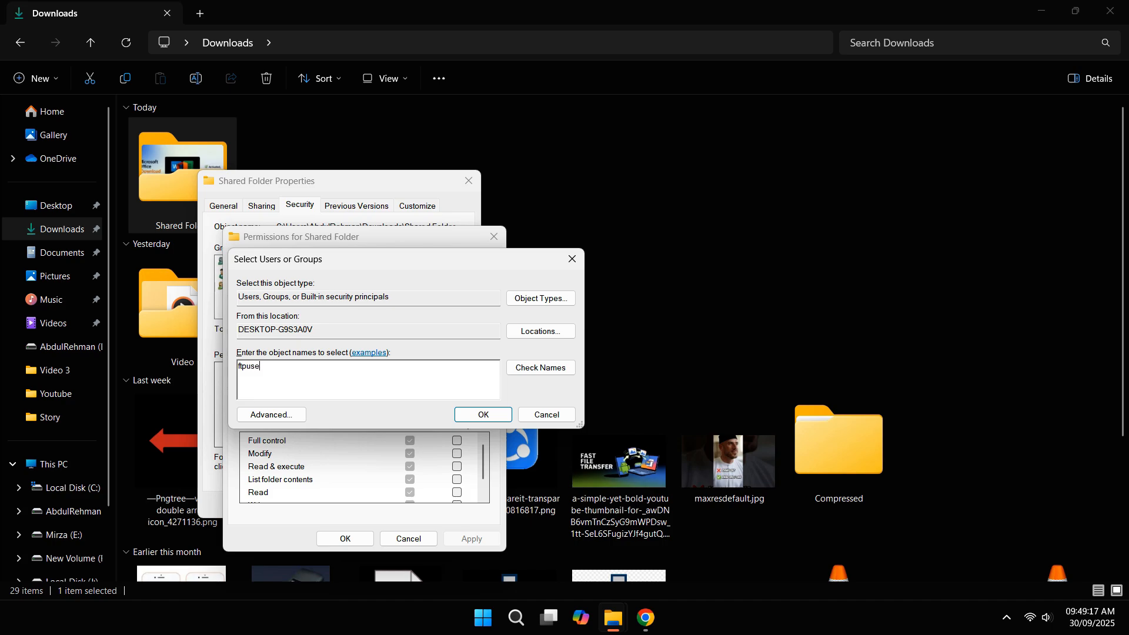
text(r)
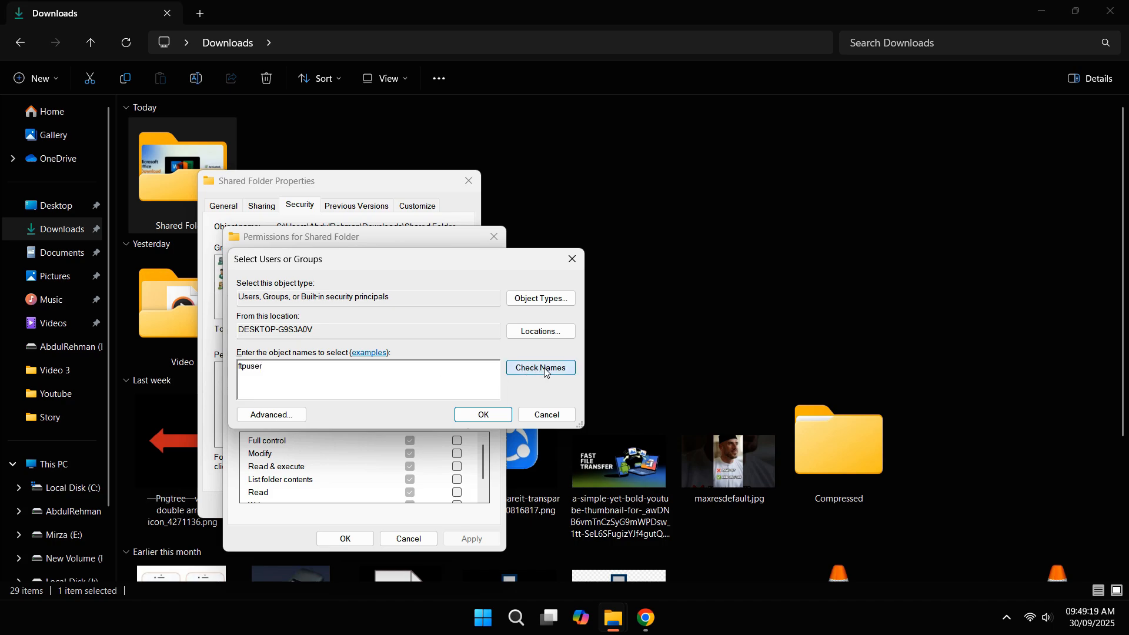
click(541, 368)
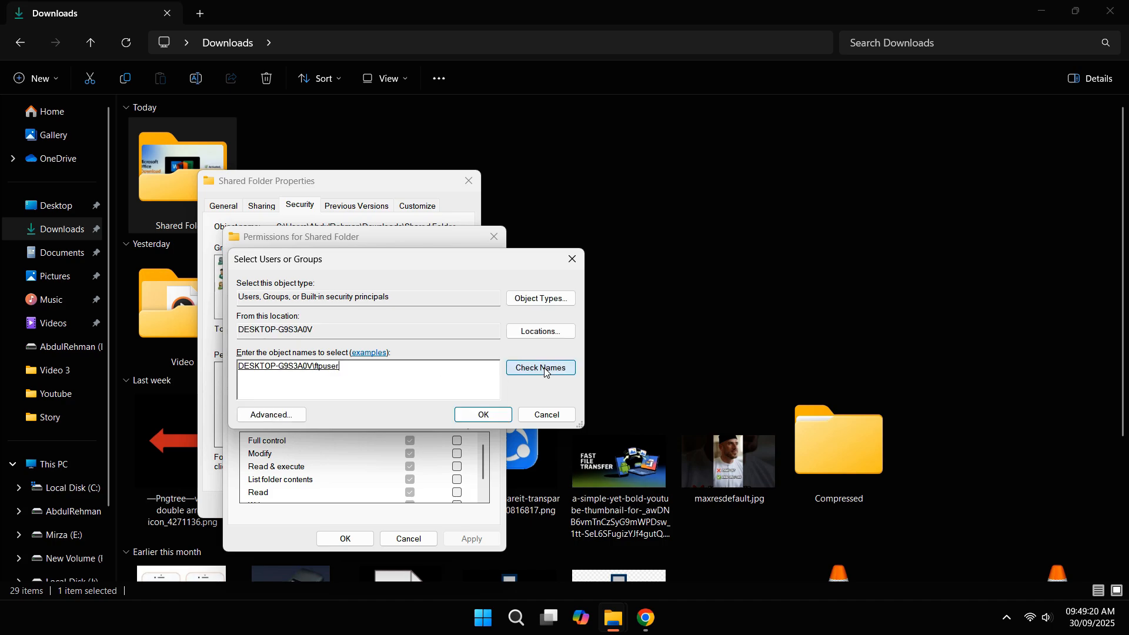
click(479, 415)
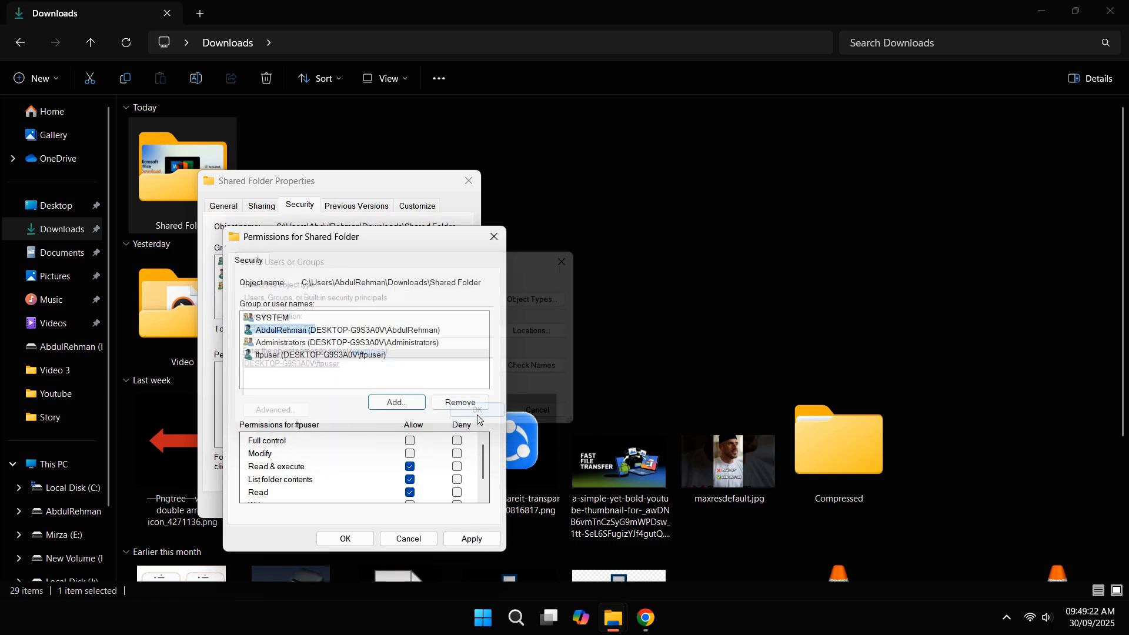
Step: Grant ftpuser Full control, apply and confirm the permissions, and close File Explorer
click(346, 356)
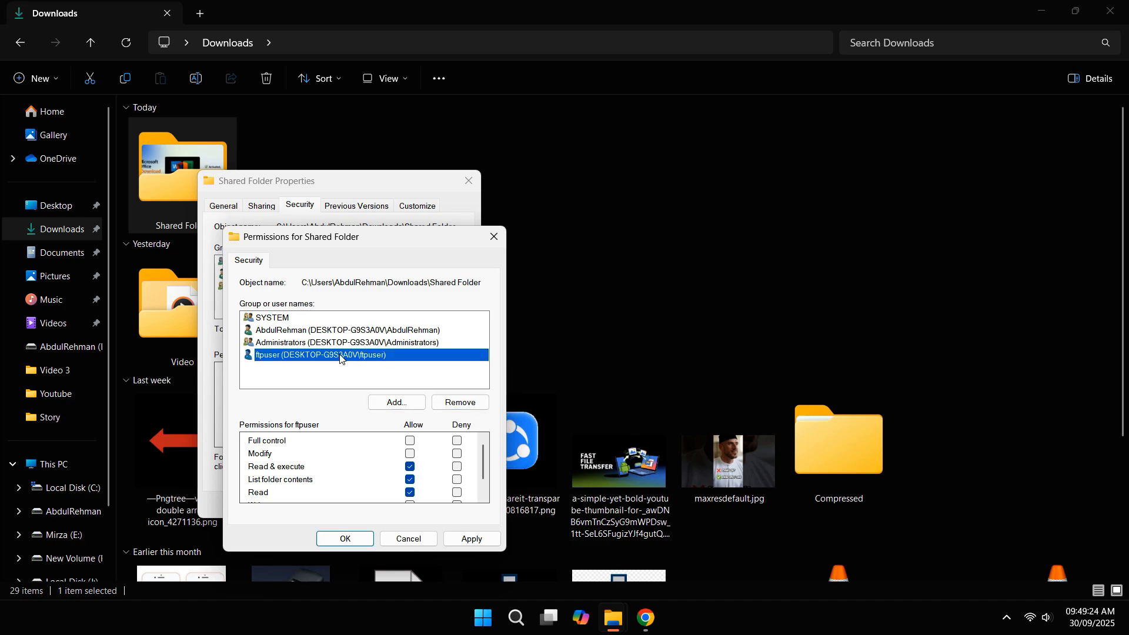
click(410, 441)
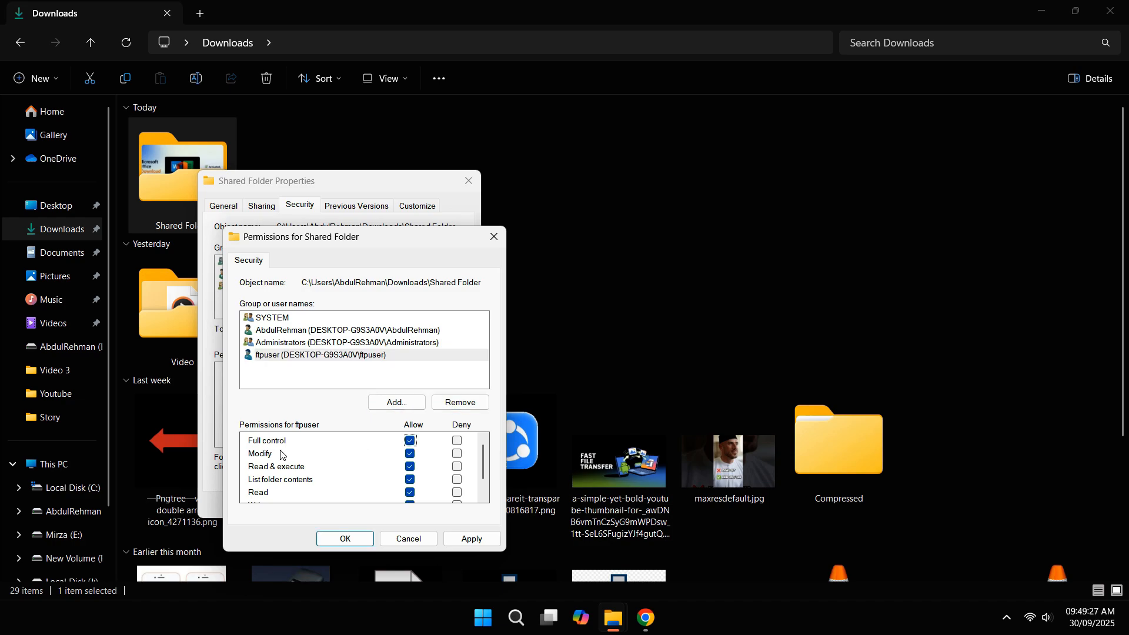
scroll(282, 455, down, 1)
scroll(272, 497, up, 1)
scroll(268, 467, down, 1)
scroll(277, 467, up, 1)
click(472, 539)
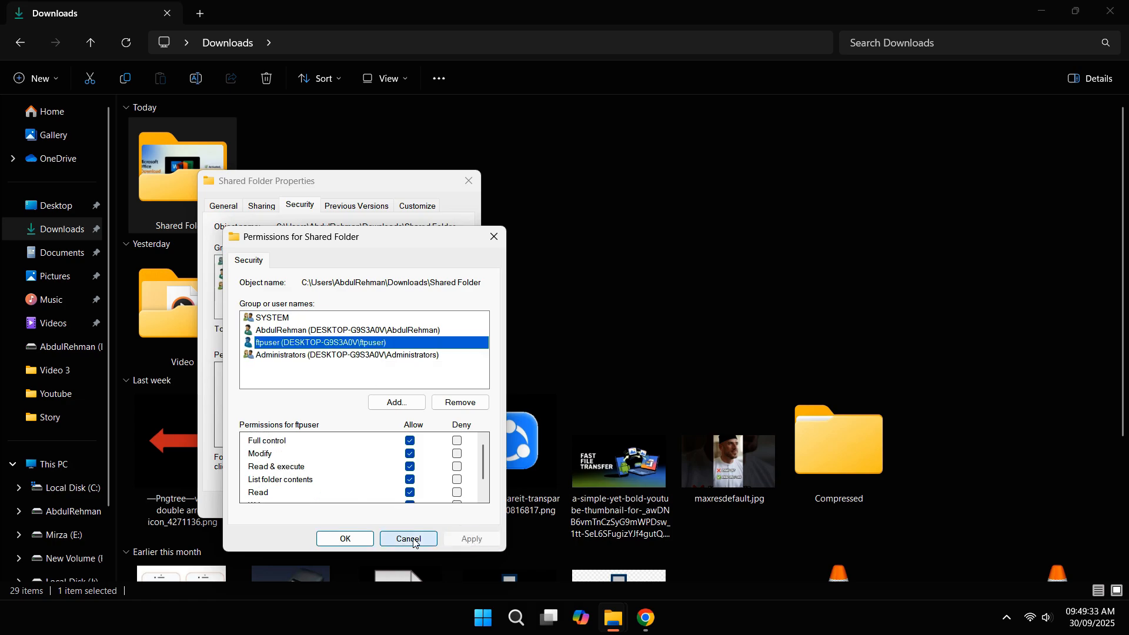
click(347, 539)
click(322, 504)
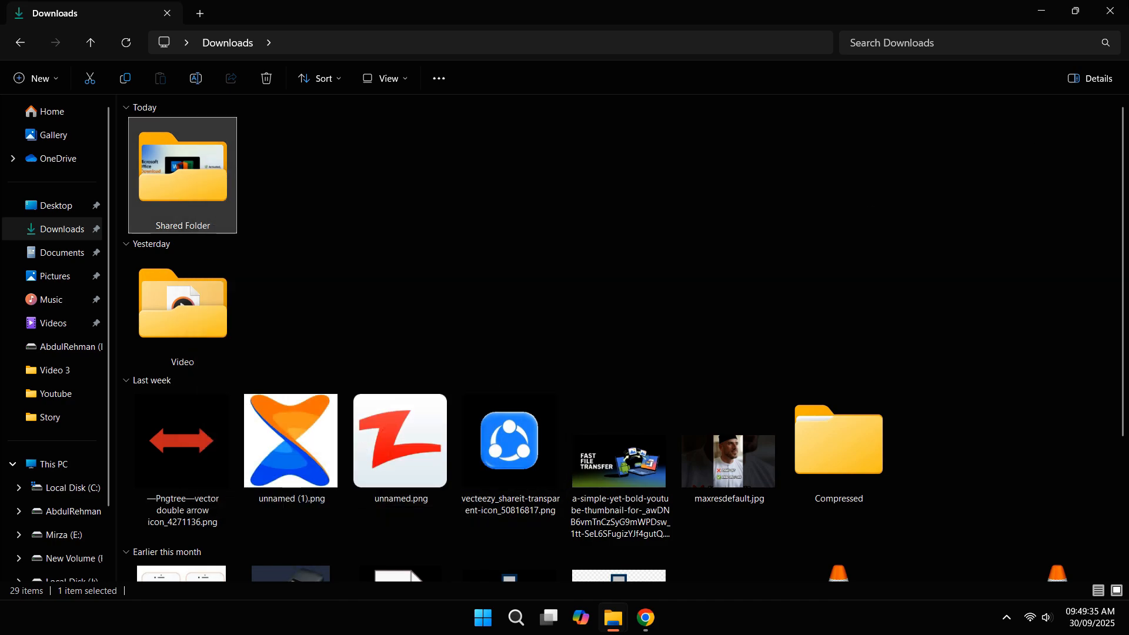
click(1110, 10)
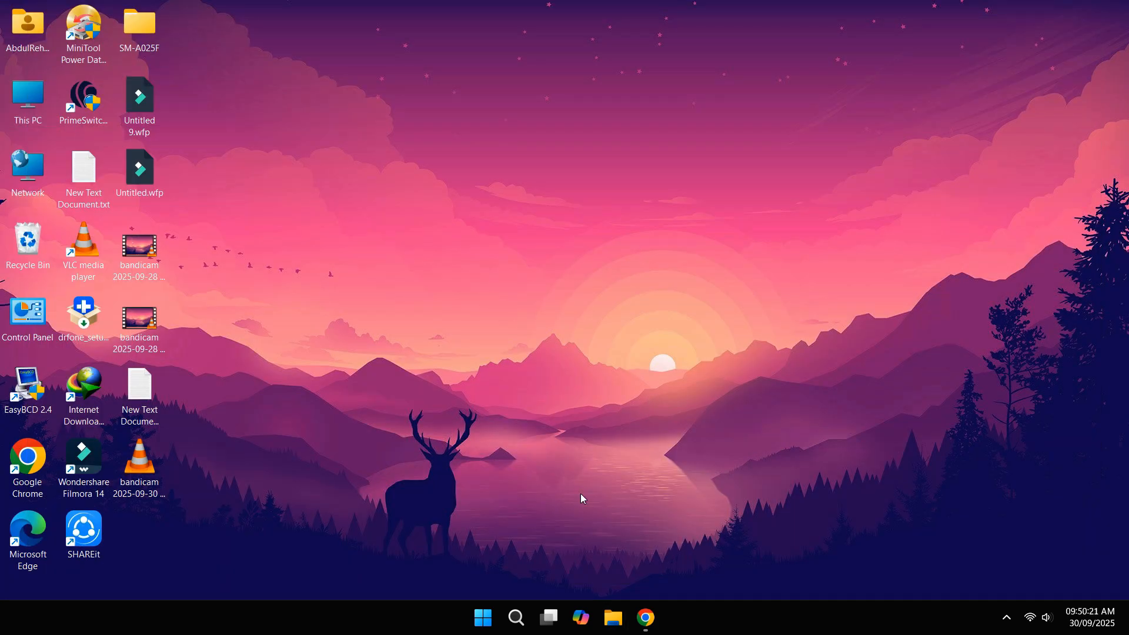
Step: Open Windows Defender Firewall's allowed apps list and unlock it for editing
click(516, 618)
text(wi)
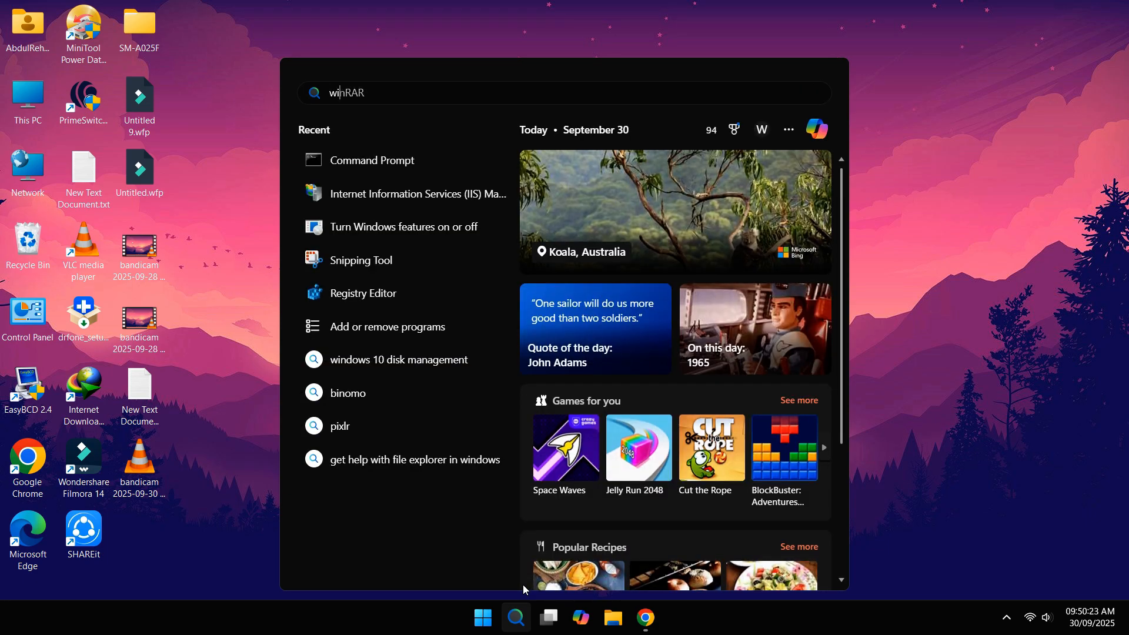
text(ndows defen)
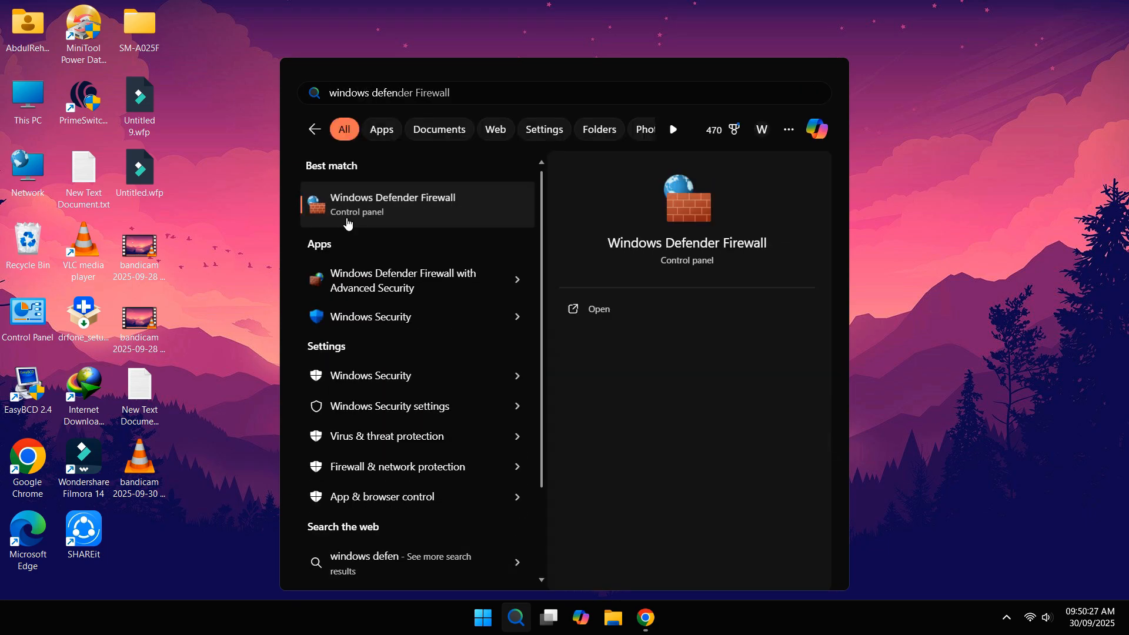
click(371, 221)
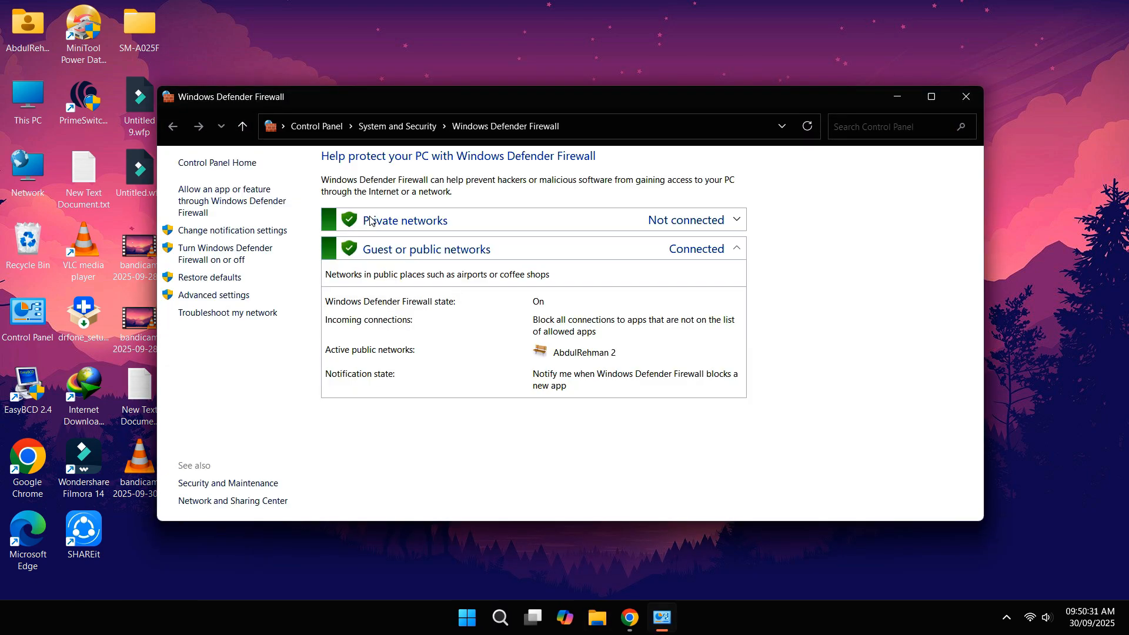
click(219, 194)
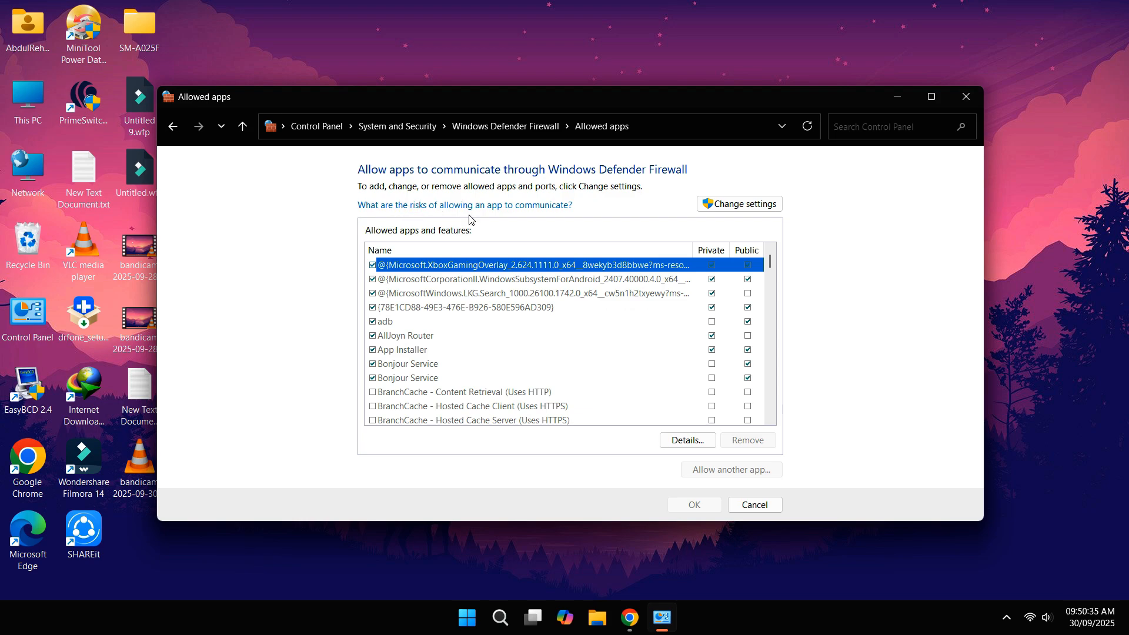
click(717, 206)
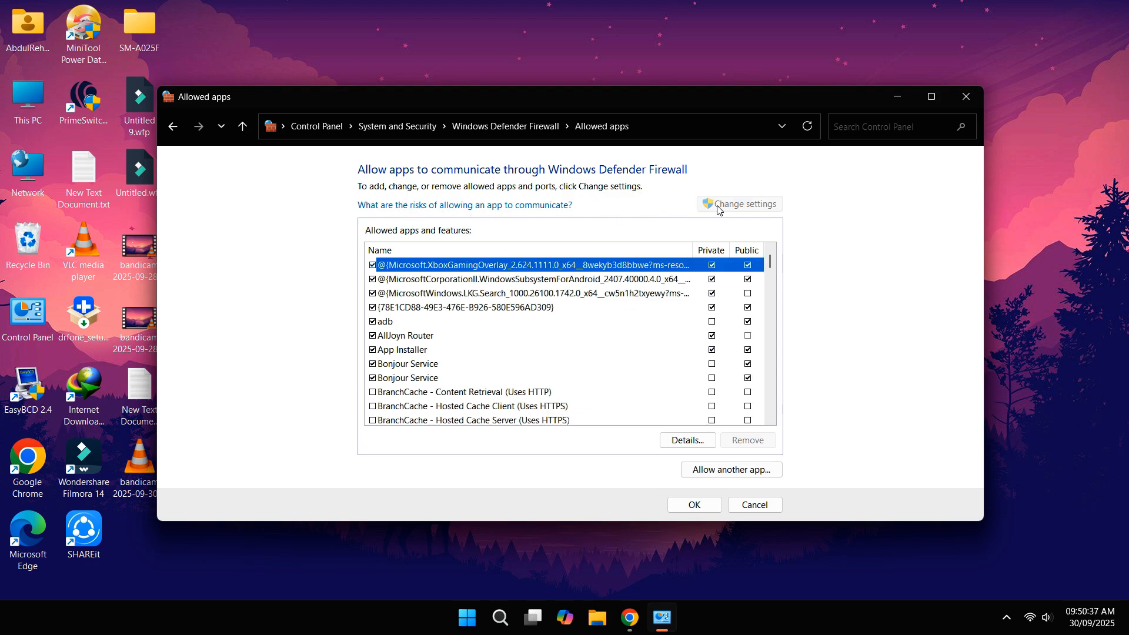
Step: Allow FTP Server through the firewall on both private and public networks and save
scroll(618, 347, down, 5)
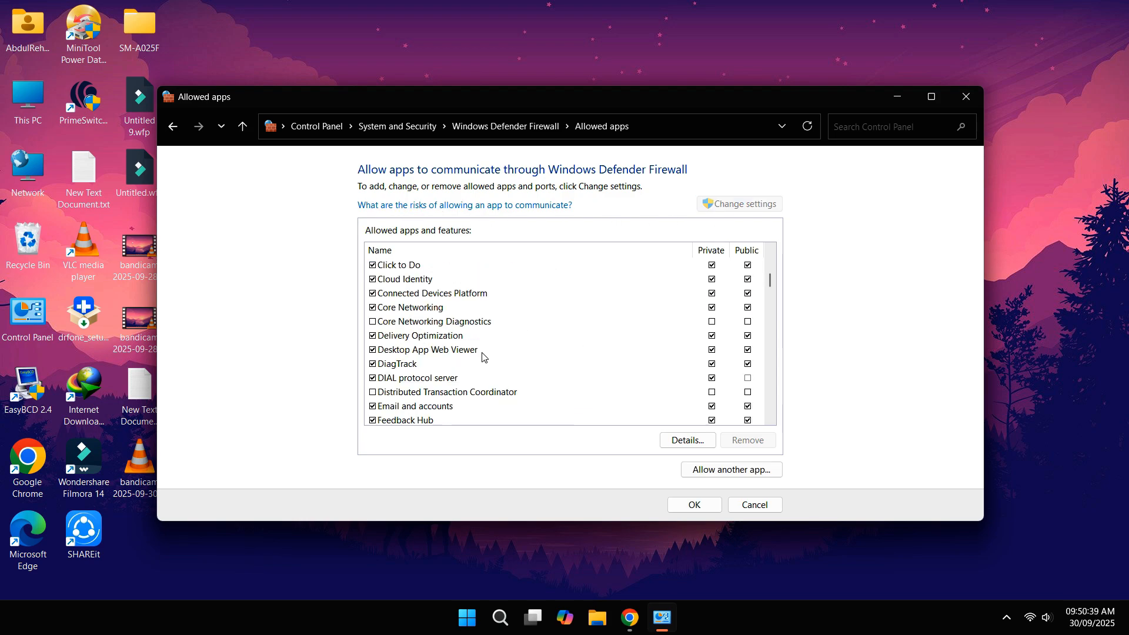
scroll(482, 357, down, 1)
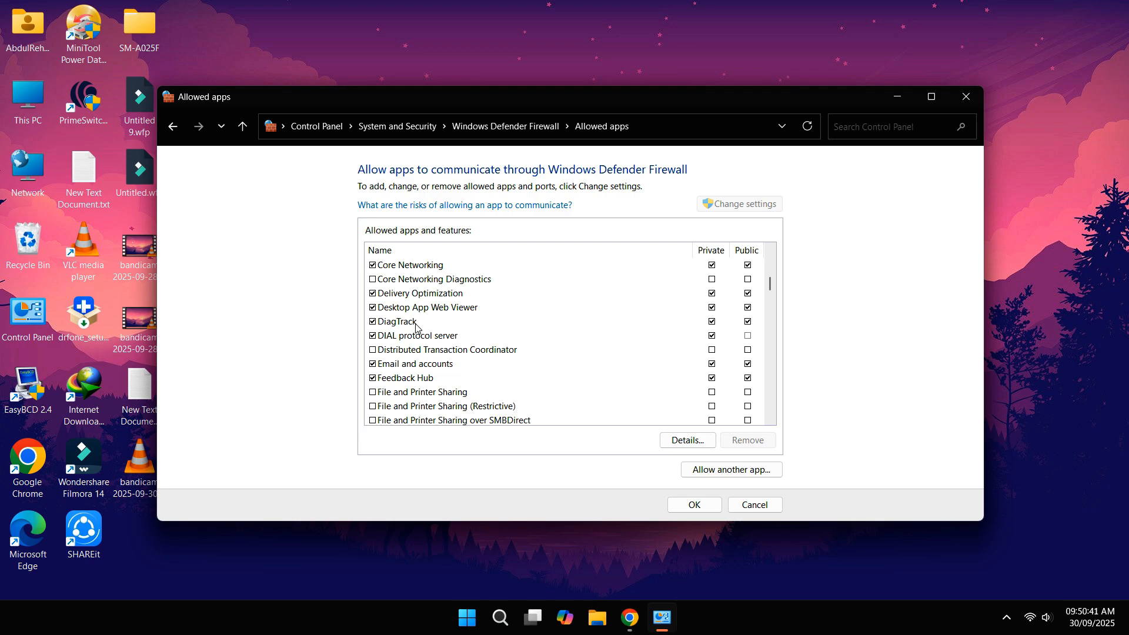
scroll(415, 325, down, 1)
click(391, 397)
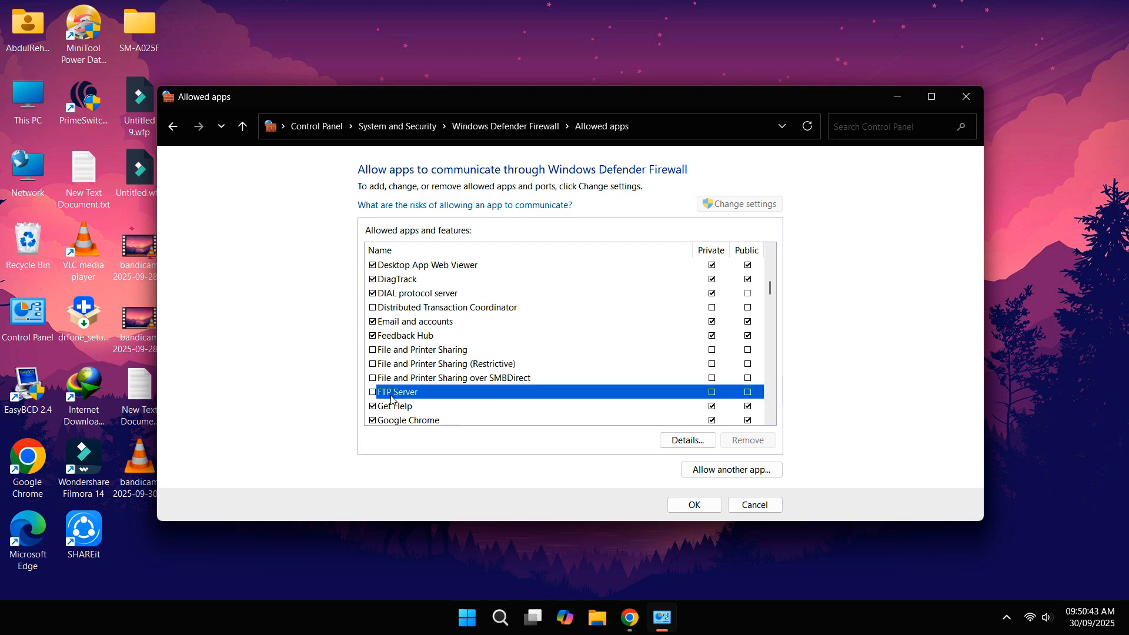
click(372, 392)
click(712, 392)
click(694, 507)
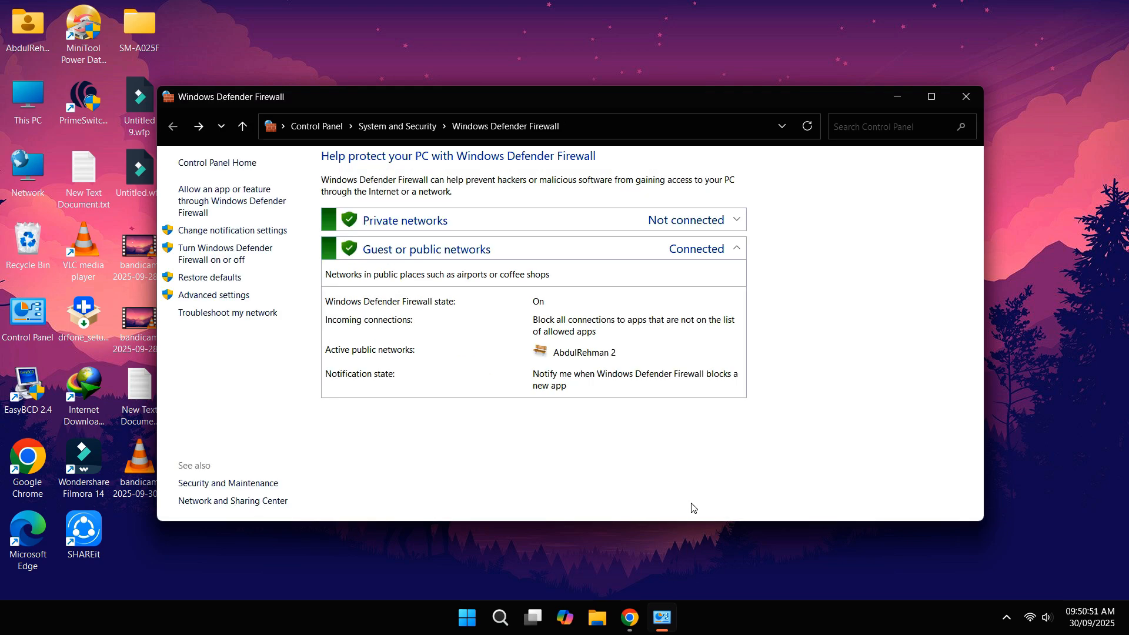
Step: Open the Tenda router admin page in Chrome and go to Port Forwarding in advanced settings
click(964, 98)
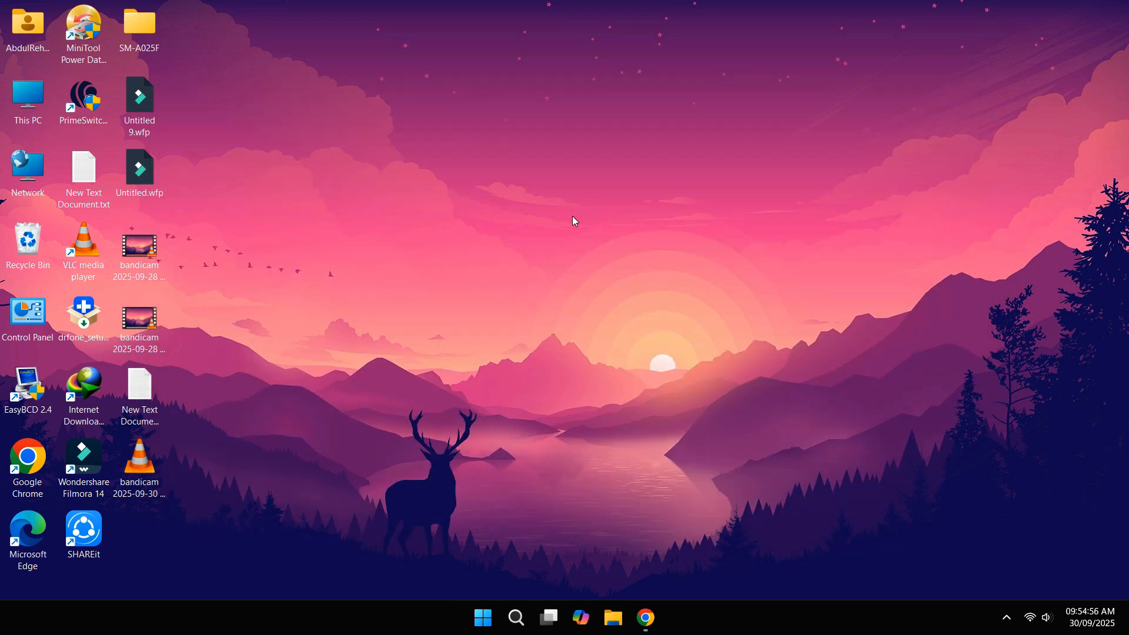
click(646, 617)
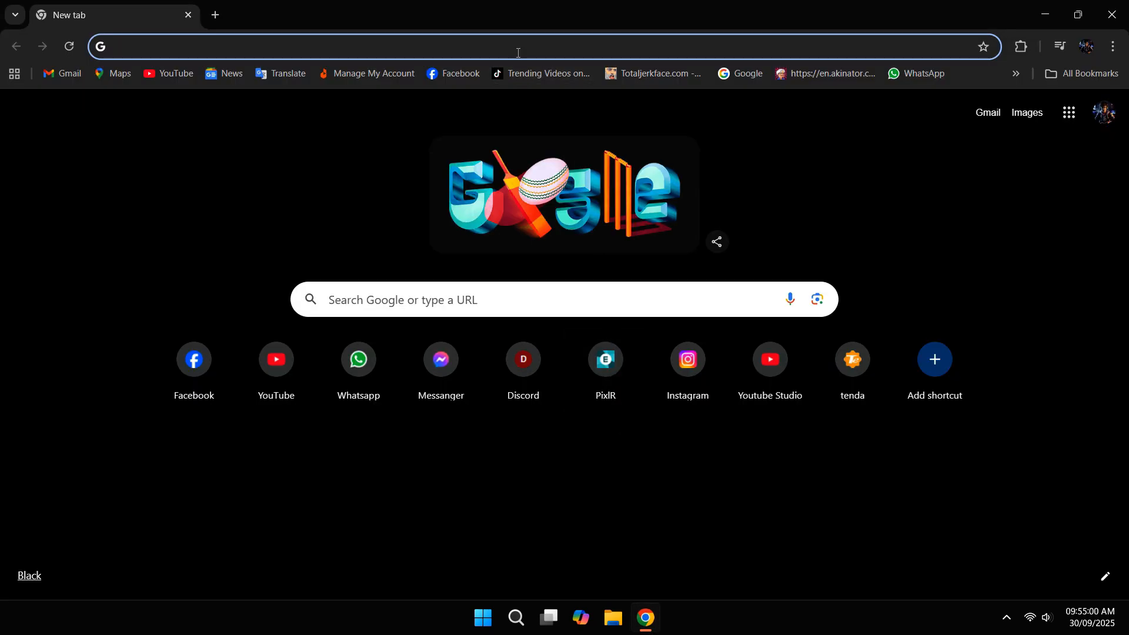
click(834, 376)
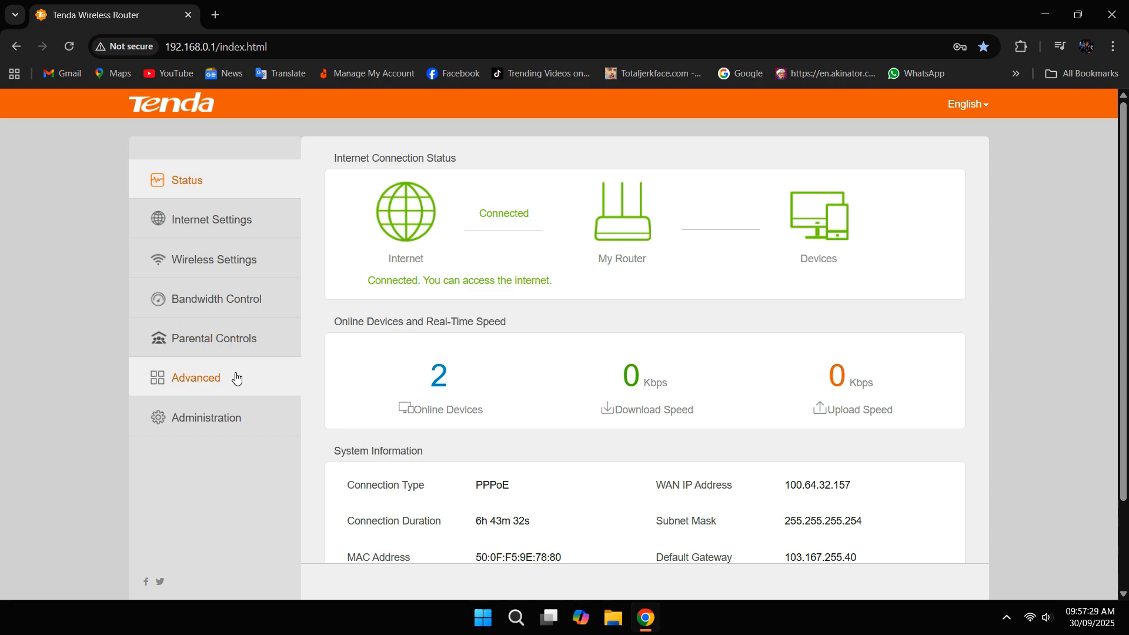
click(232, 377)
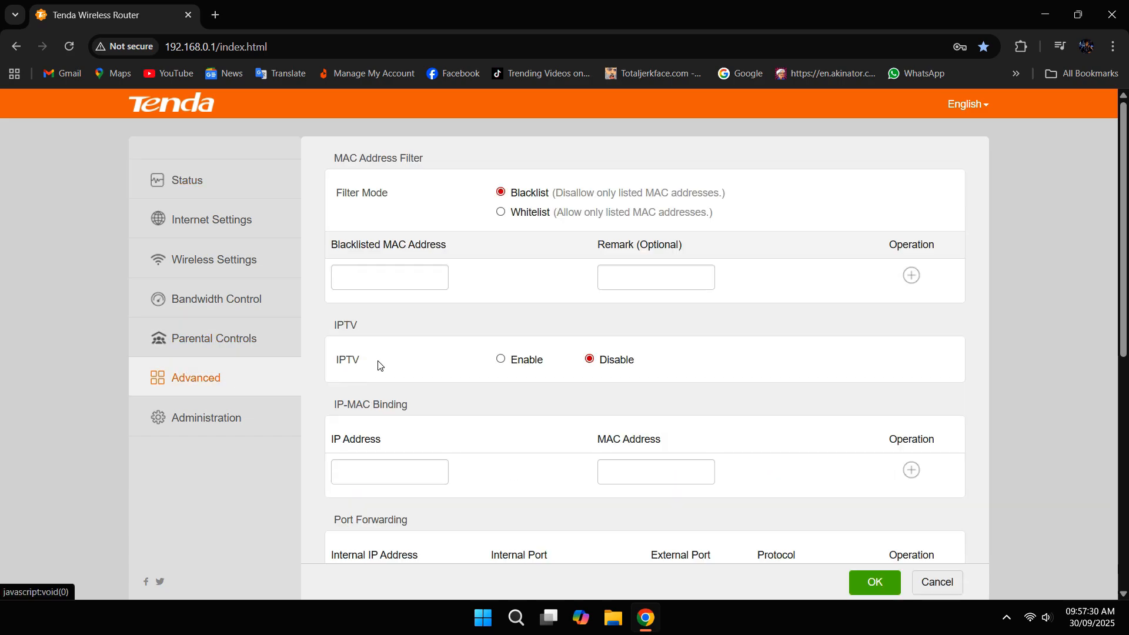
scroll(442, 347, down, 3)
scroll(442, 347, down, 2)
drag(333, 227, 424, 230)
click(353, 230)
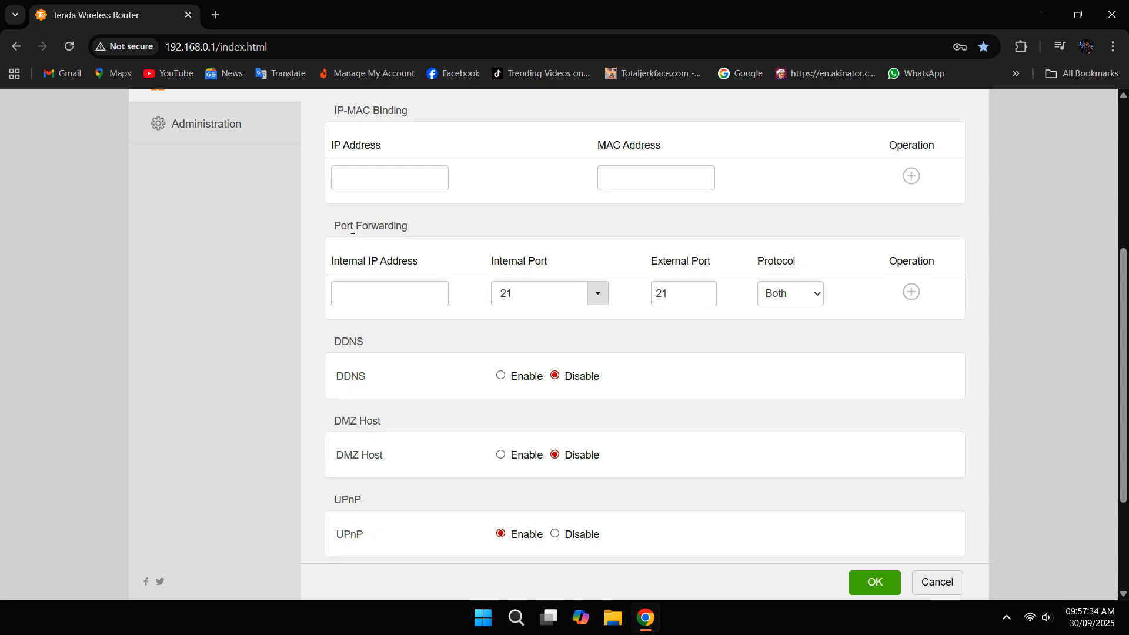
triple_click(370, 227)
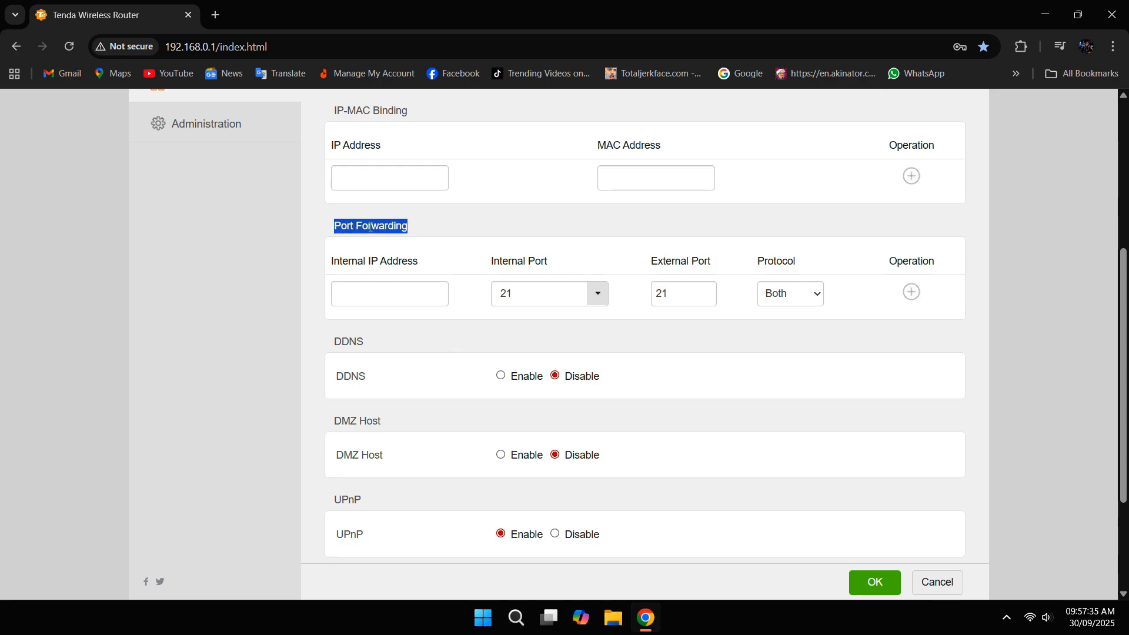
click(415, 232)
Step: Add a port forwarding rule sending internal and external port 21 to 192.168.0.104
click(395, 295)
triple_click(438, 265)
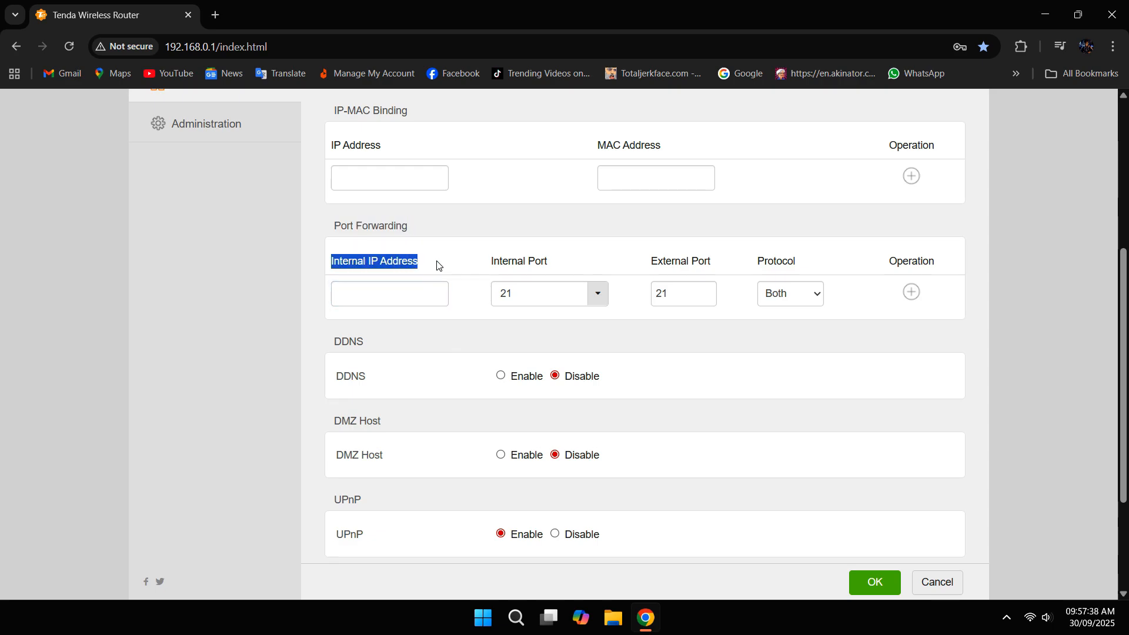
click(418, 290)
text(19)
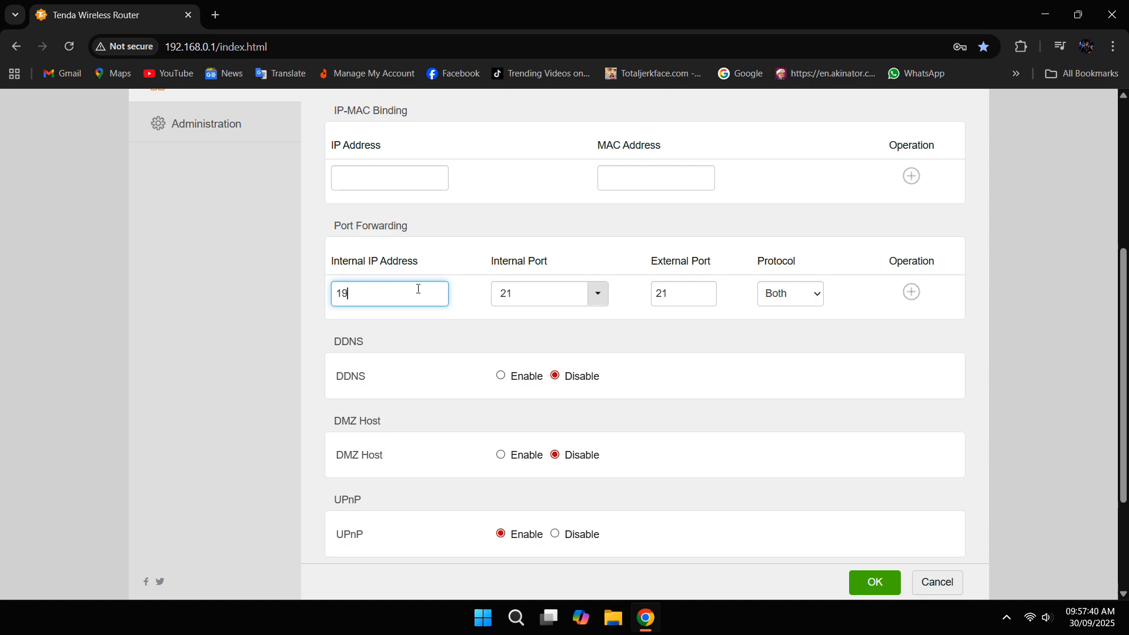
text(2.168.0.104)
triple_click(402, 284)
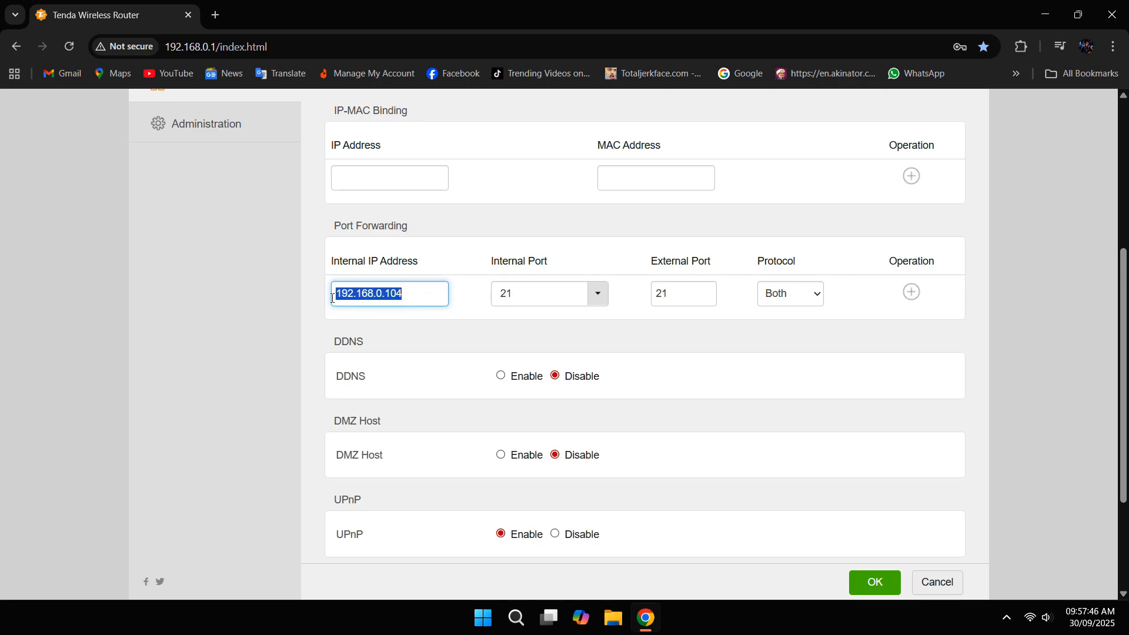
key(Tab)
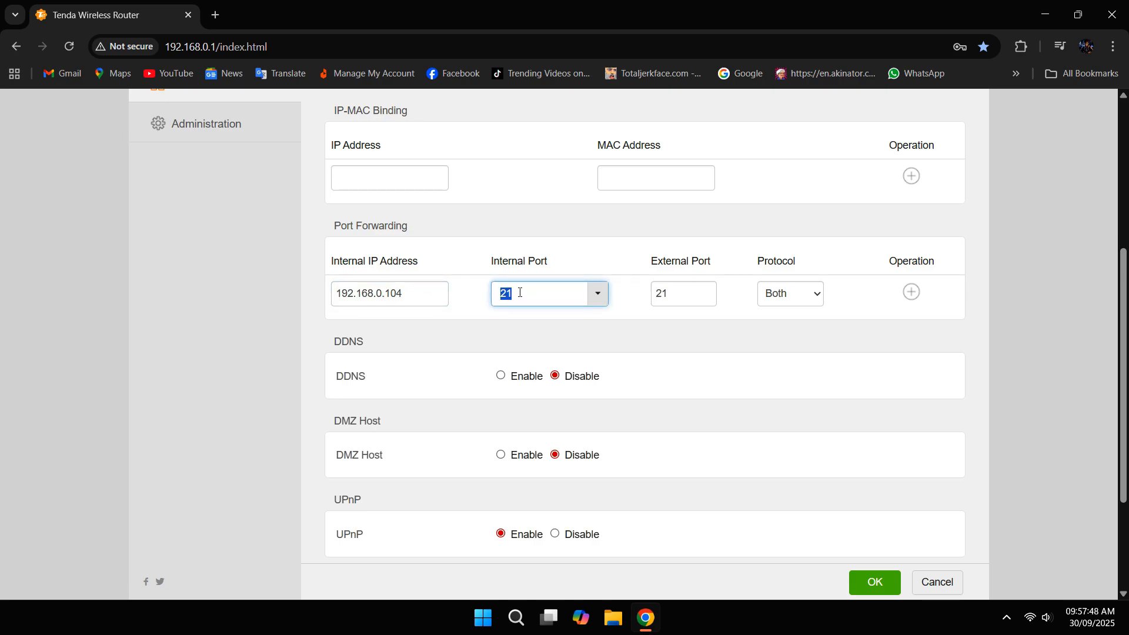
click(520, 293)
key(Tab)
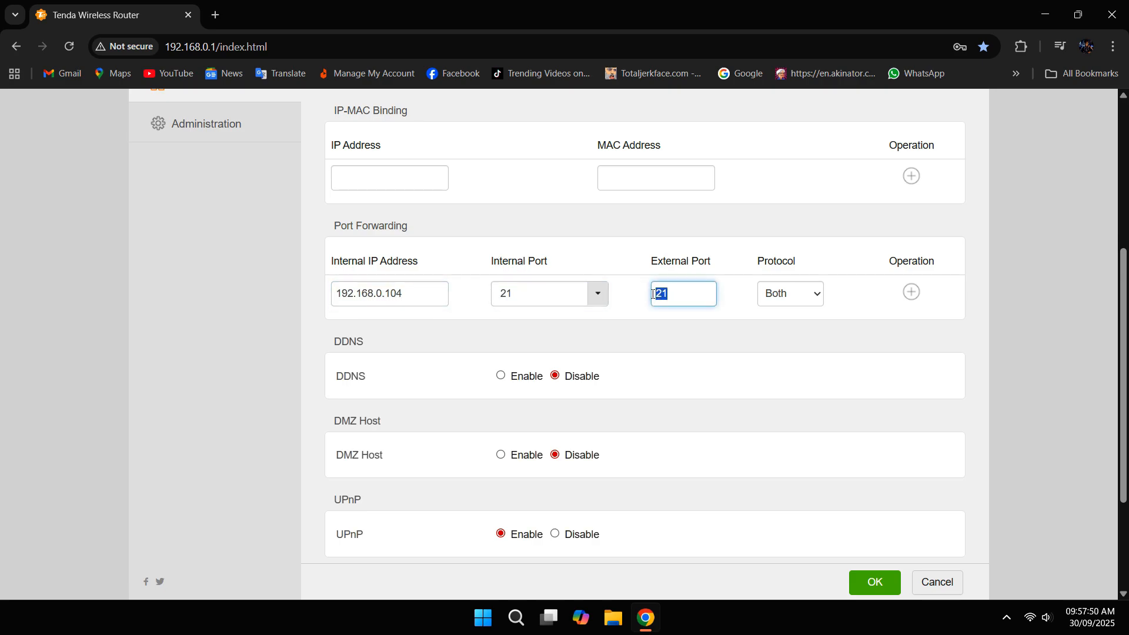
click(907, 295)
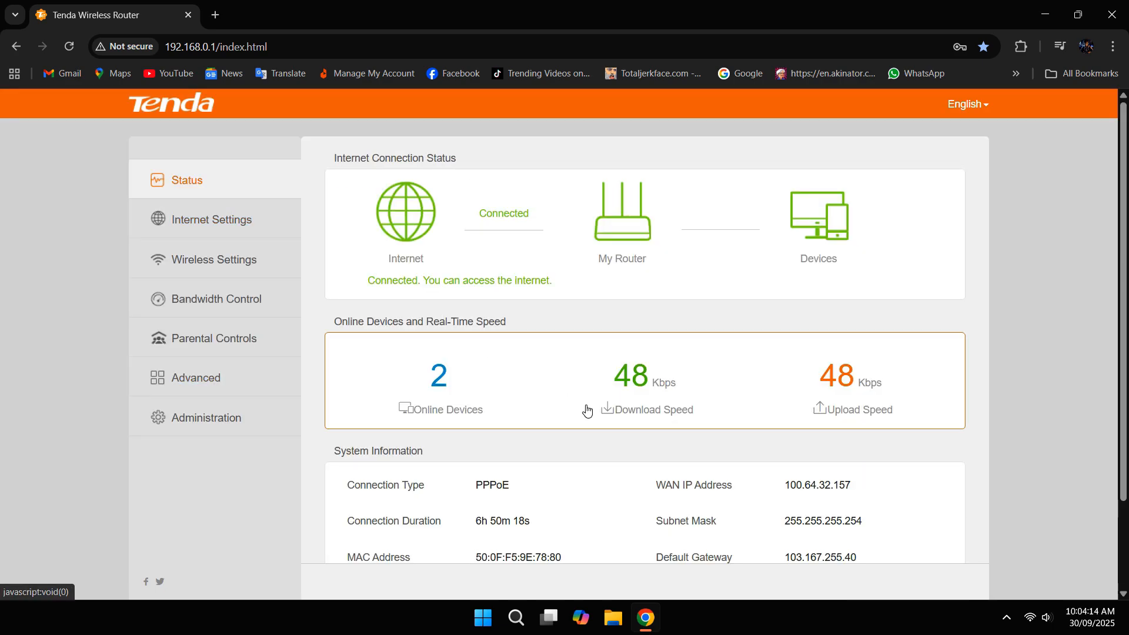
Step: Copy the router's WAN IP 100.64.32.157, then close the Chrome window
drag(657, 412, 862, 419)
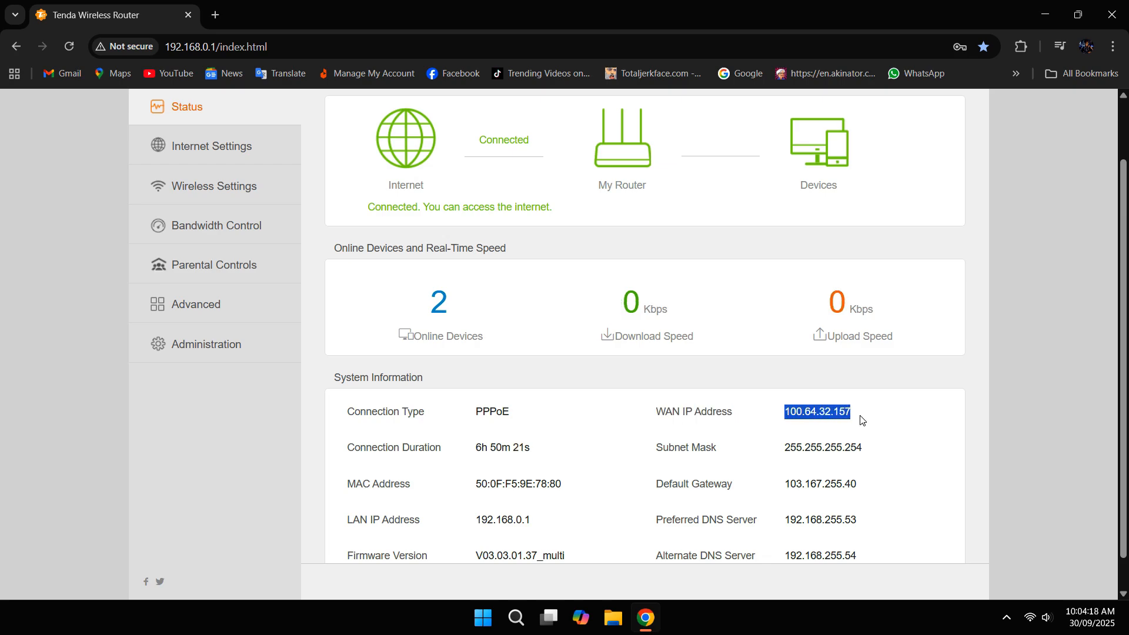
right_click(832, 418)
click(869, 231)
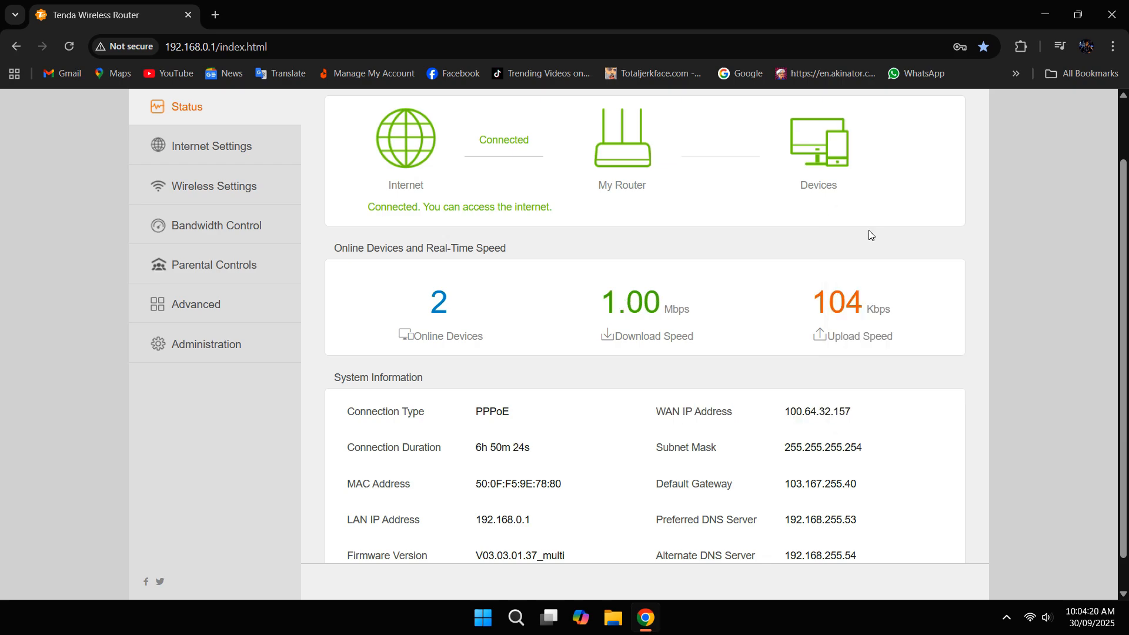
click(1111, 14)
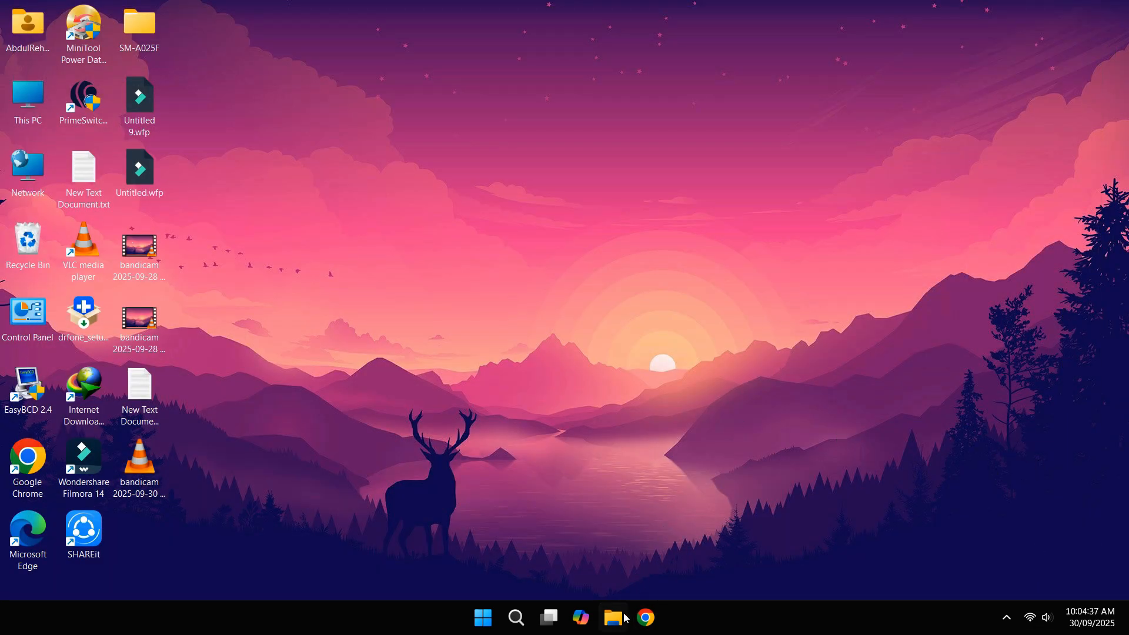
Step: Go to ftp://100.64.32.157:21 in File Explorer's address bar
click(614, 618)
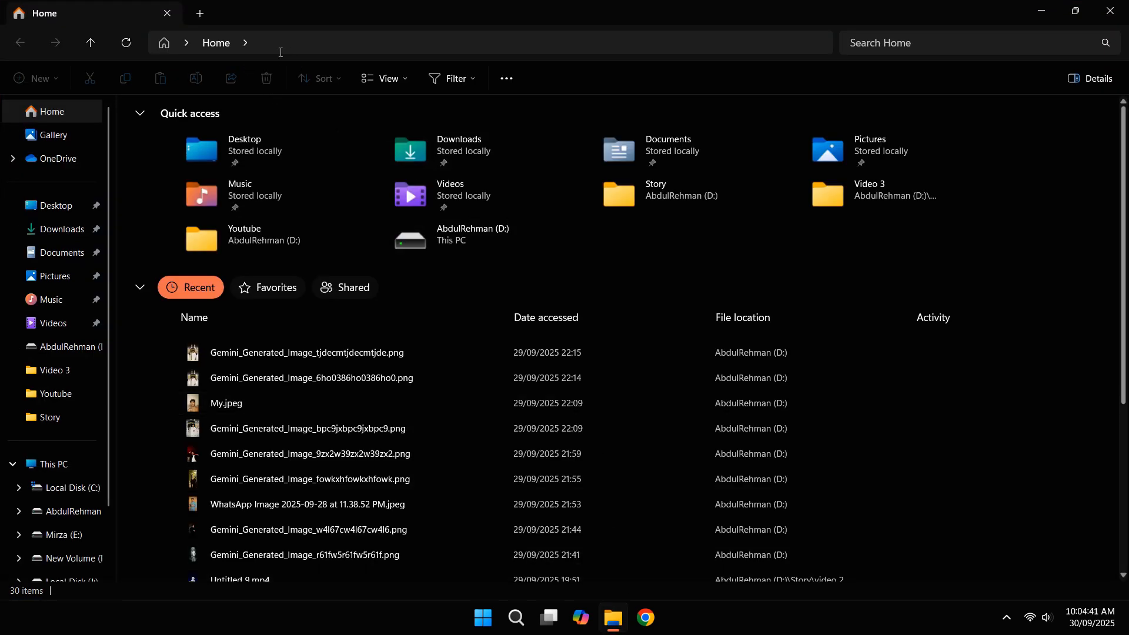
click(282, 50)
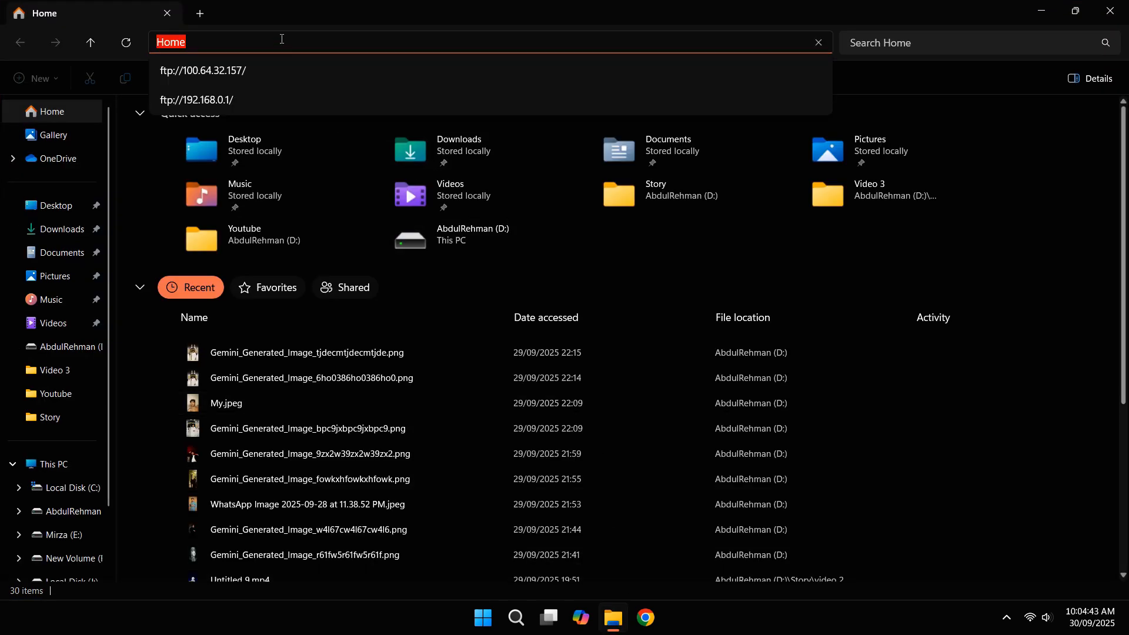
text(ftp)
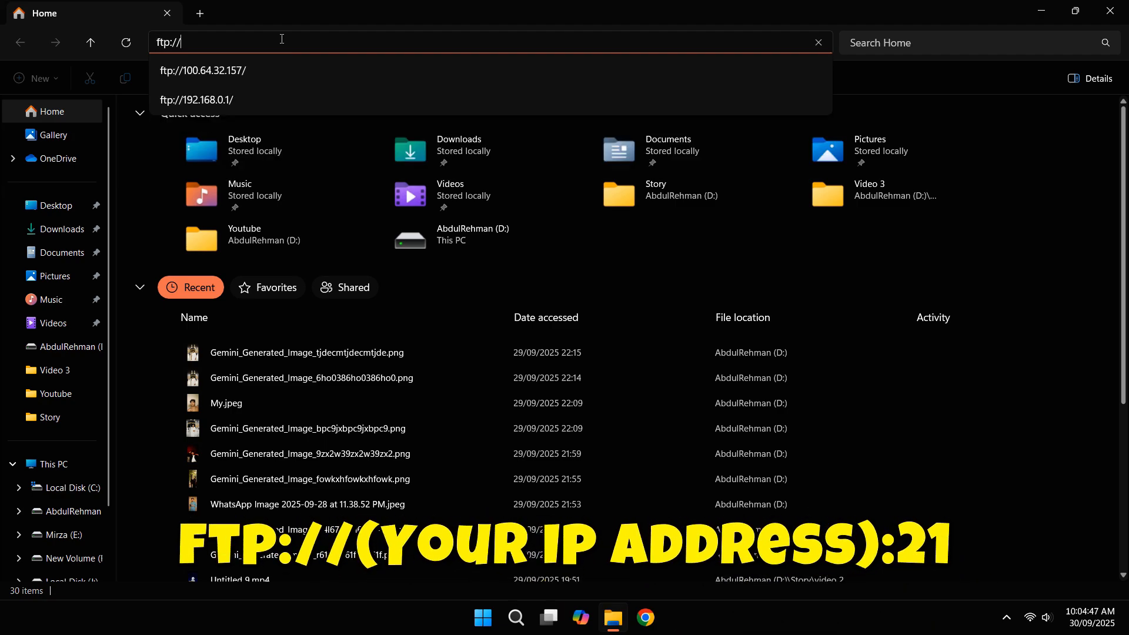
text(://)
key(ctrl+v)
text(:21)
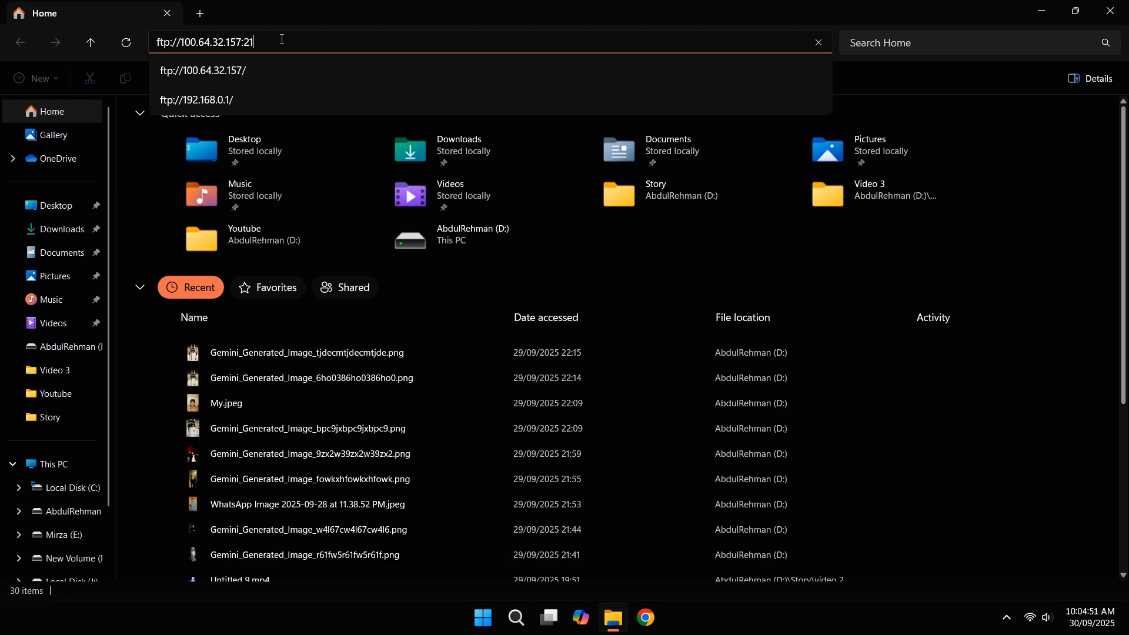
key(Return)
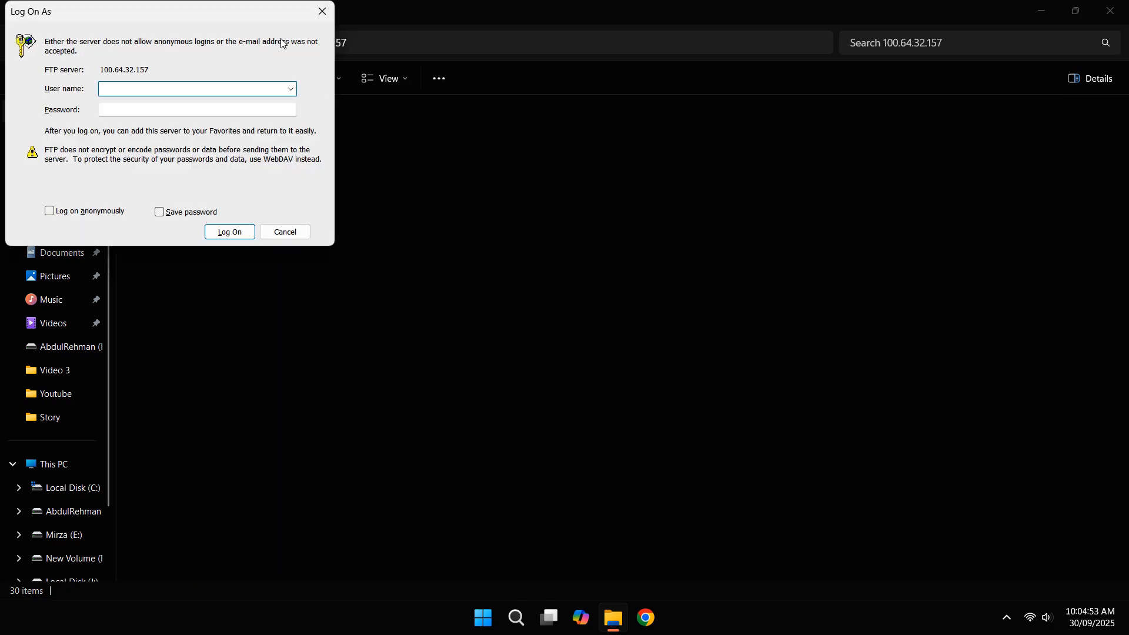
Step: Sign in with the FTP account's user name and password, retyping the password after a failed attempt
text(ftpuser)
key(Tab)
text(***************)
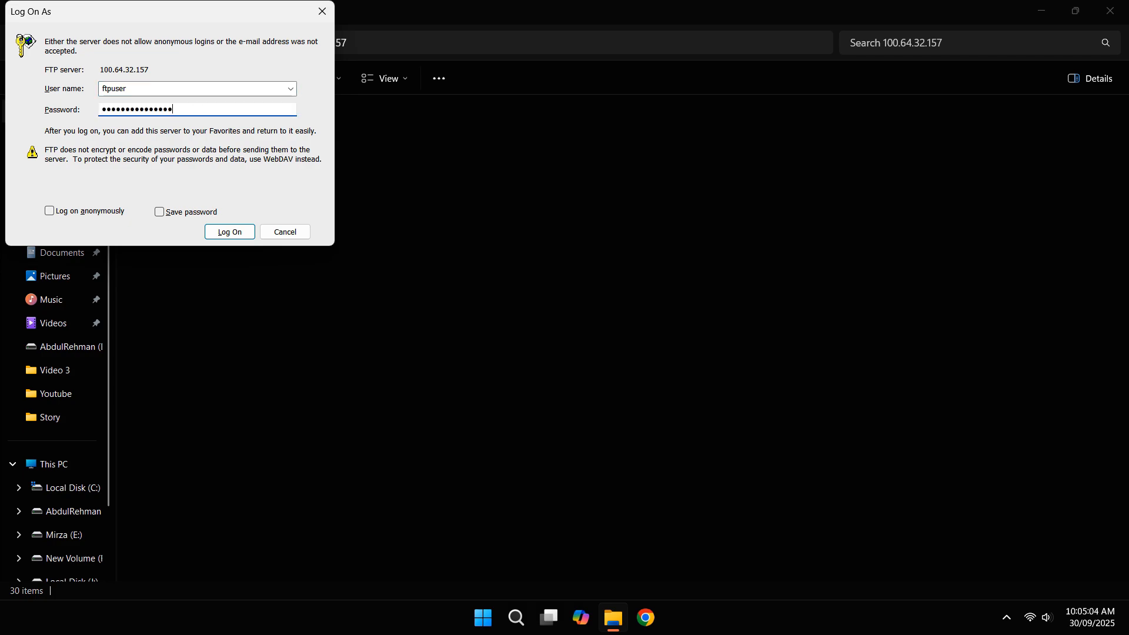
click(231, 234)
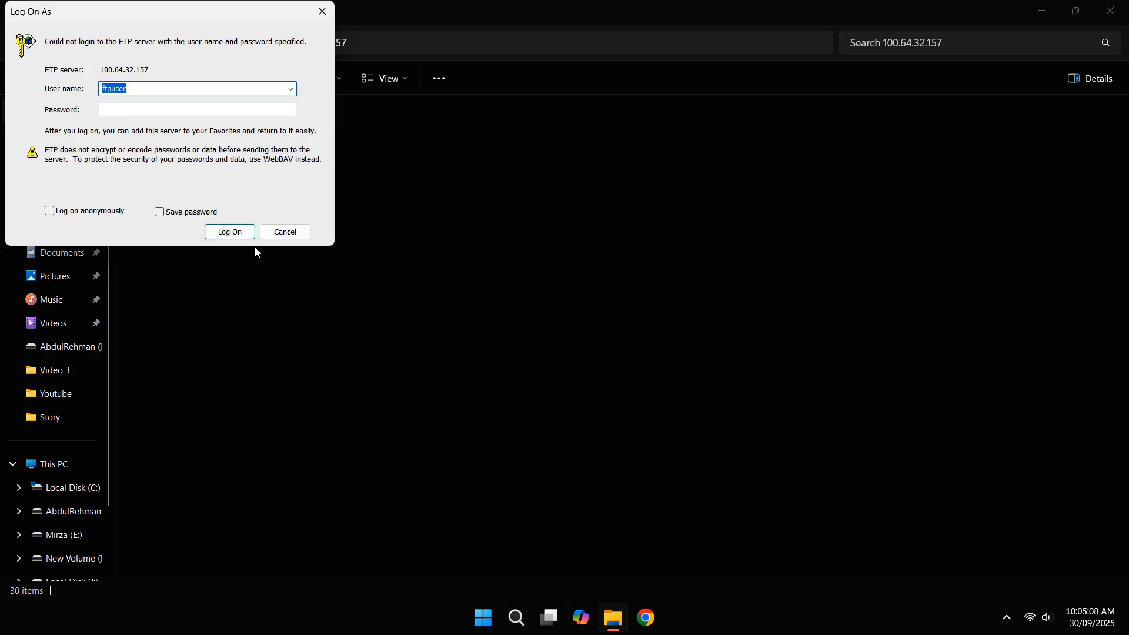
click(149, 106)
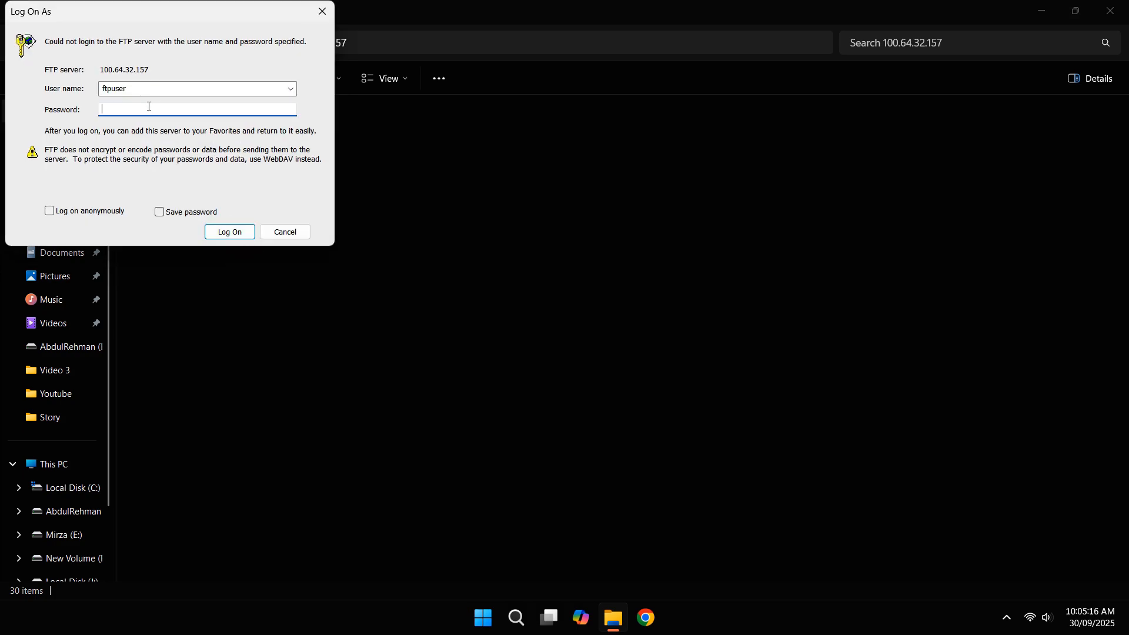
text(***********)
key(ctrl+a)
text(****************)
key(Return)
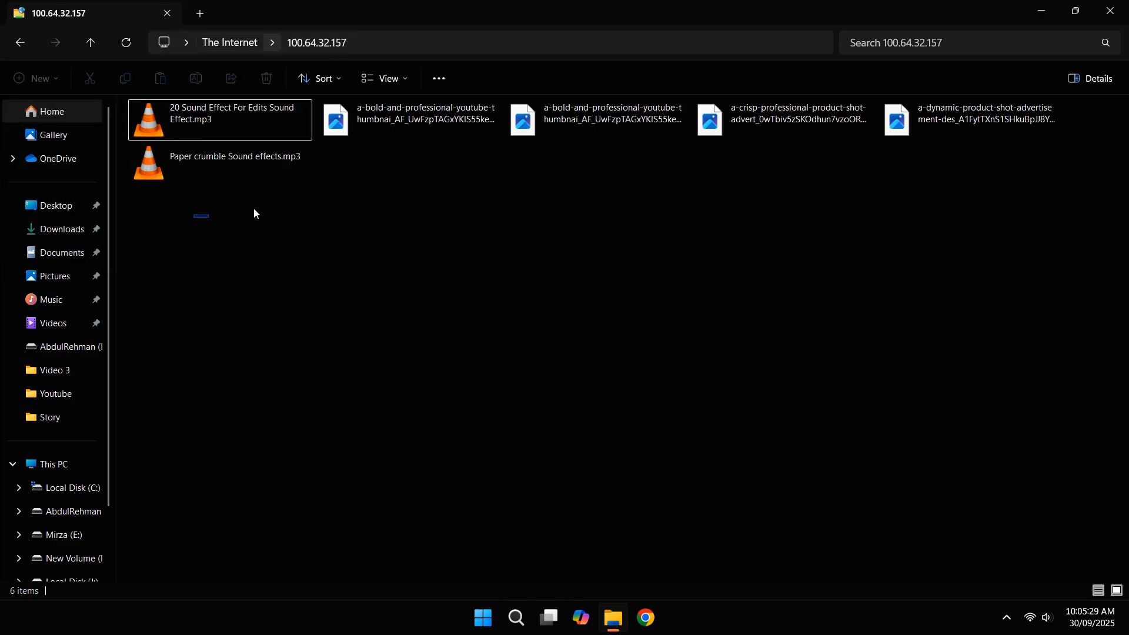
Step: Browse the six files on the FTP server, then enter 'filezilla' in a new Chrome tab
drag(254, 213, 1035, 135)
click(391, 191)
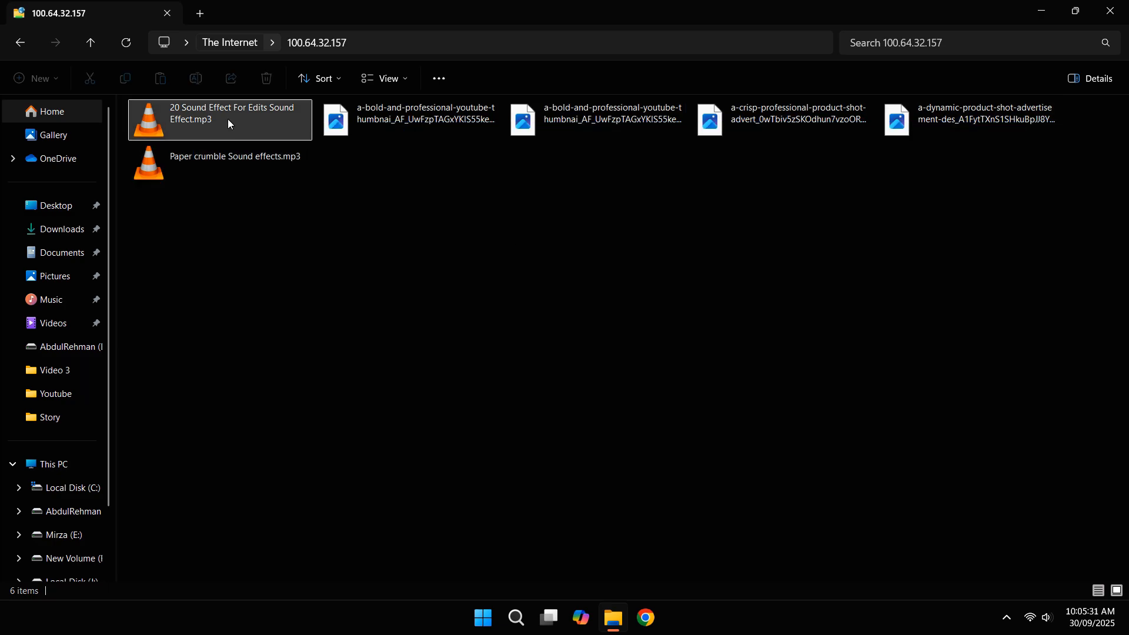
click(347, 131)
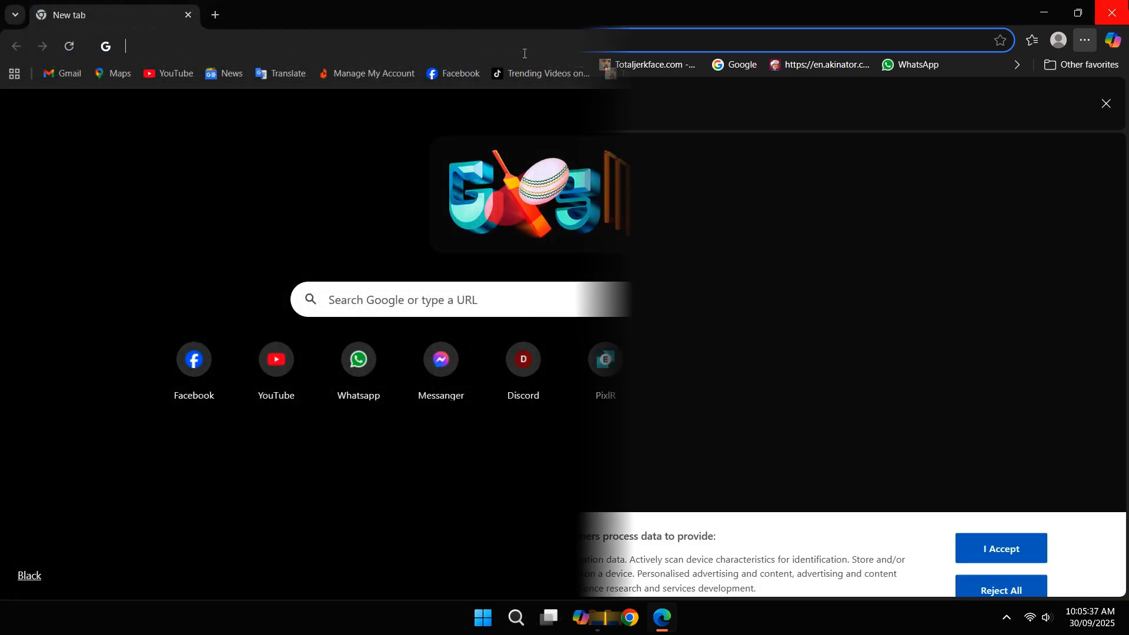
text(filezilla)
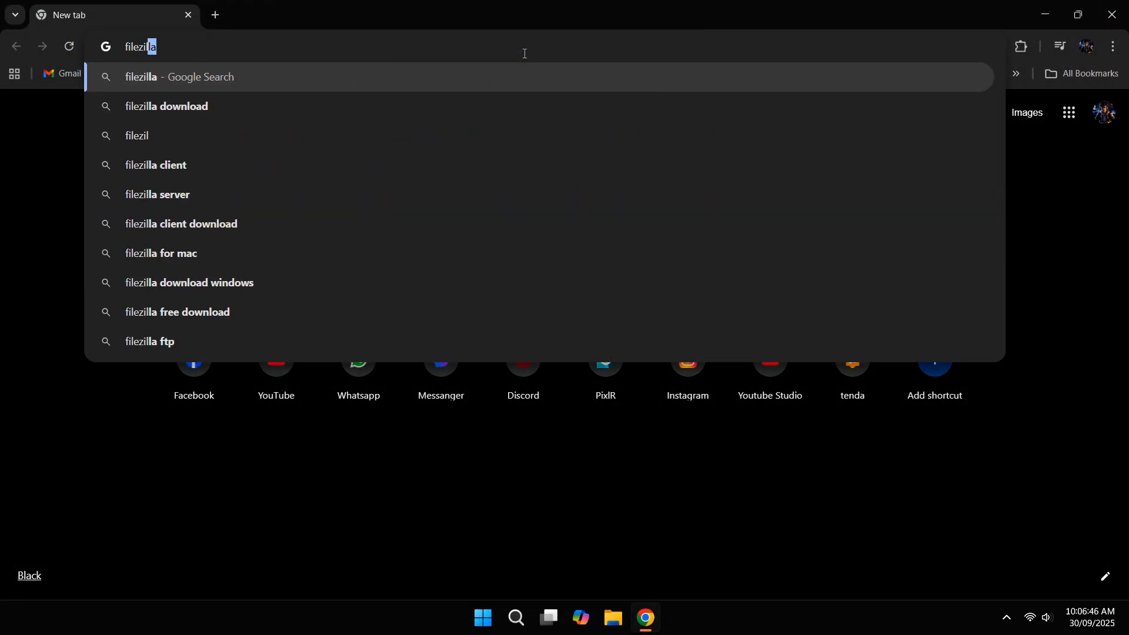
Step: Search for filezilla and download the Windows FileZilla Client installer from filezilla-project.org
key(Return)
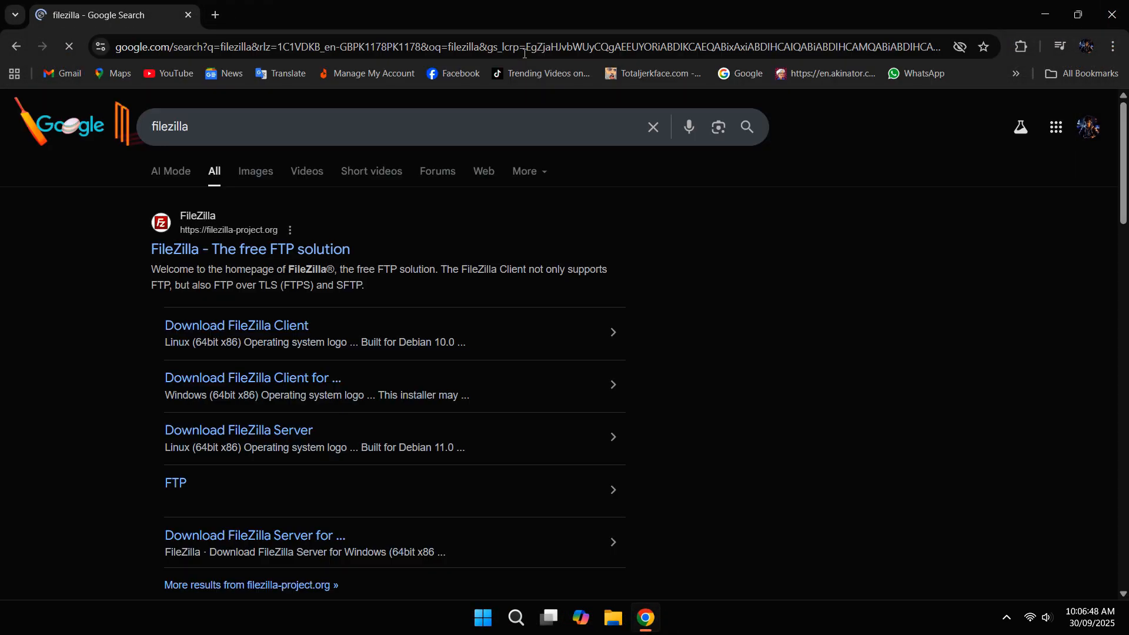
click(285, 251)
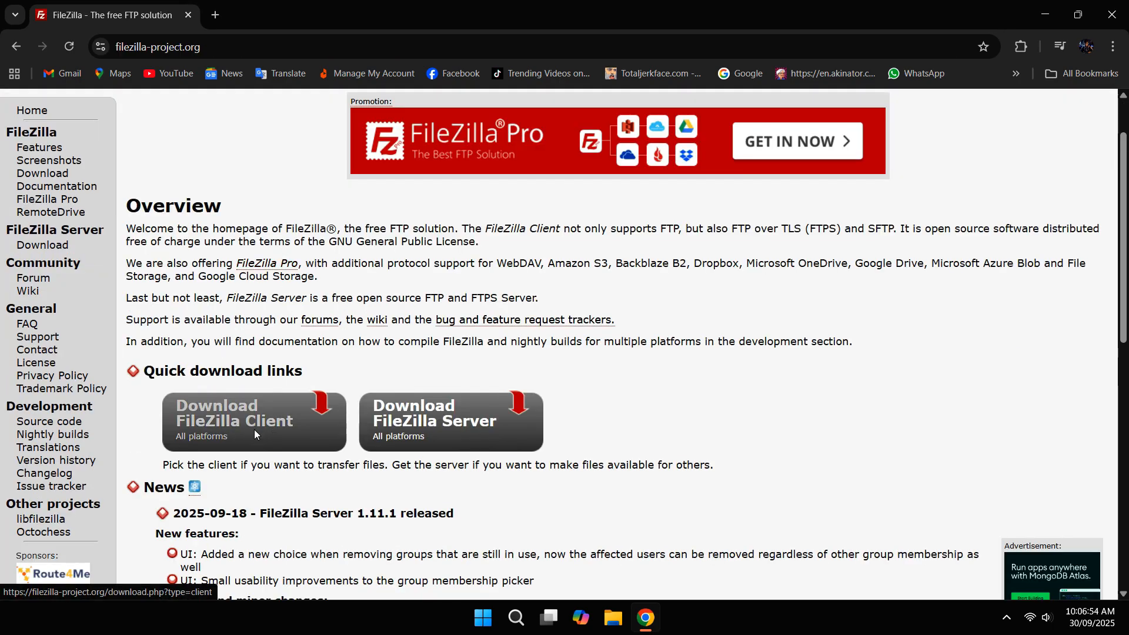
click(254, 435)
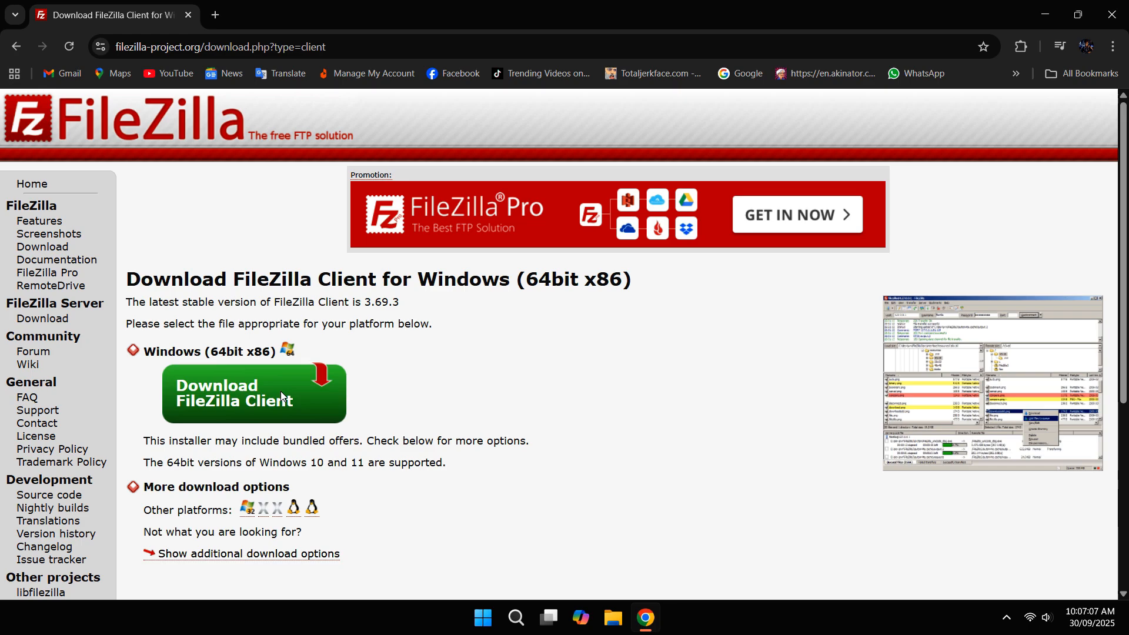
click(281, 390)
click(449, 390)
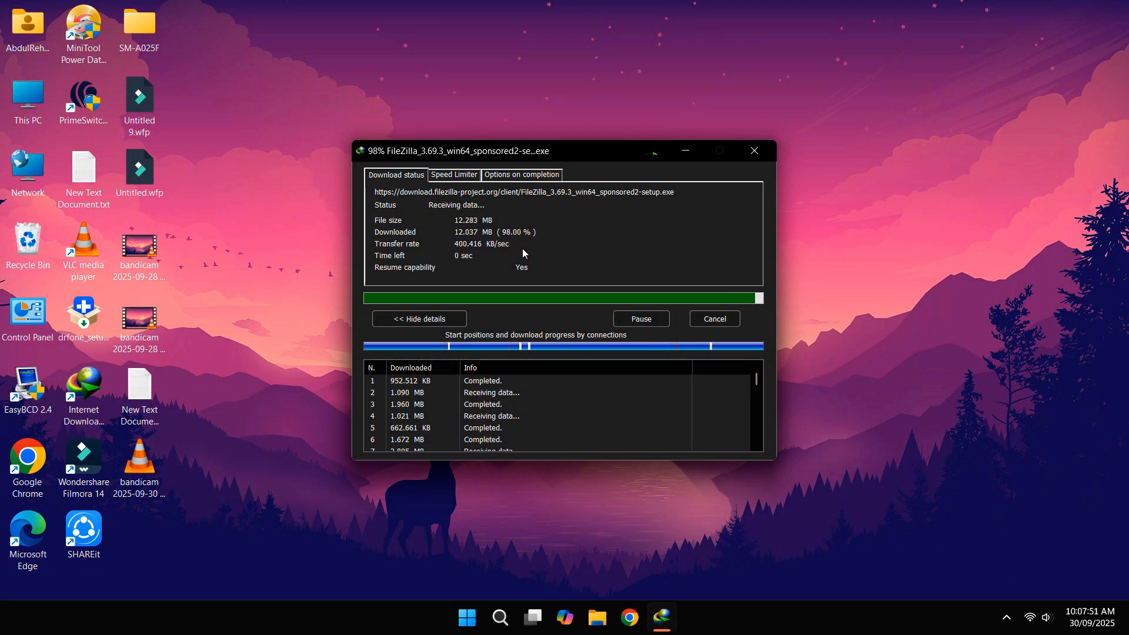
Step: Launch the FileZilla installer, suppress the blocked-module warning, and decline the Opera offer
click(459, 350)
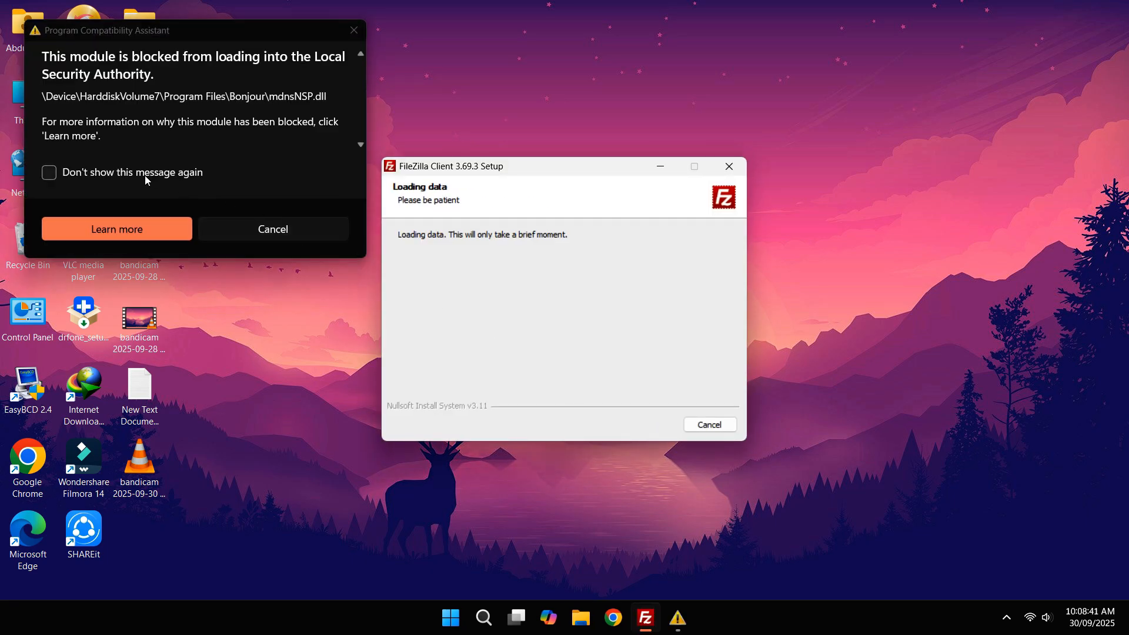
click(144, 175)
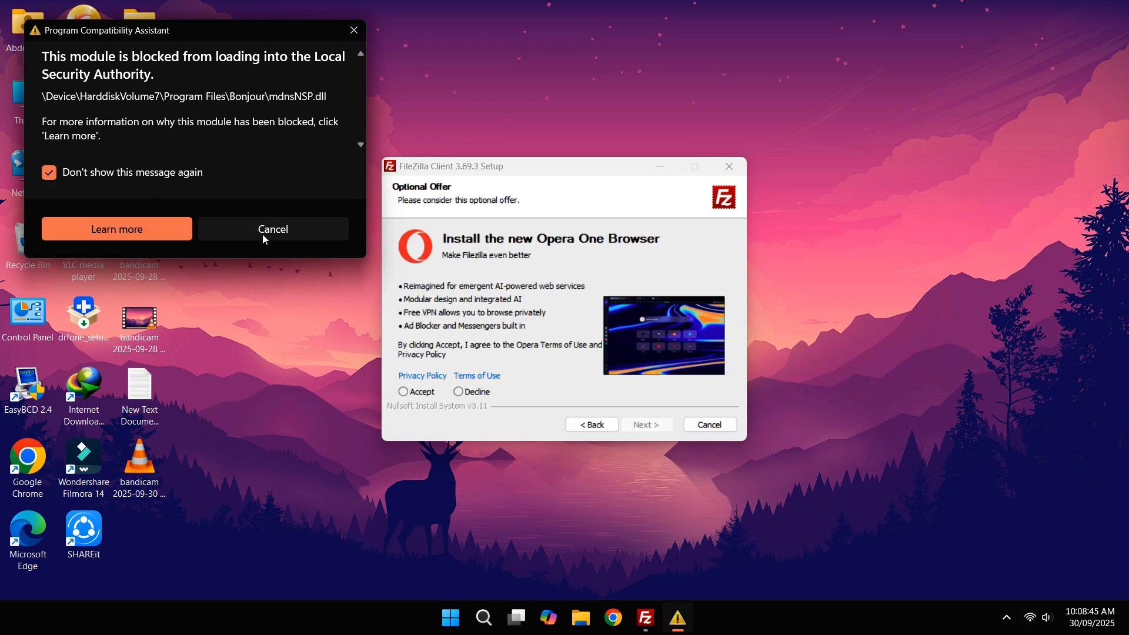
click(262, 234)
click(476, 394)
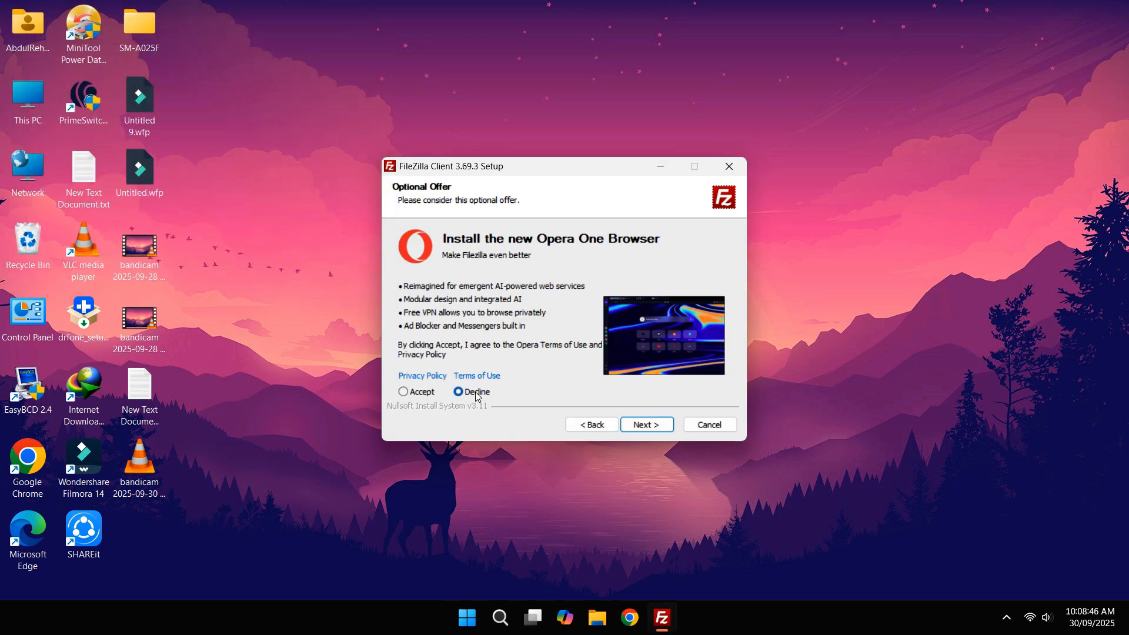
Step: Install FileZilla Client 3.69.3 with default options, components and location, then finish and launch it
click(646, 425)
click(647, 425)
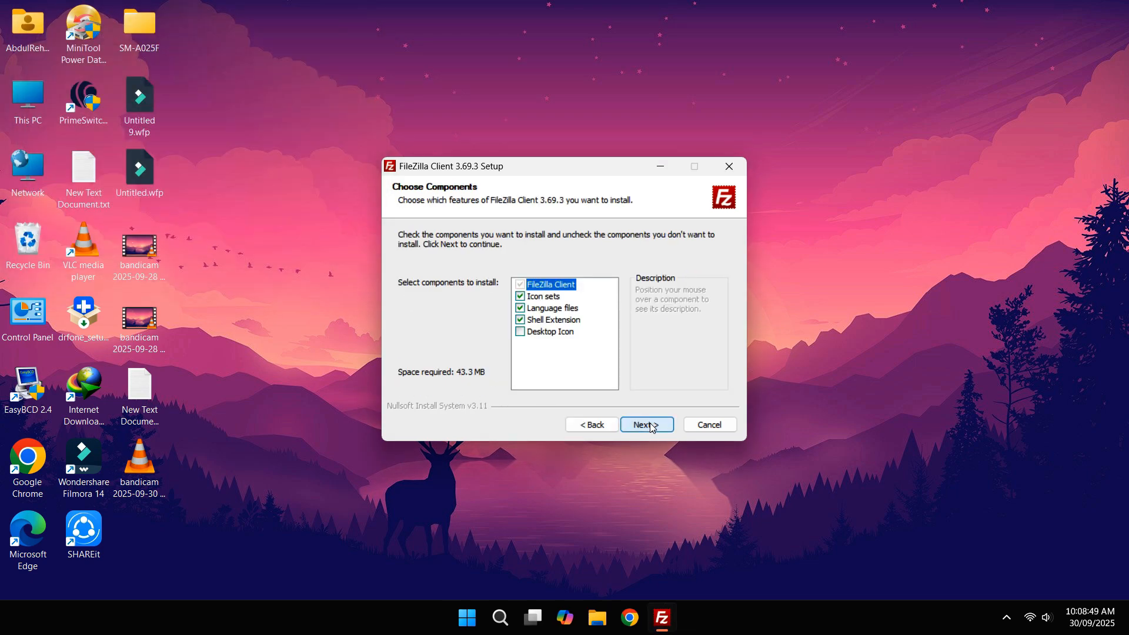
click(647, 425)
click(647, 424)
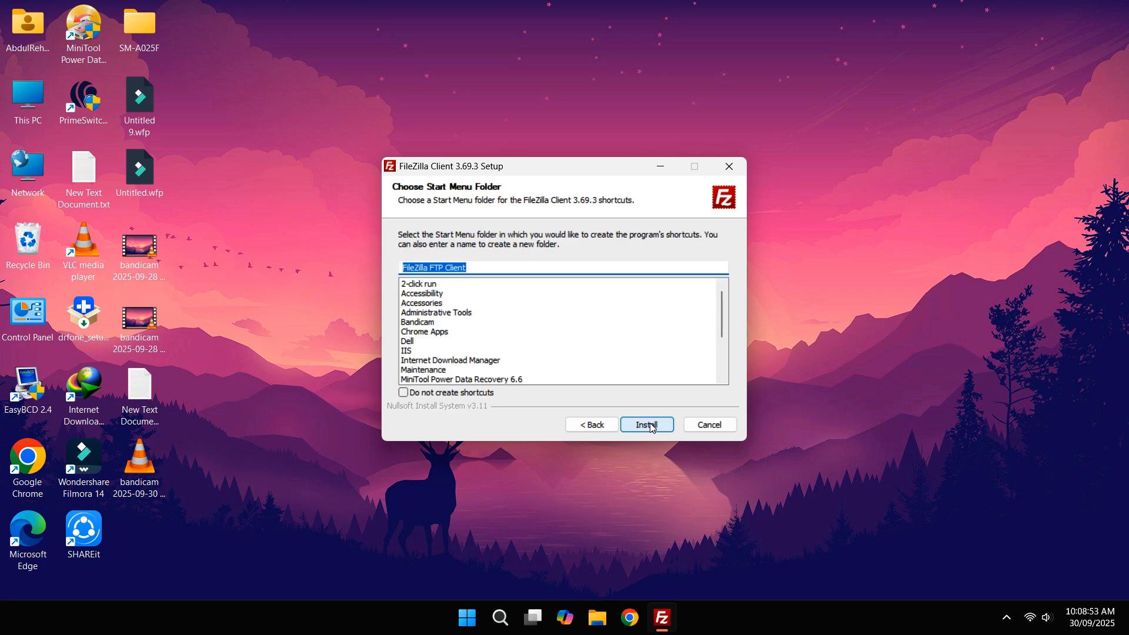
click(652, 426)
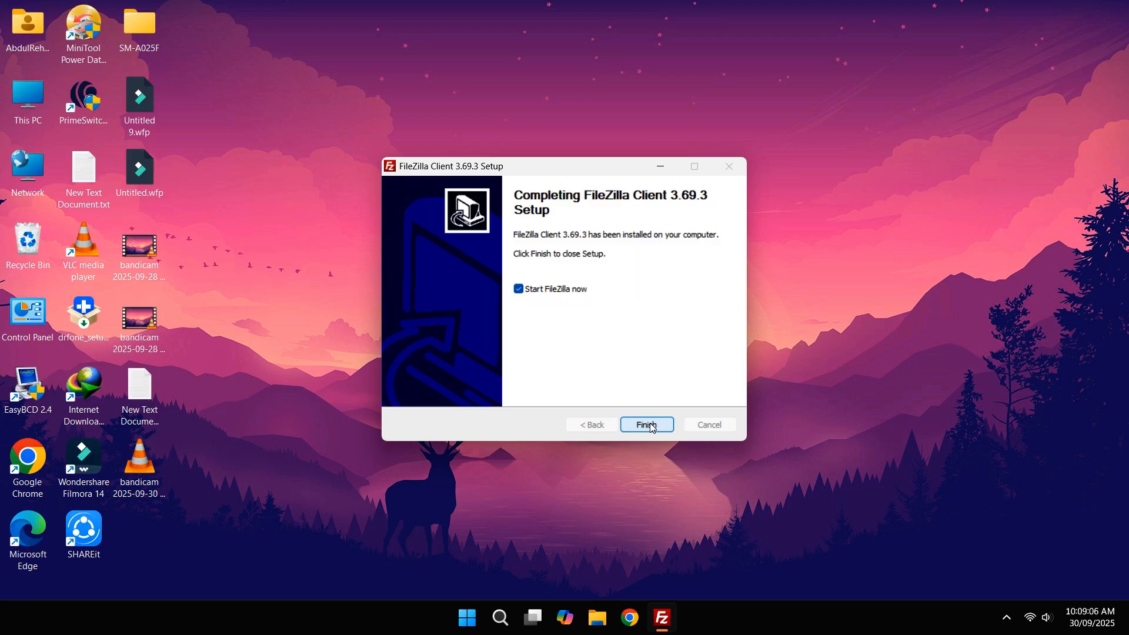
click(648, 423)
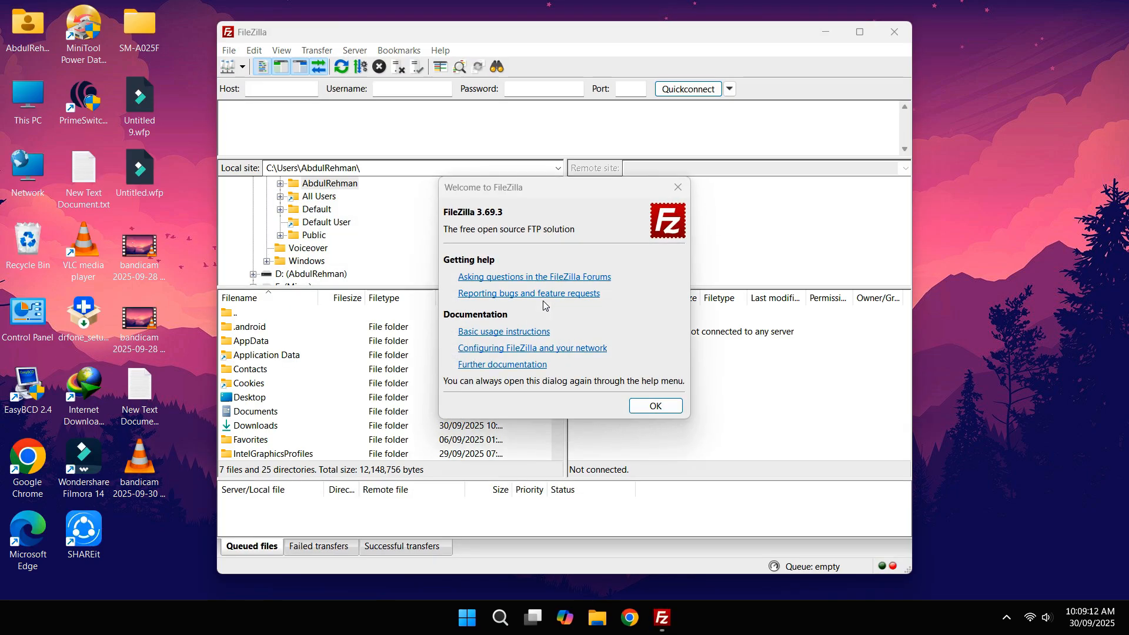
Step: Dismiss the Welcome to FileZilla dialog
click(644, 406)
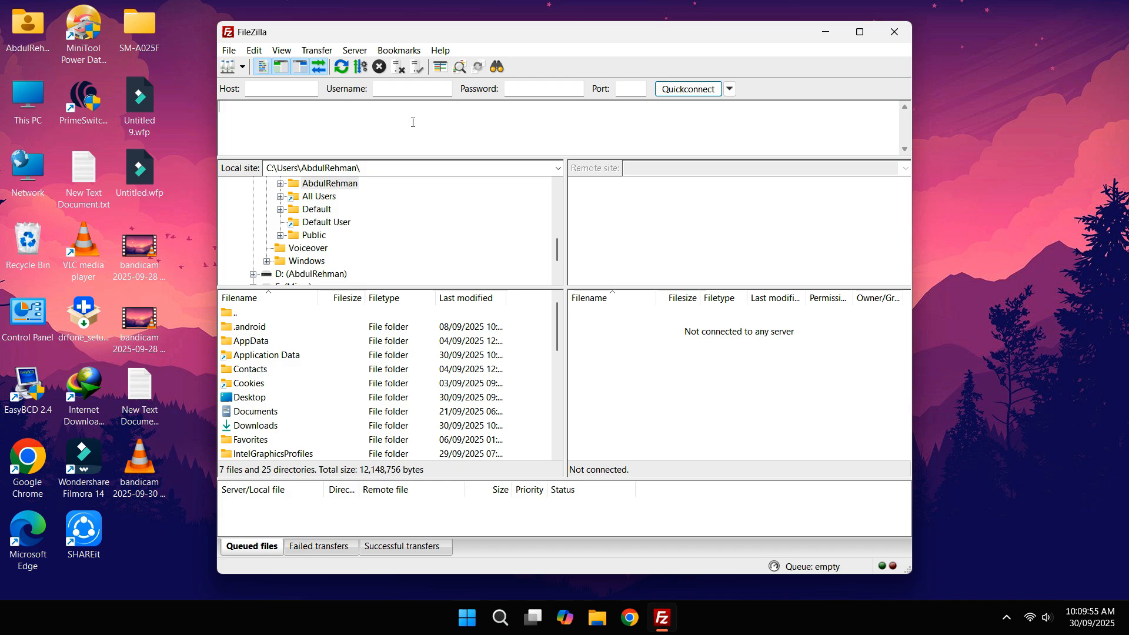
Step: Quickconnect to host 100.64.32.157 on port 21 with the FTP account, saving the password
click(276, 89)
text(100.64.32.157)
click(392, 88)
text(ftpuser)
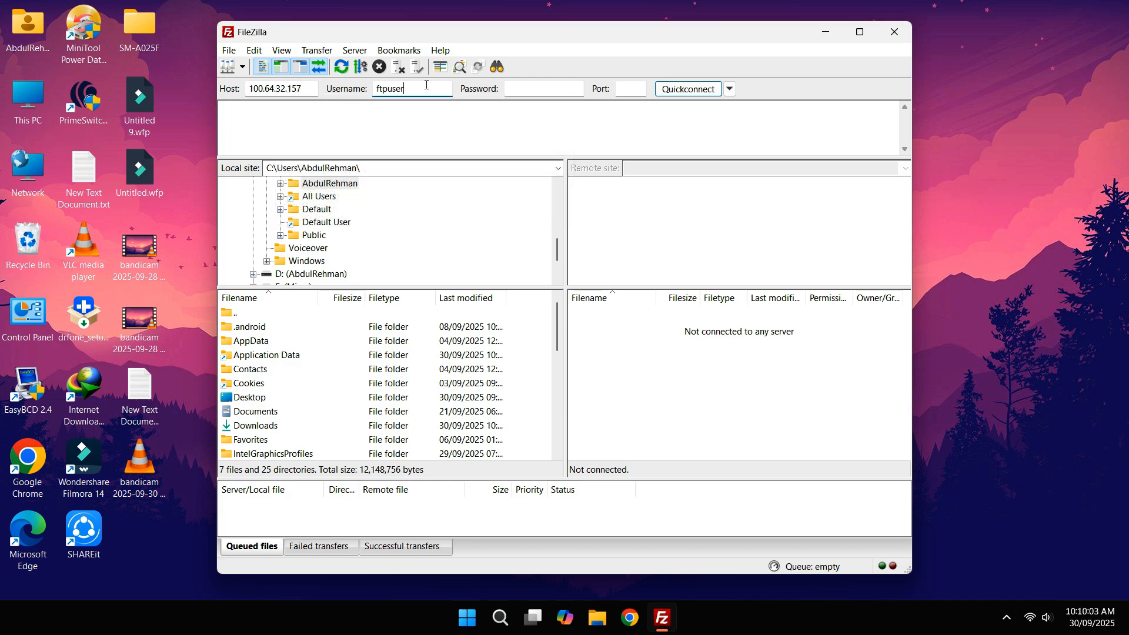
key(Tab)
text(•••••••••••••••••)
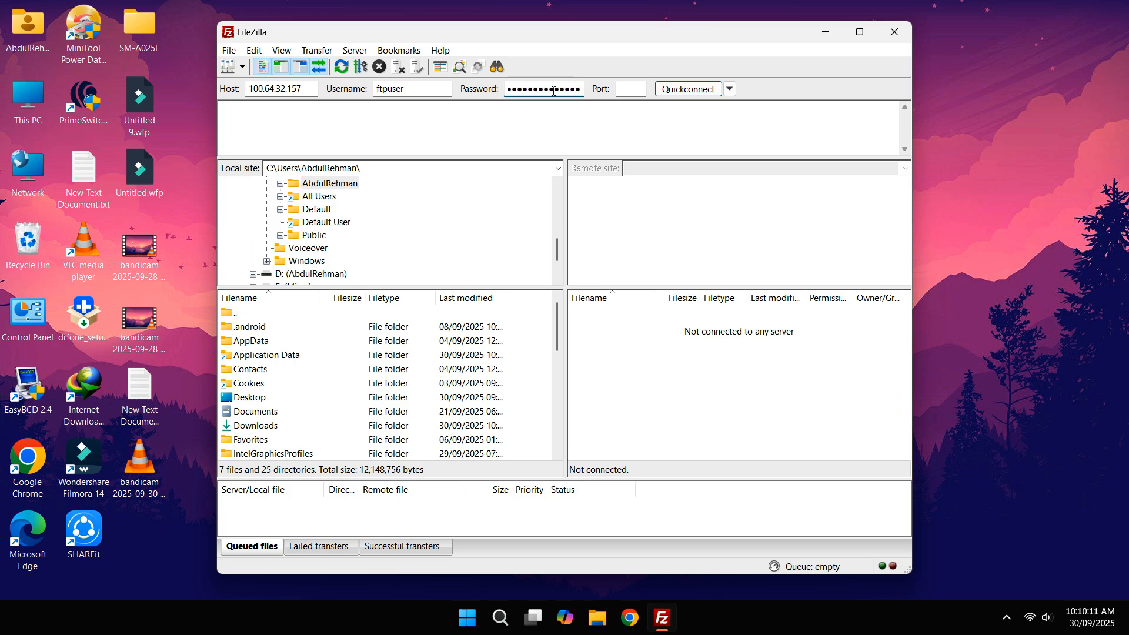
click(634, 87)
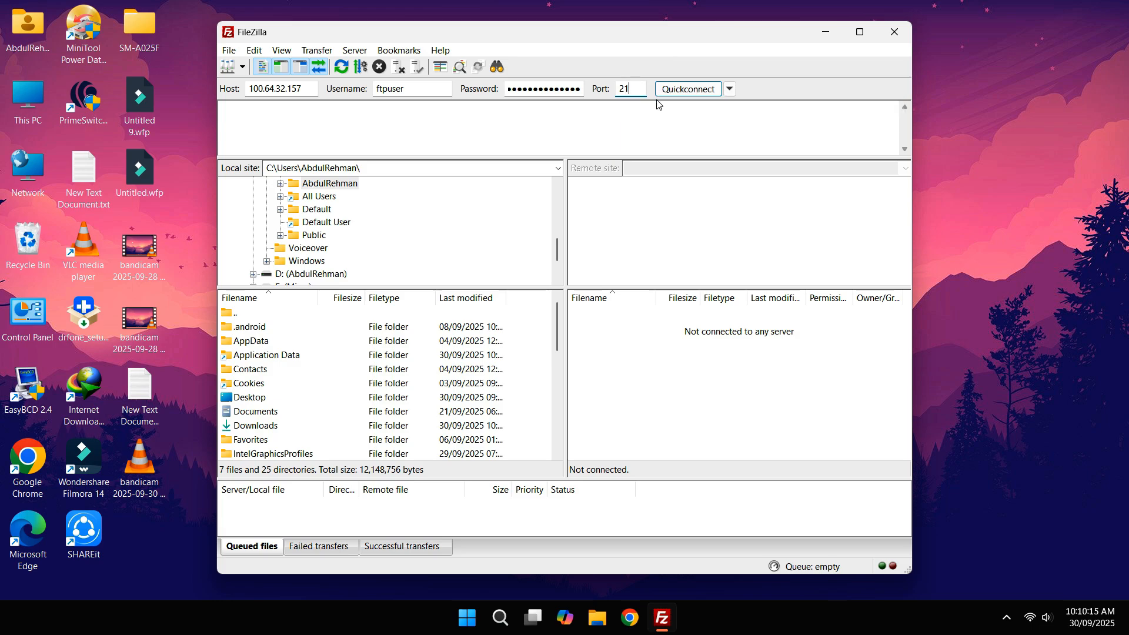
click(676, 93)
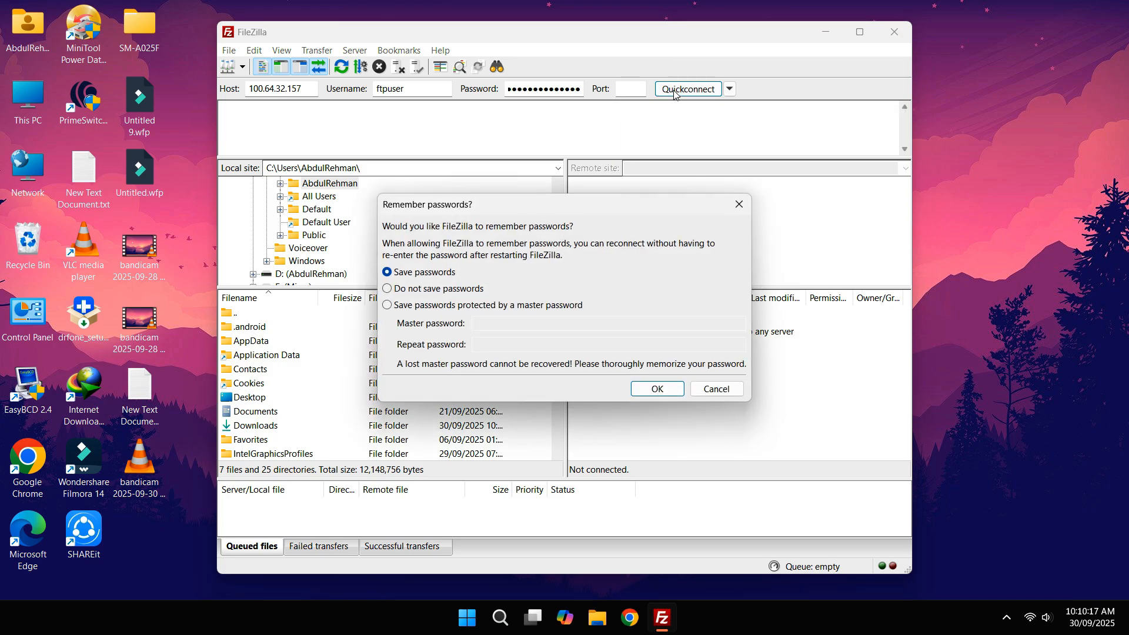
click(654, 388)
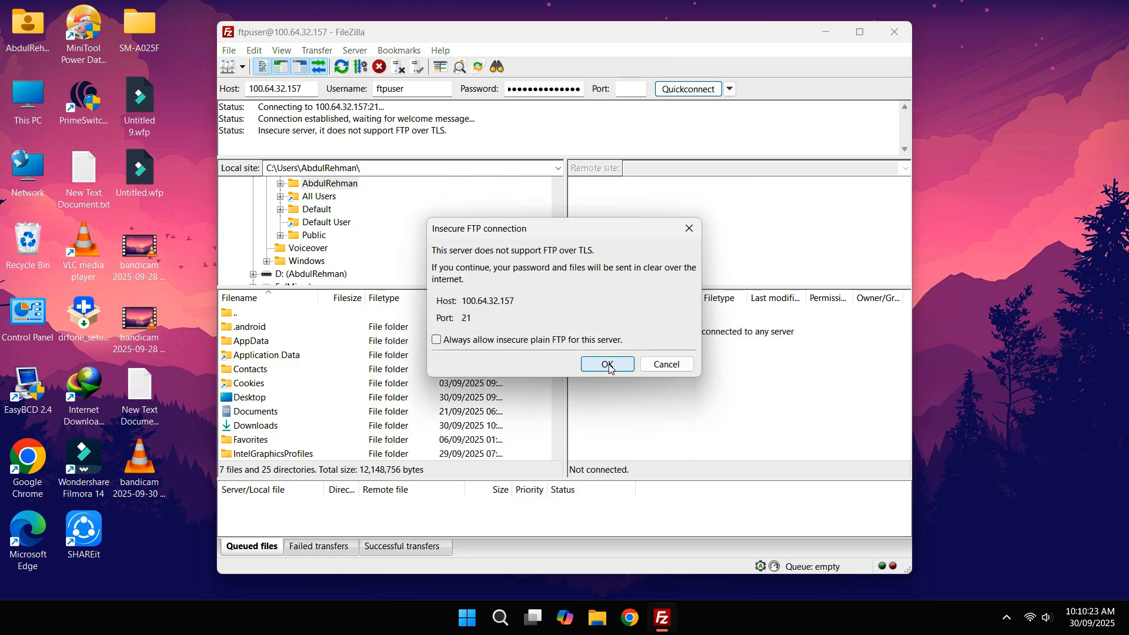
Step: Accept the insecure FTP connection, download the bold-and-professional thumbnail JPEG, and find it in the home folder
click(609, 364)
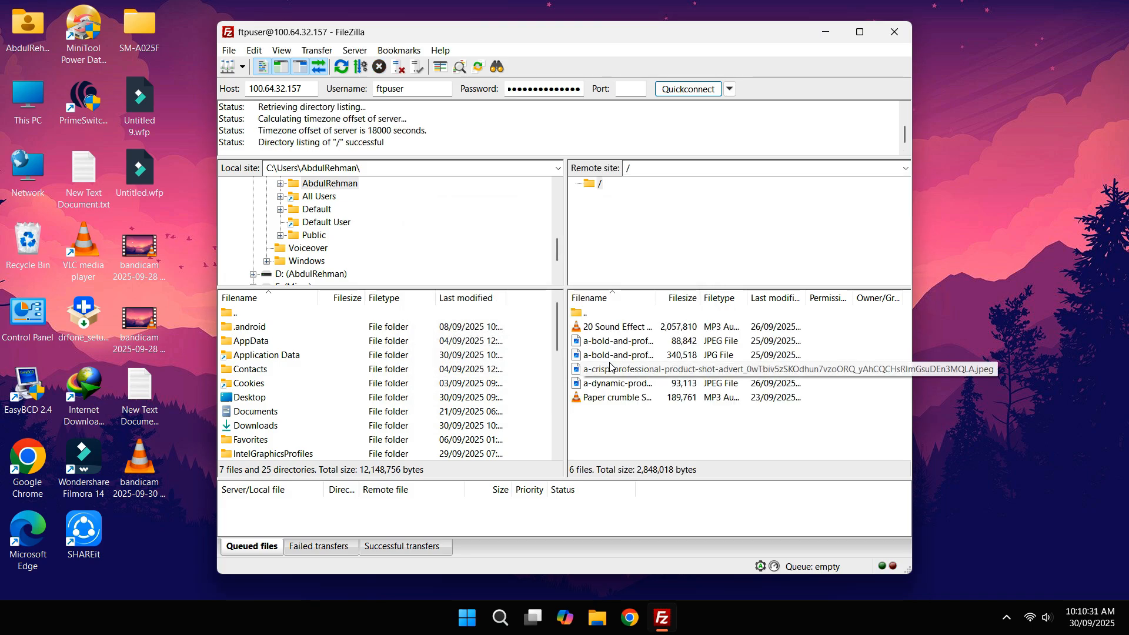
click(596, 328)
double_click(606, 343)
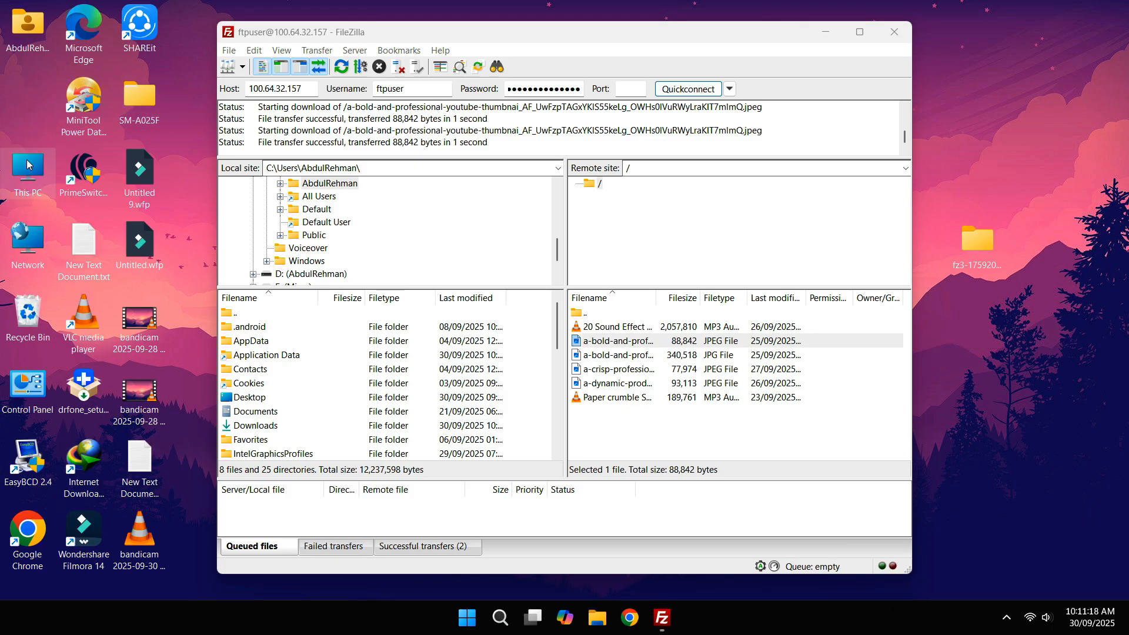
double_click(29, 50)
click(863, 161)
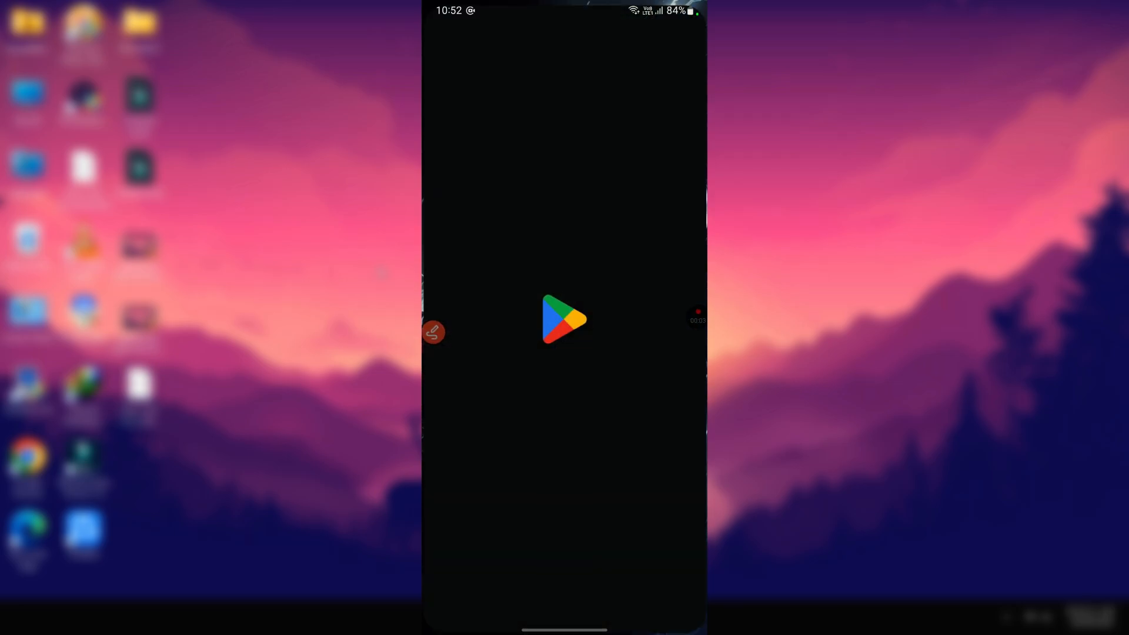
Step: Search the Play Store for 'cx', install Cx File Explorer, and launch it
click(659, 602)
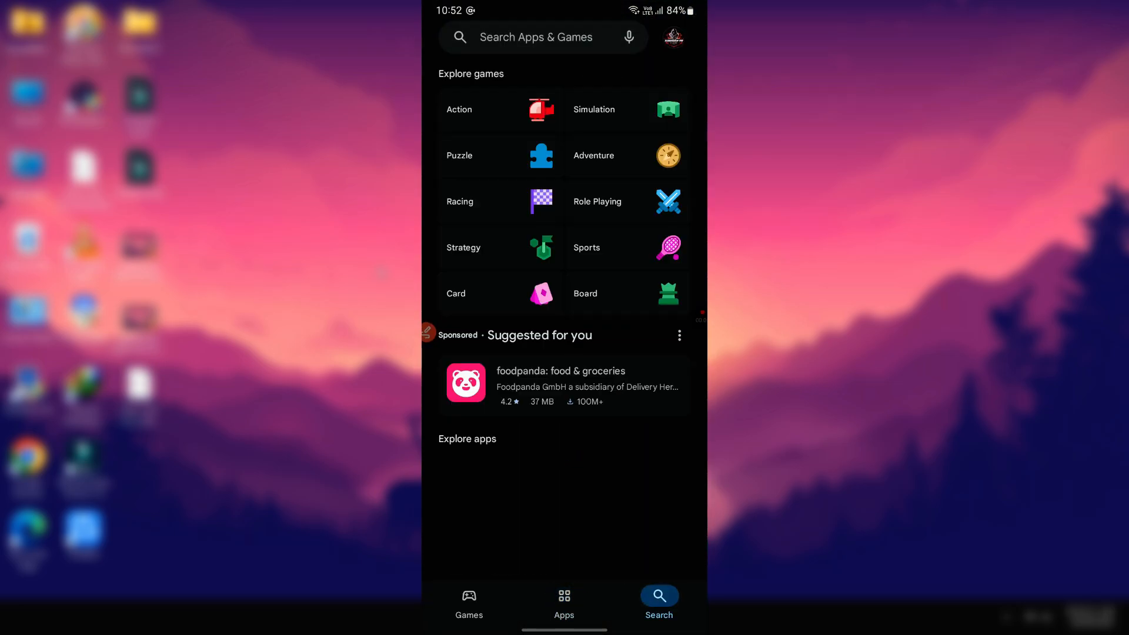
click(529, 37)
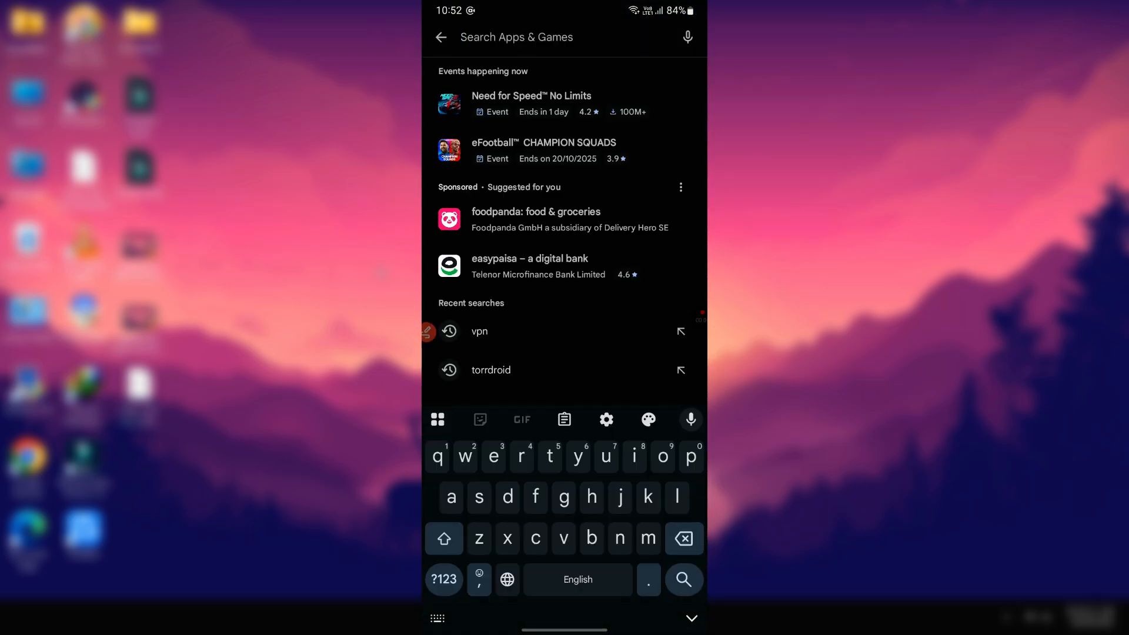
text(cx)
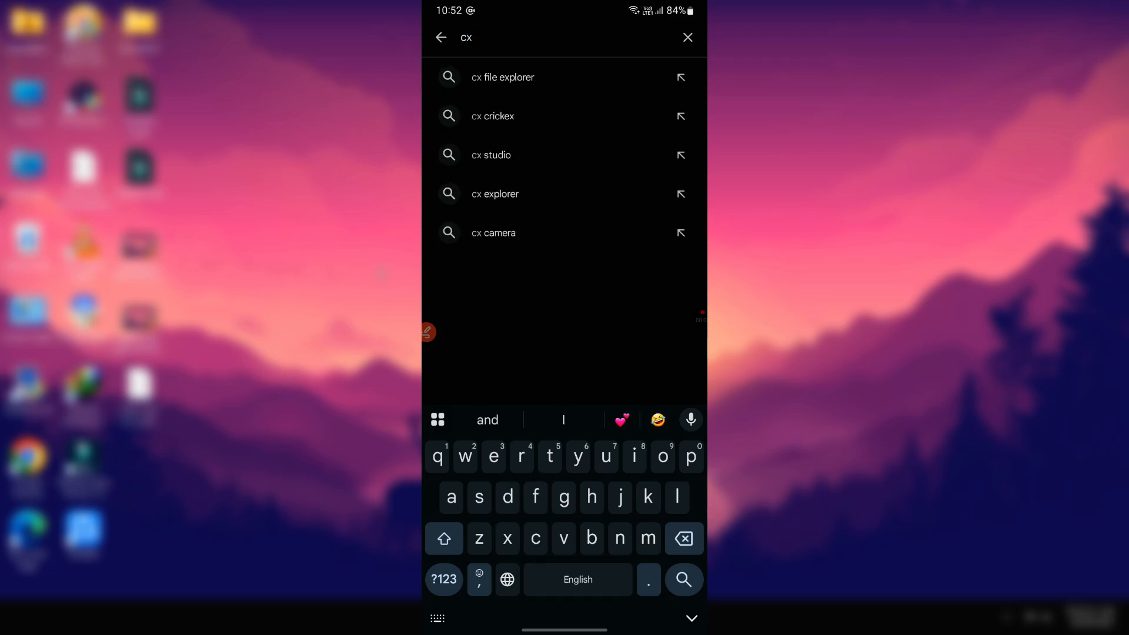
click(502, 77)
click(668, 259)
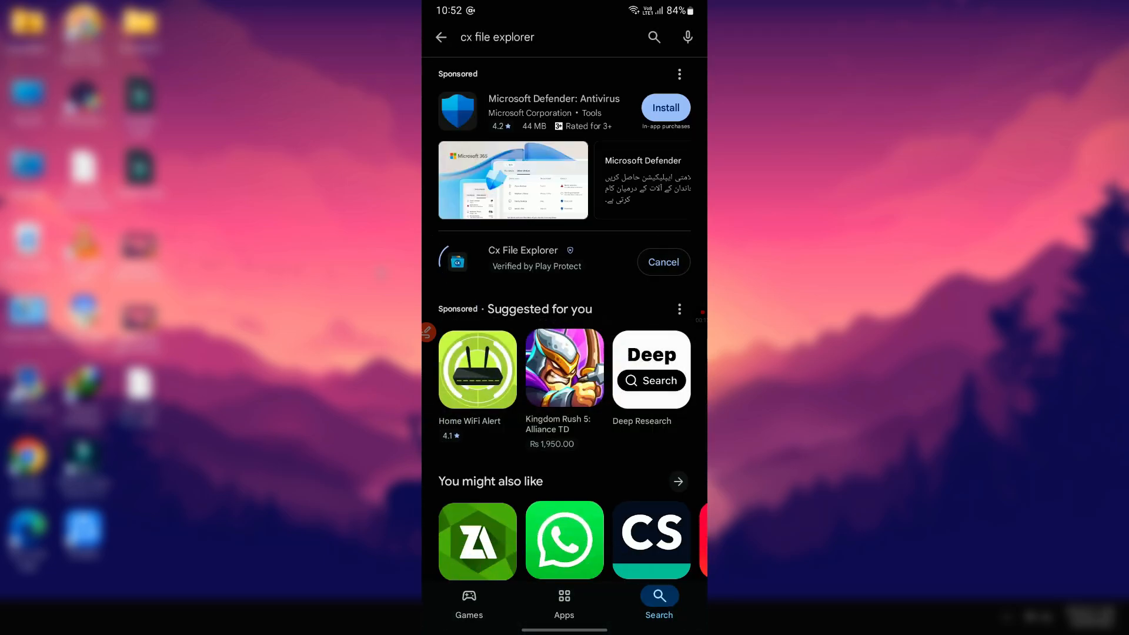
click(494, 252)
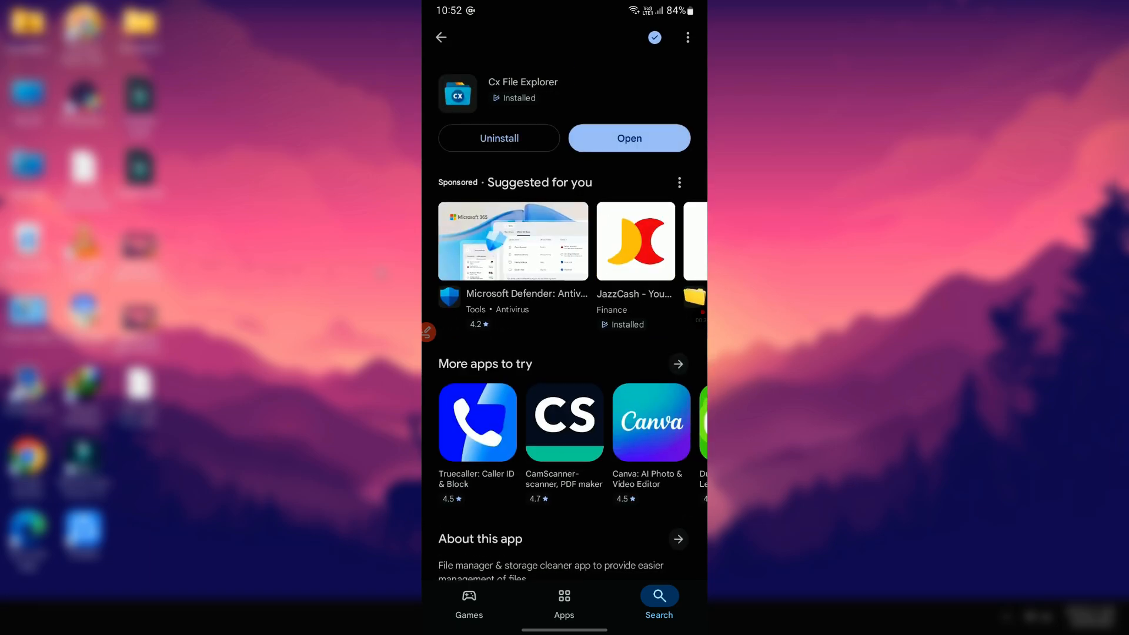
click(627, 135)
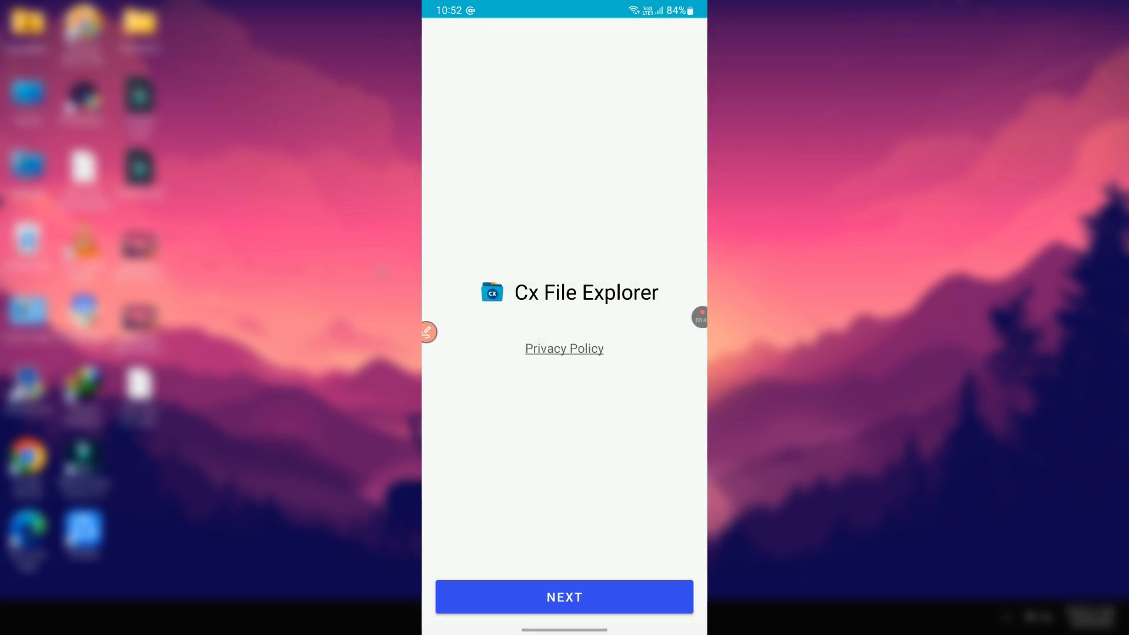
Step: Skip the welcome screens, allow Cx File Explorer all-files access, and start a new network location
click(565, 597)
click(564, 597)
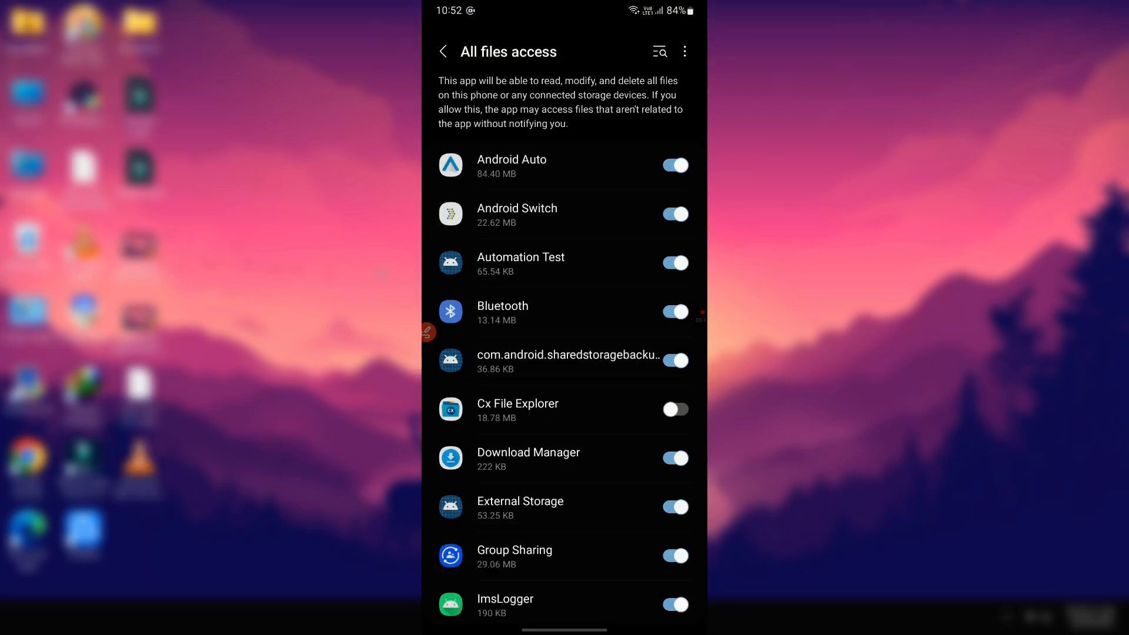
click(675, 409)
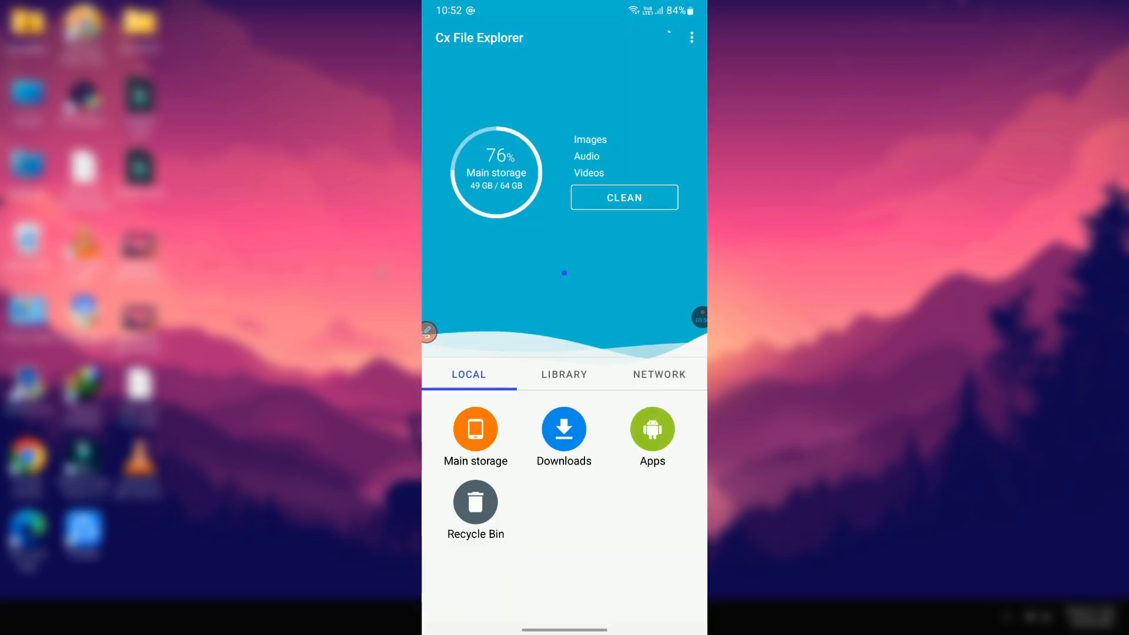
click(659, 374)
click(564, 429)
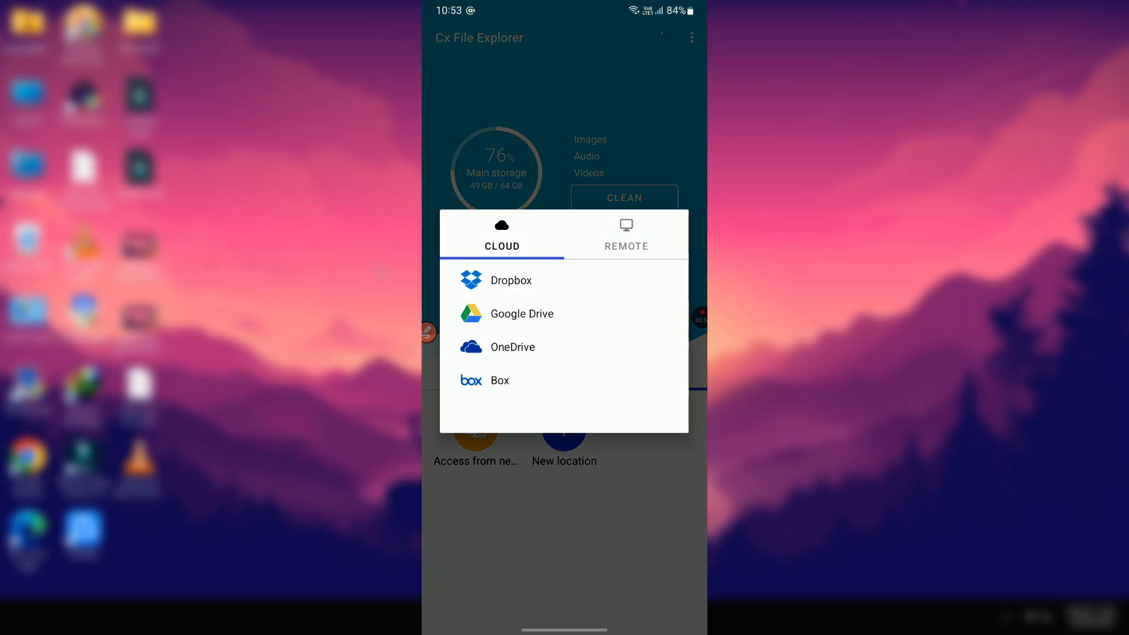
Step: Set up a remote plain-FTP location for host 100.64.32.157 on port 21
click(626, 238)
click(500, 346)
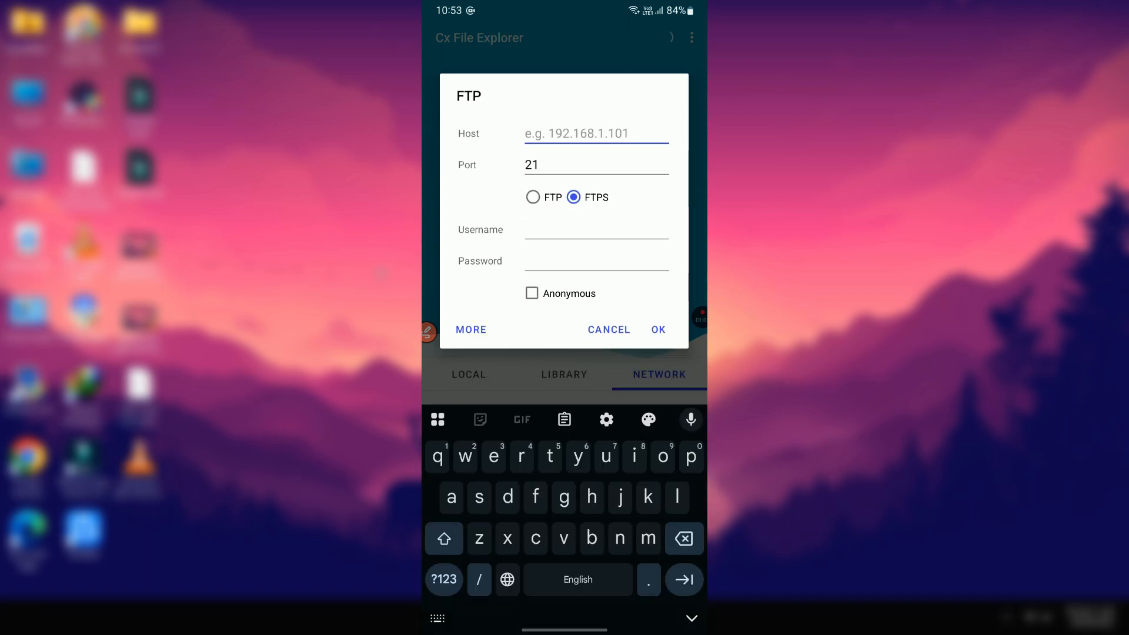
text(100.64.)
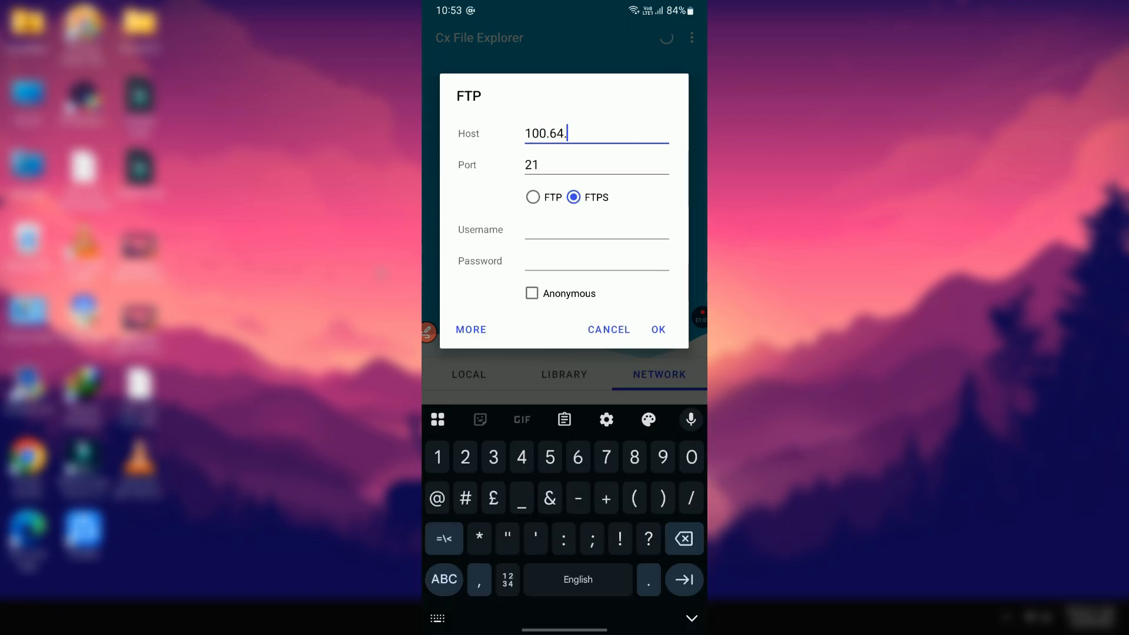
text(31)
text(.157)
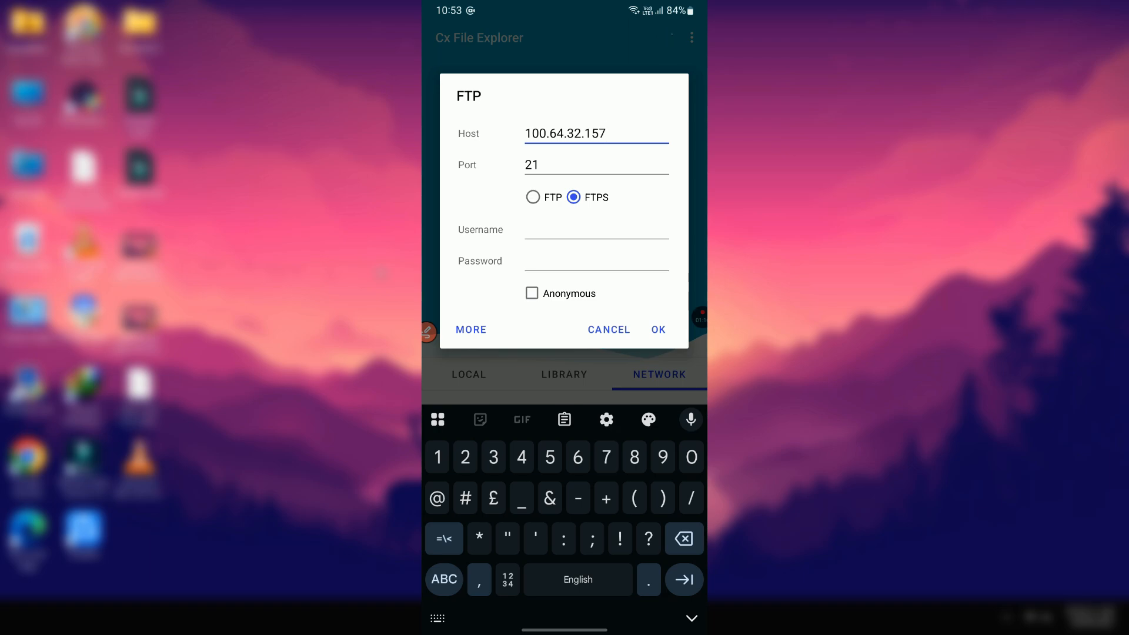
click(538, 164)
click(539, 182)
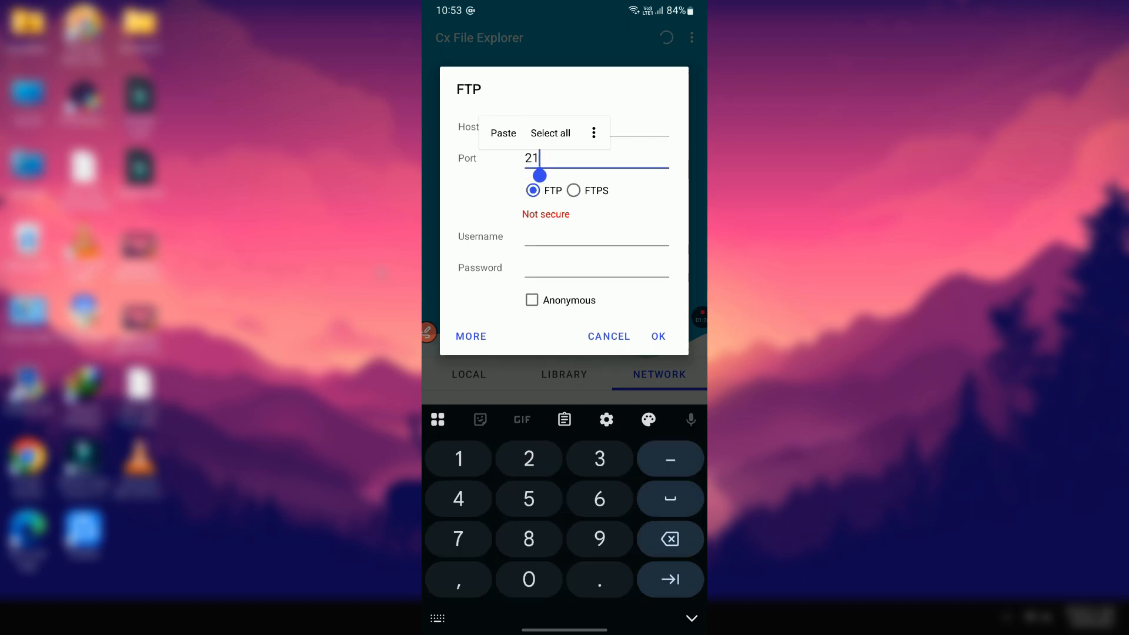
Step: Enter the FTP account's username and pasted password, then connect to the server
click(588, 238)
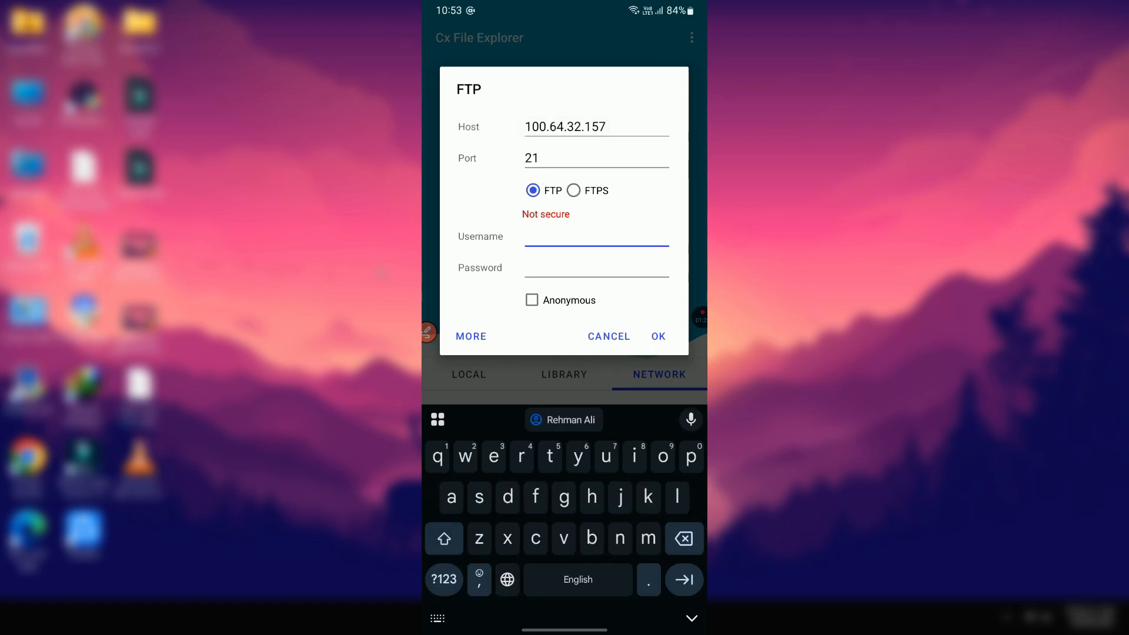
text(ft)
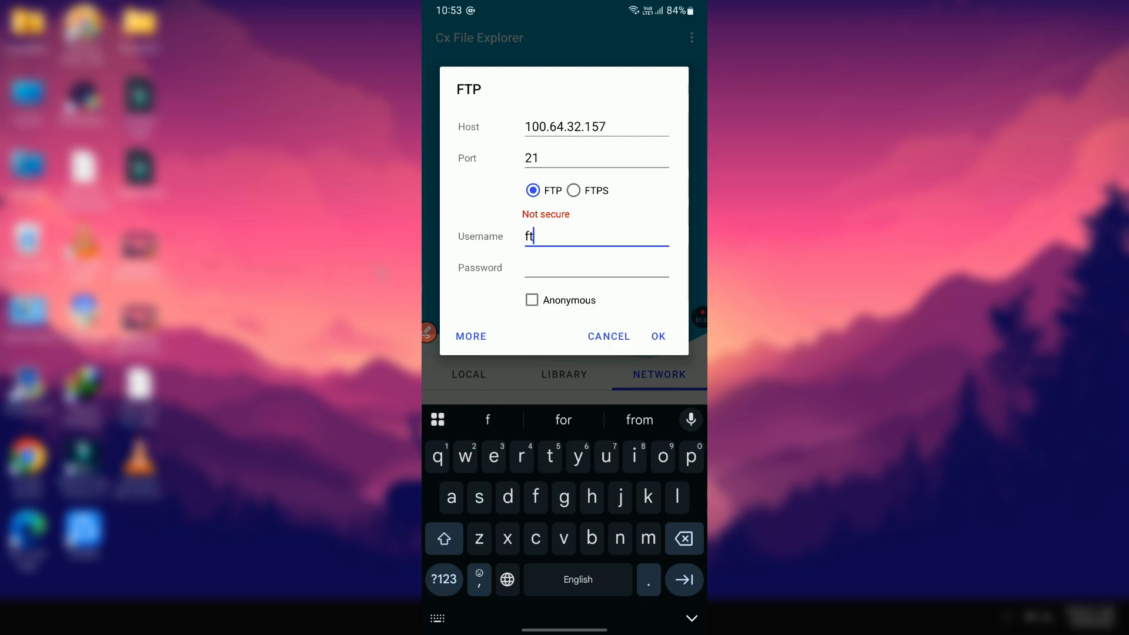
text(puser)
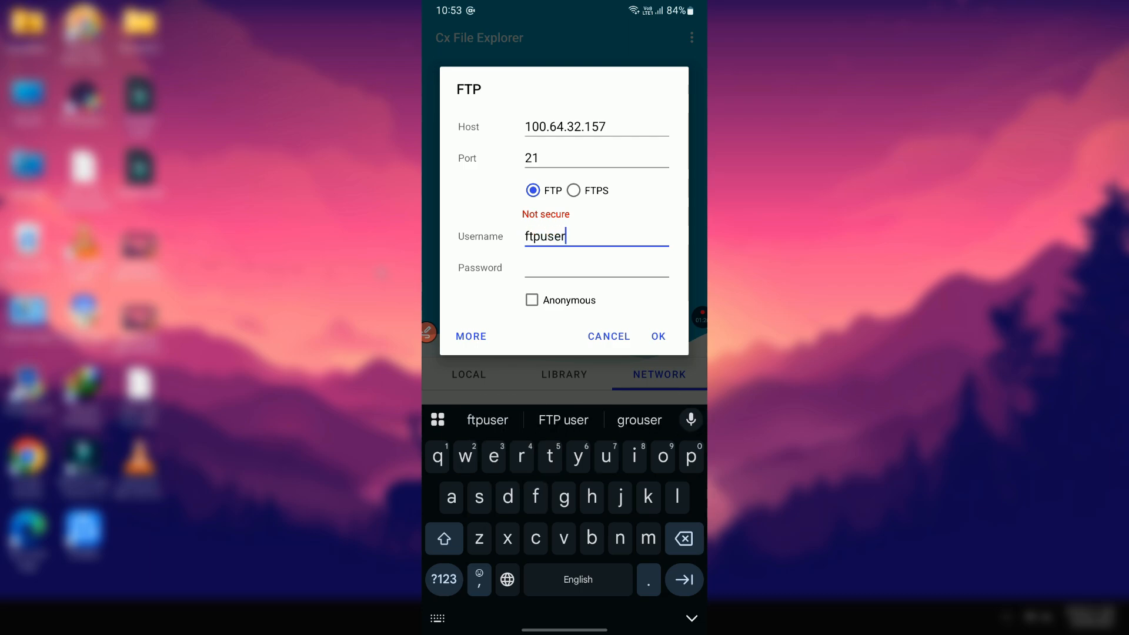
key(Tab)
key(ctrl+v)
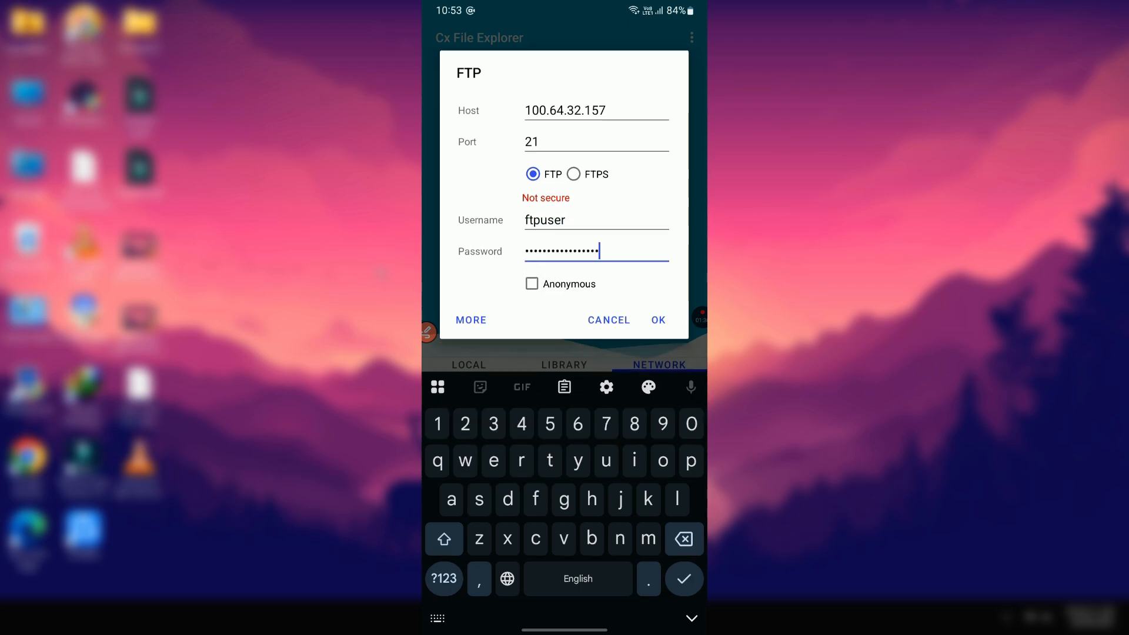
click(599, 251)
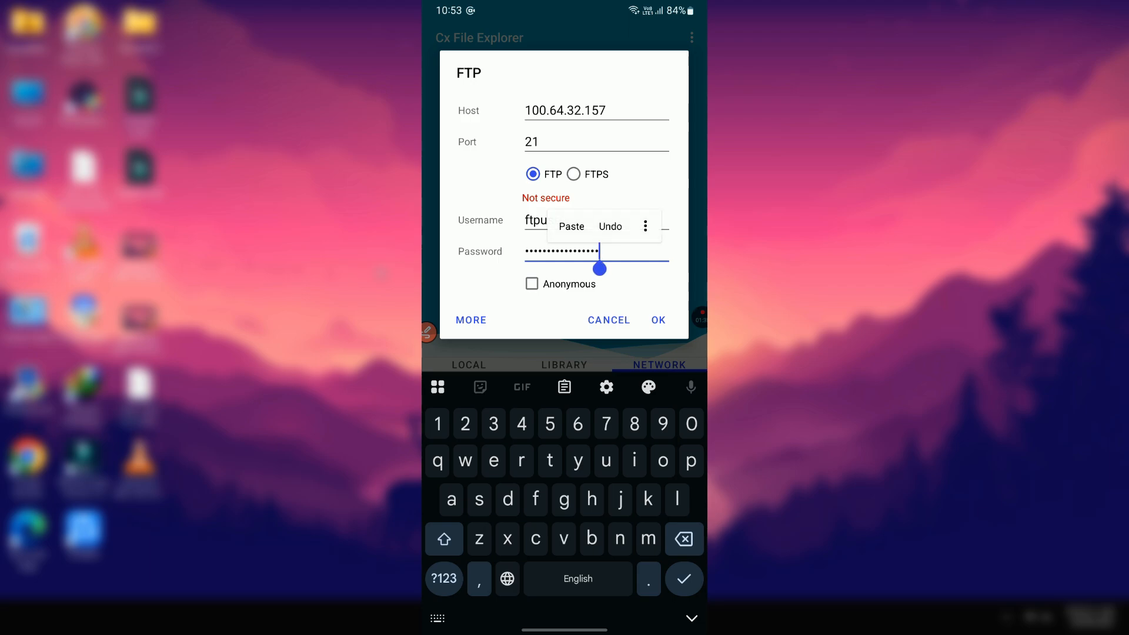
click(658, 320)
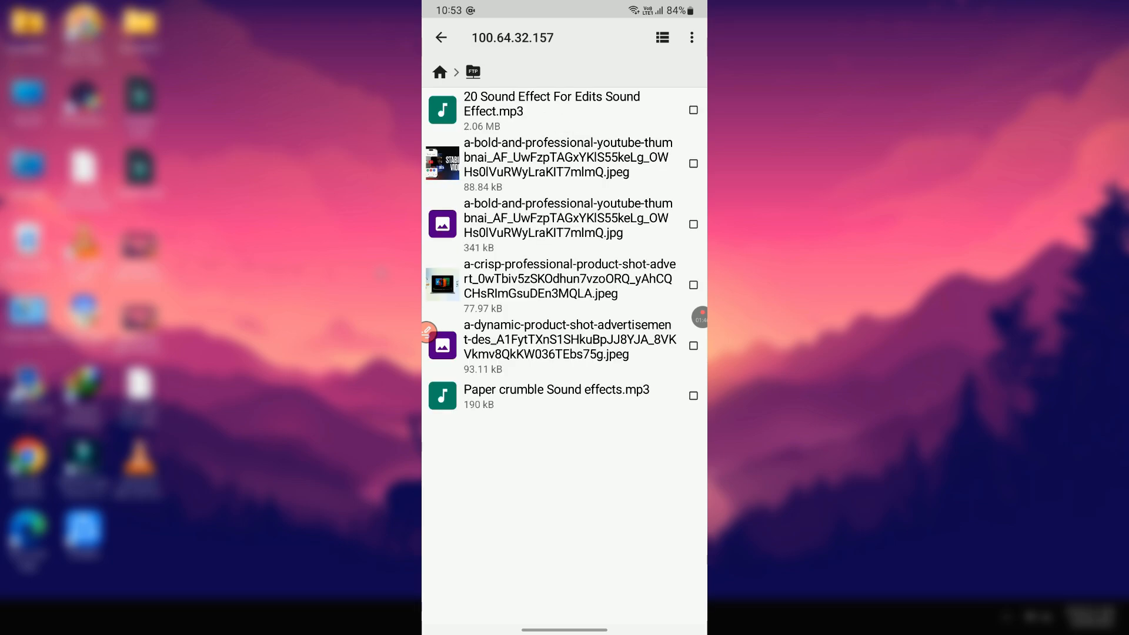
click(565, 164)
click(564, 165)
click(564, 165)
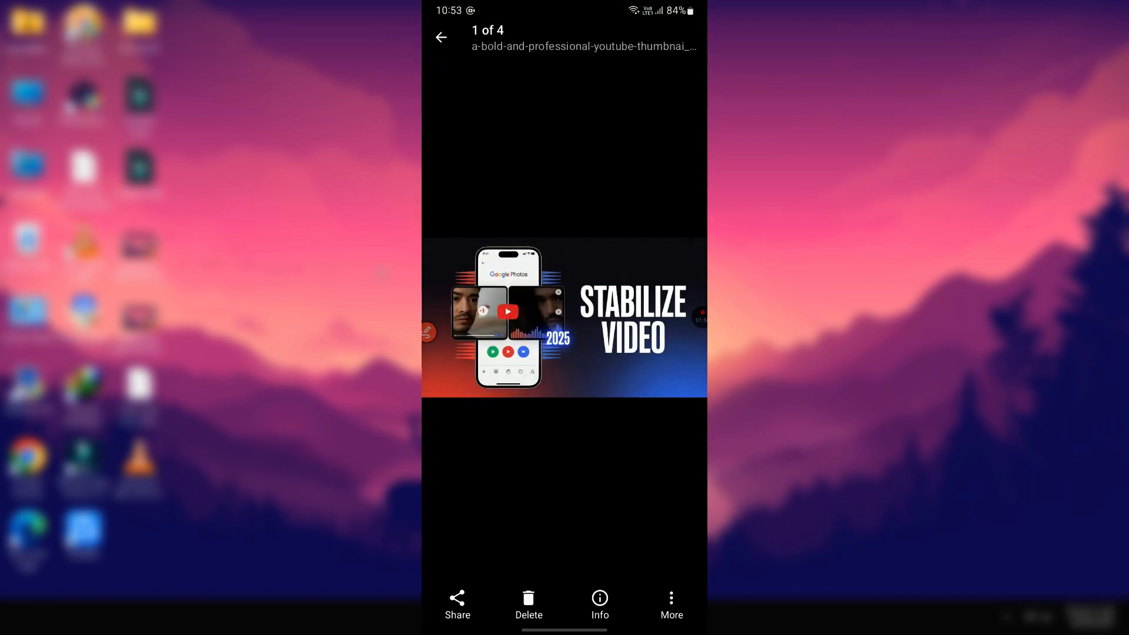
key(Escape)
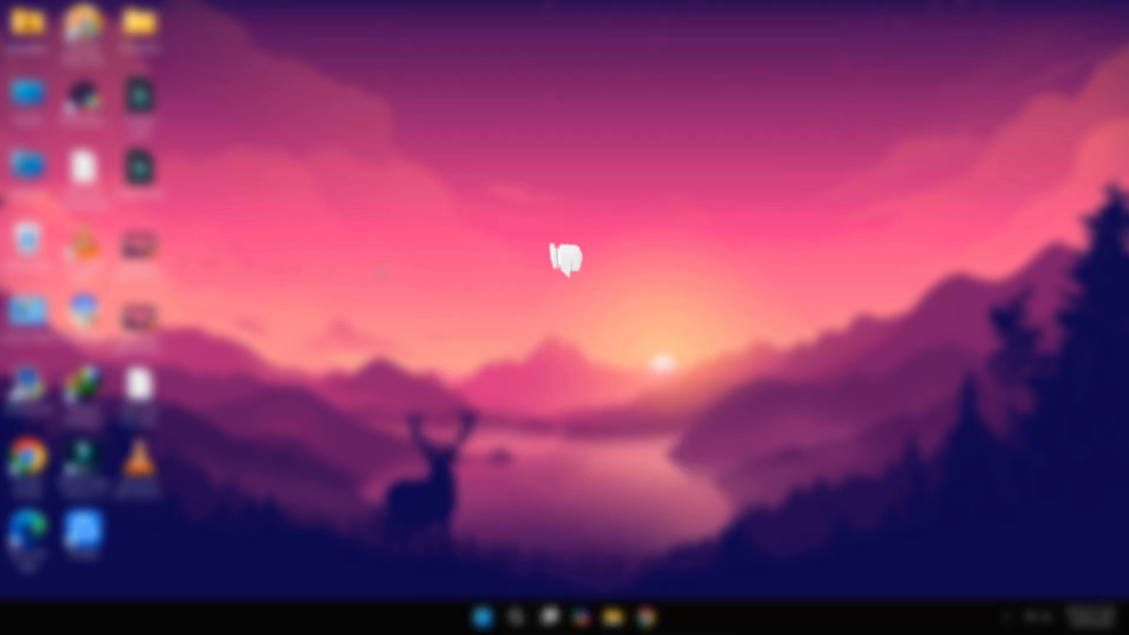